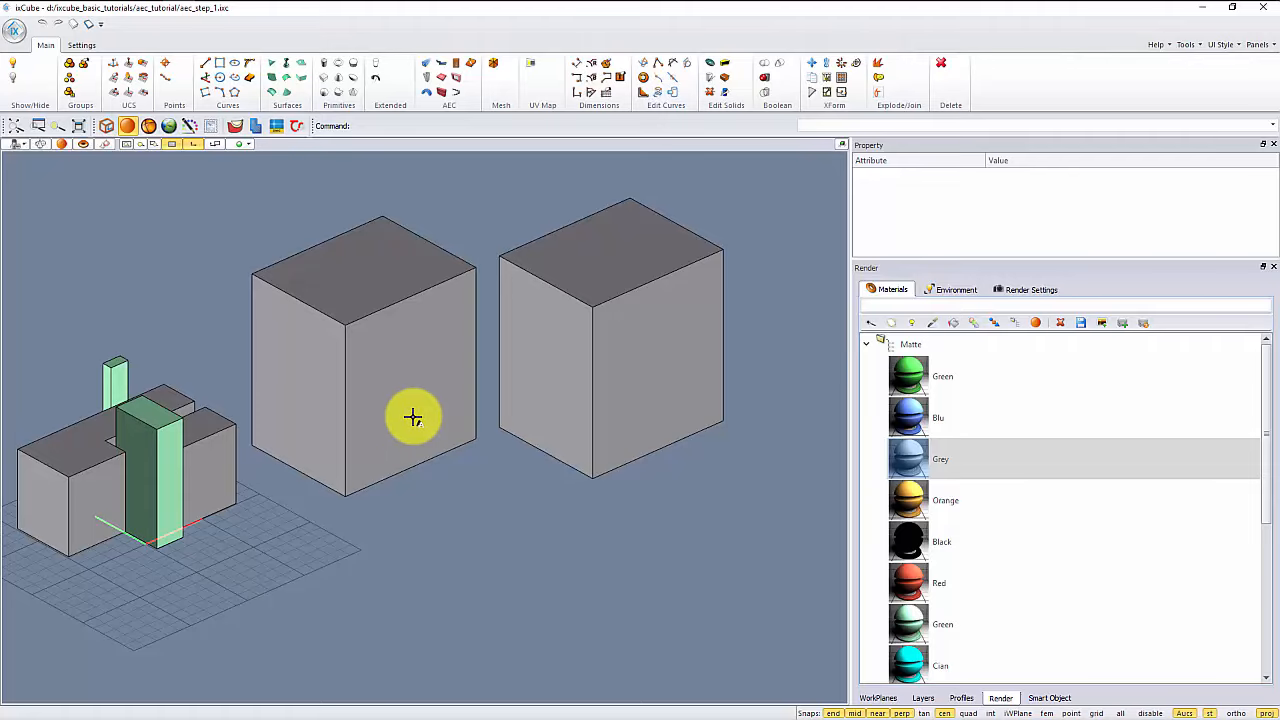
# Step: Open the smart object library and browse the door models in the Solid Faces category
pyautogui.scroll(5, 414, 414)
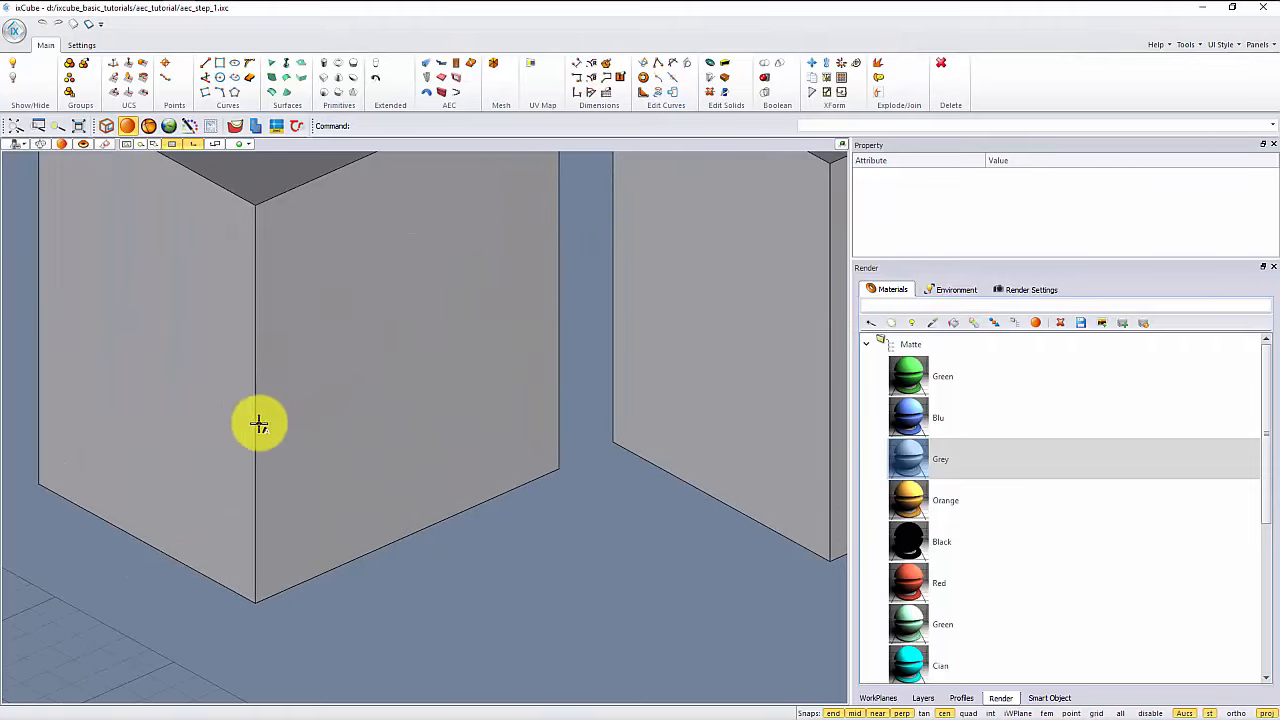
pyautogui.scroll(-1, 258, 424)
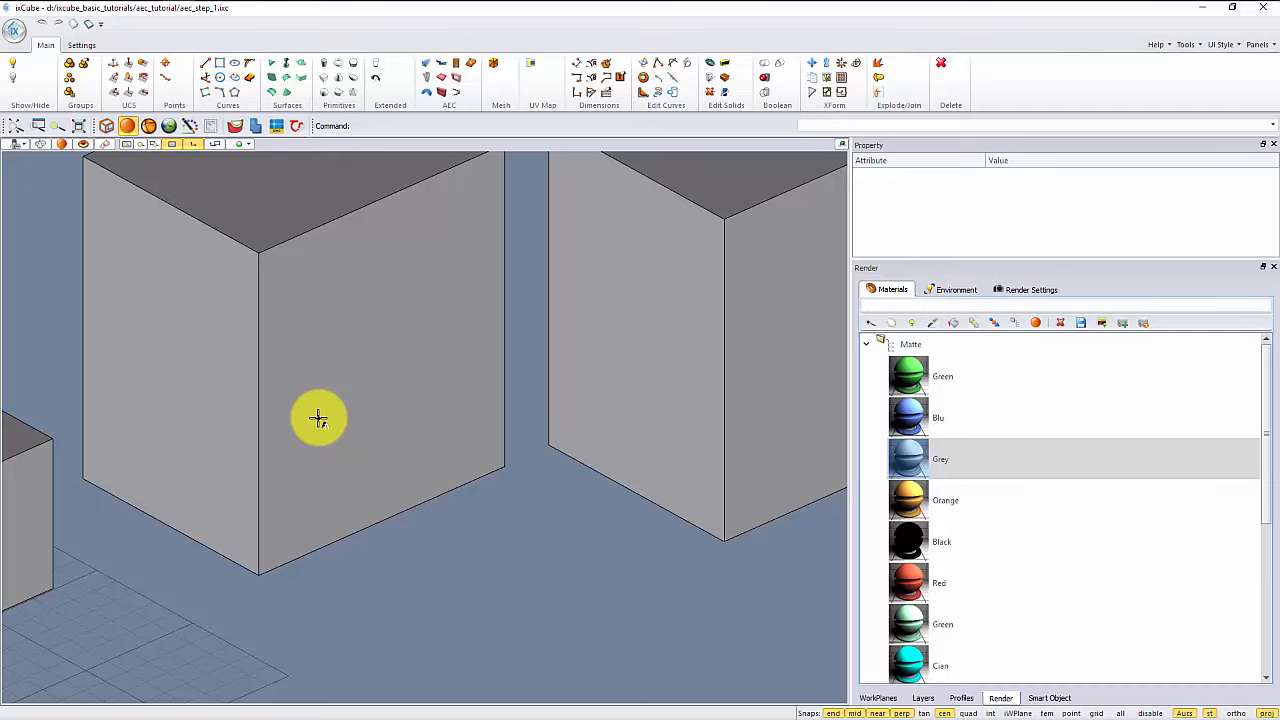
pyautogui.click(1040, 699)
pyautogui.click(873, 460)
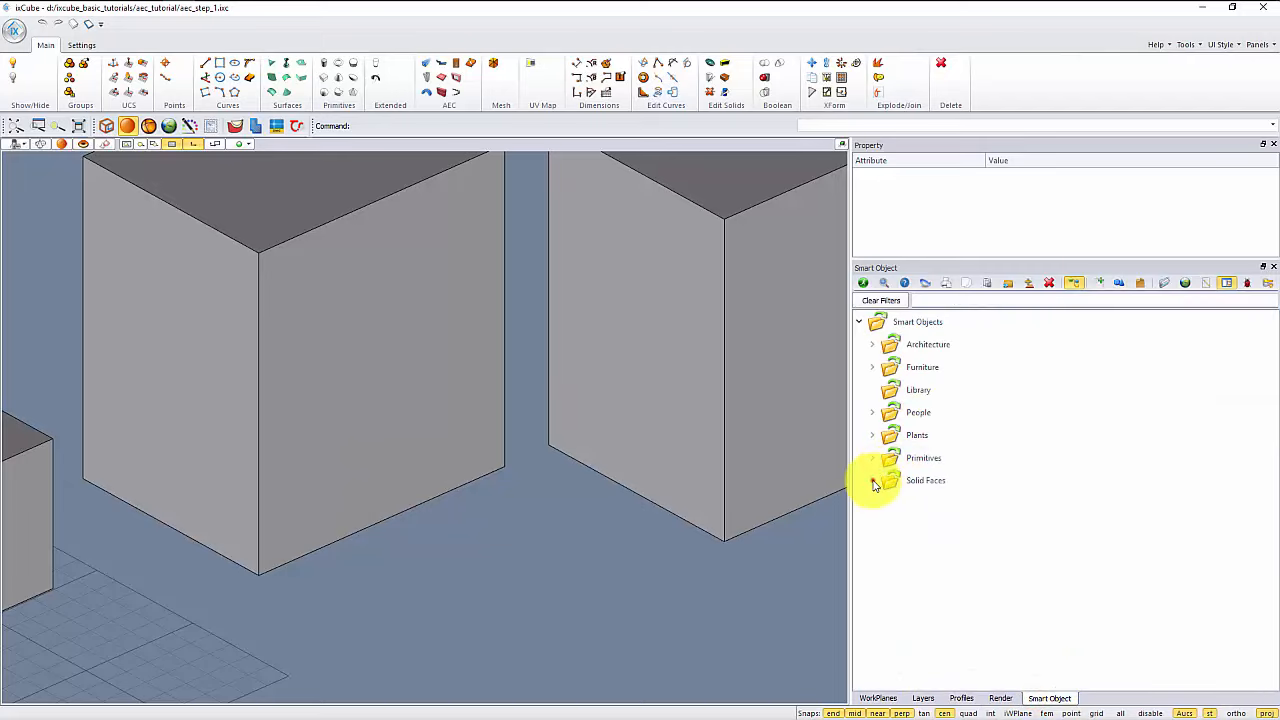
pyautogui.click(873, 482)
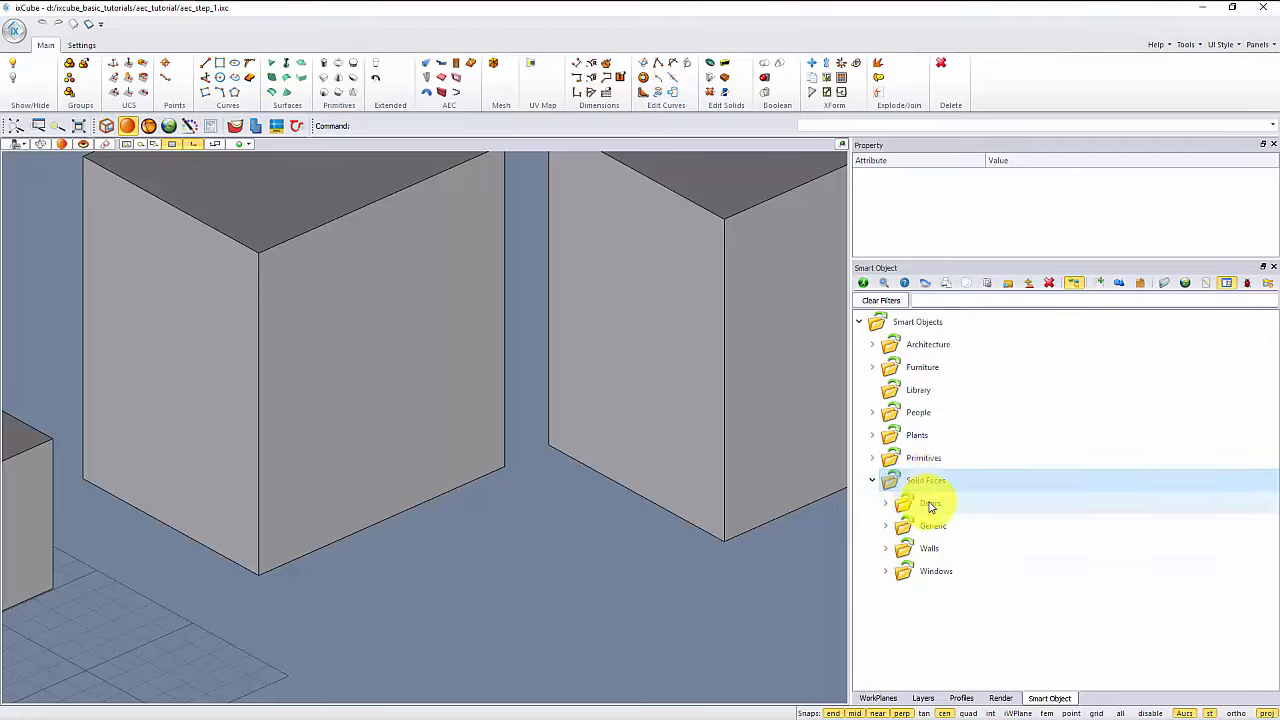
pyautogui.click(929, 504)
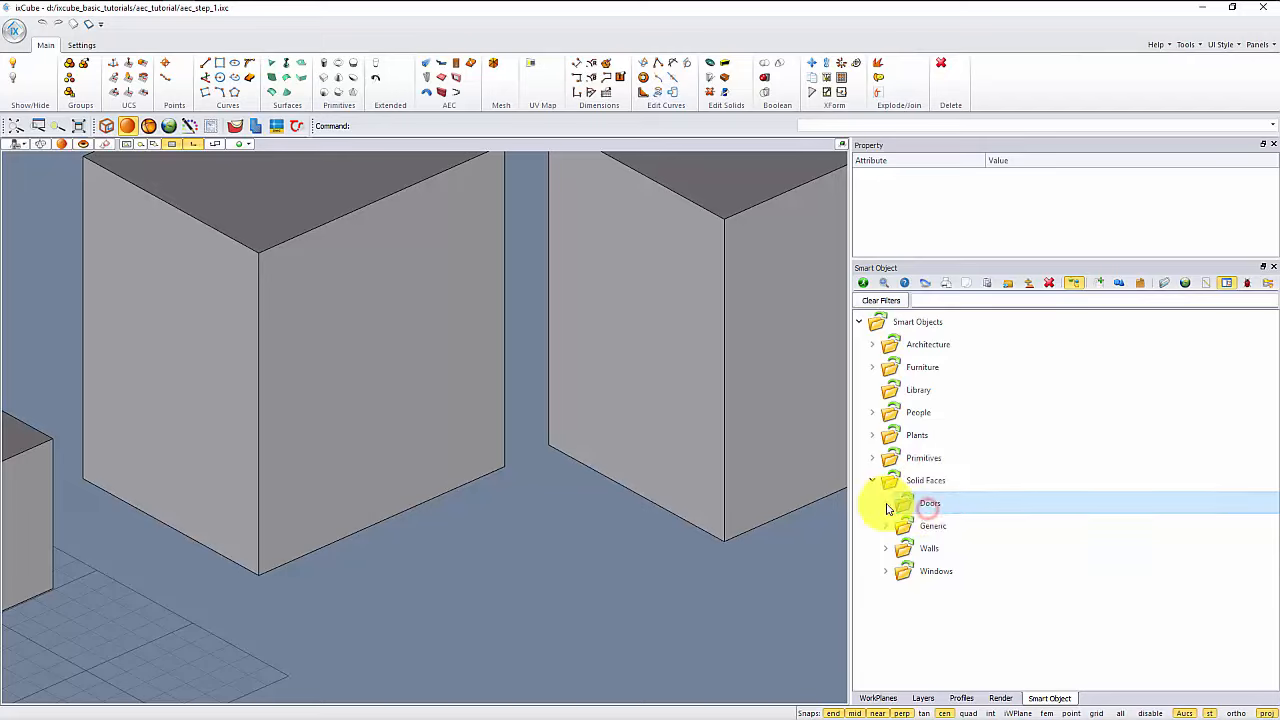
pyautogui.click(887, 505)
pyautogui.scroll(-3, 948, 529)
pyautogui.scroll(1, 949, 529)
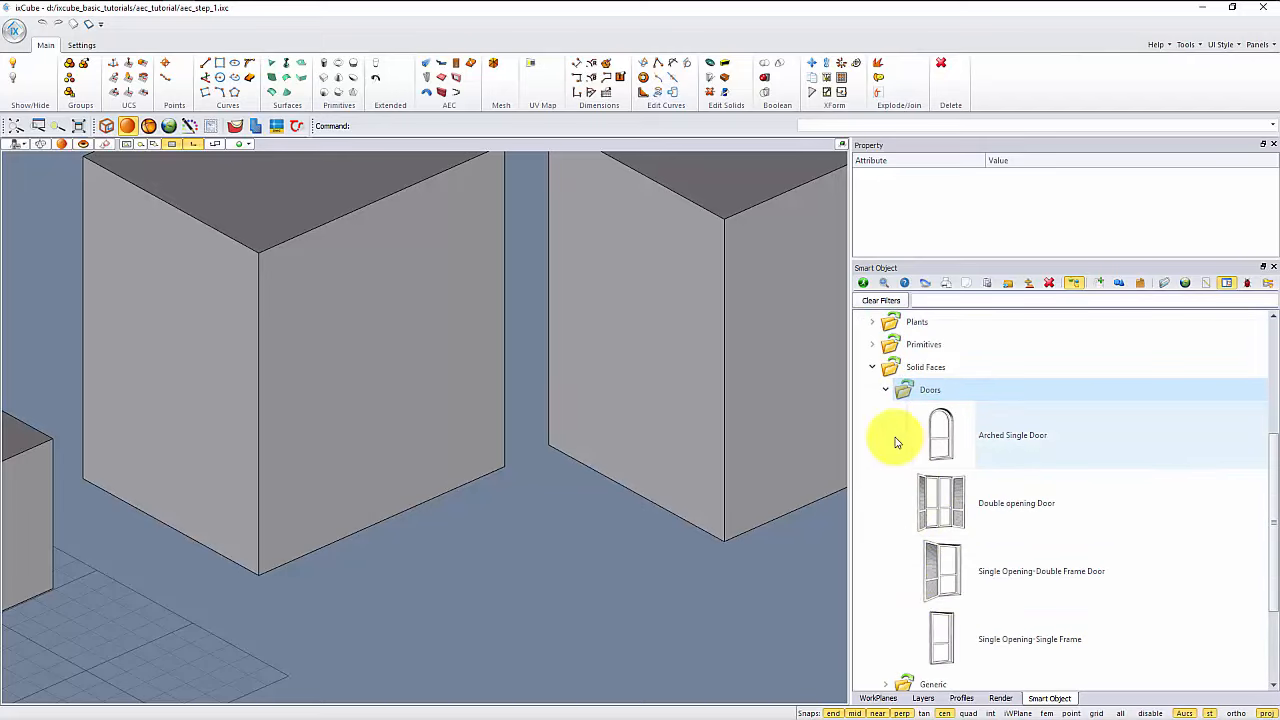
# Step: Expand the Walls and Windows categories of Solid Faces and select the single frame Window object
pyautogui.click(885, 389)
pyautogui.click(884, 546)
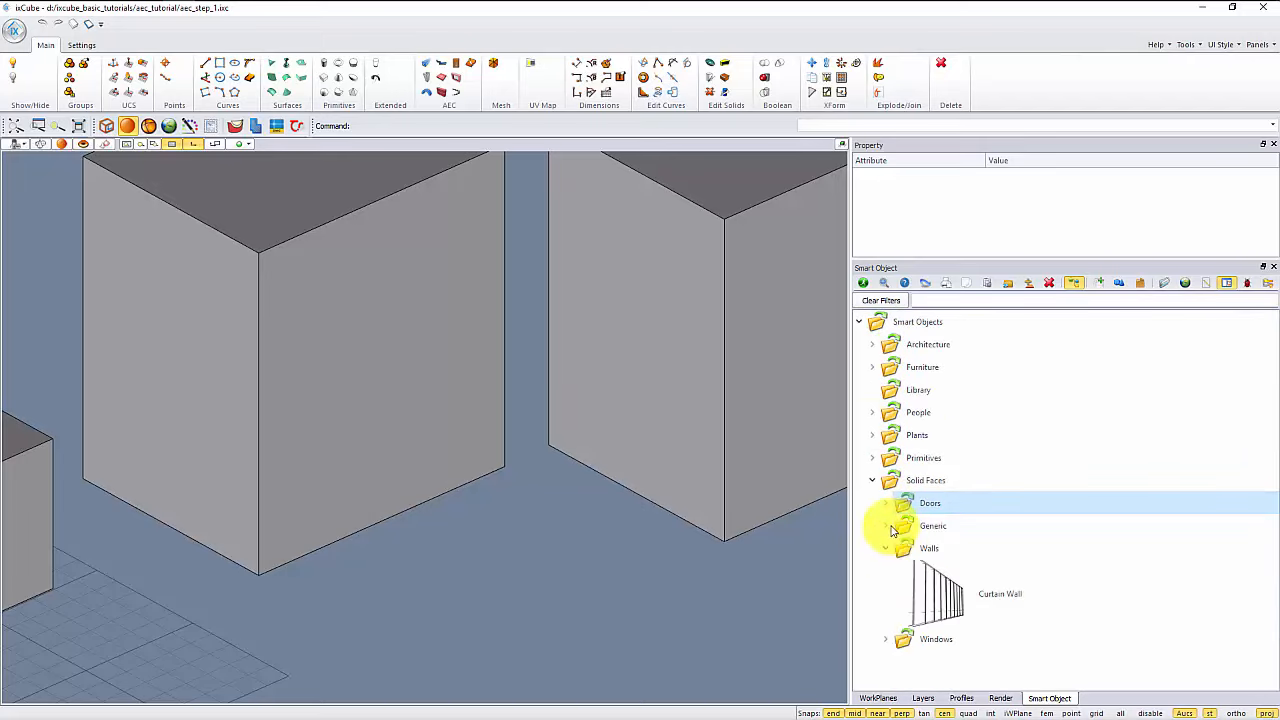
pyautogui.click(885, 639)
pyautogui.scroll(-5, 892, 640)
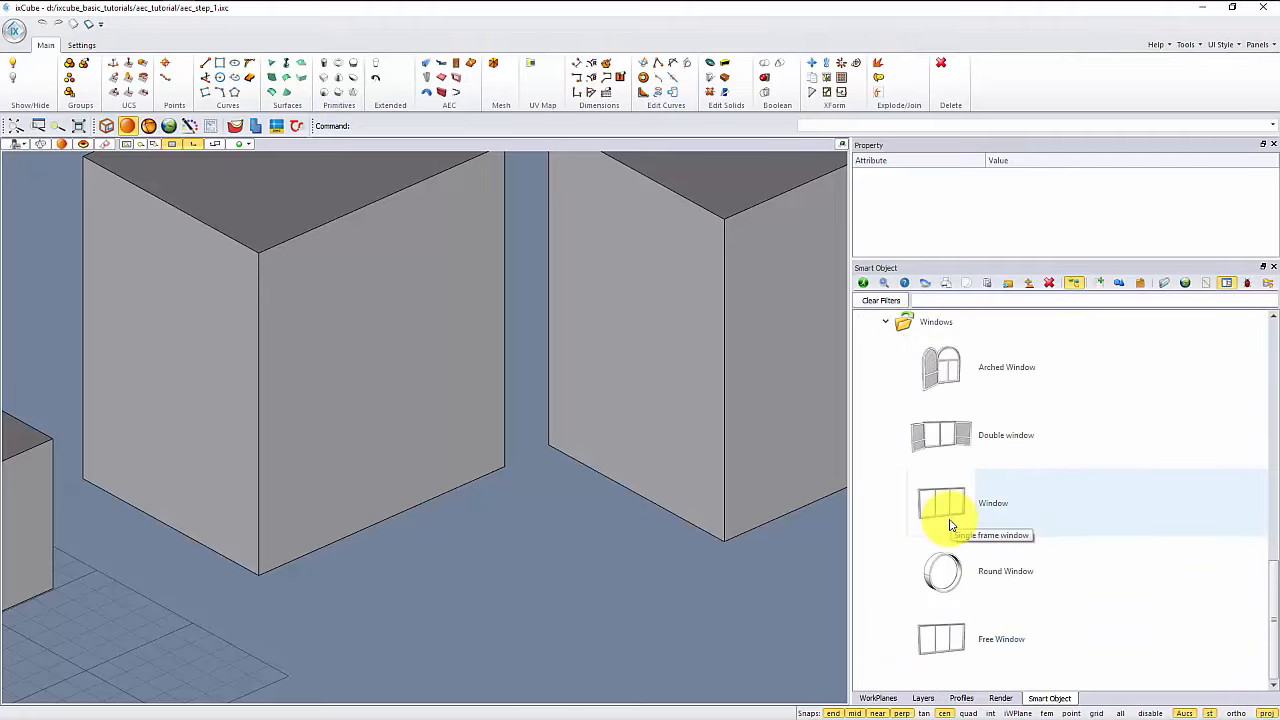
pyautogui.click(946, 630)
pyautogui.click(947, 500)
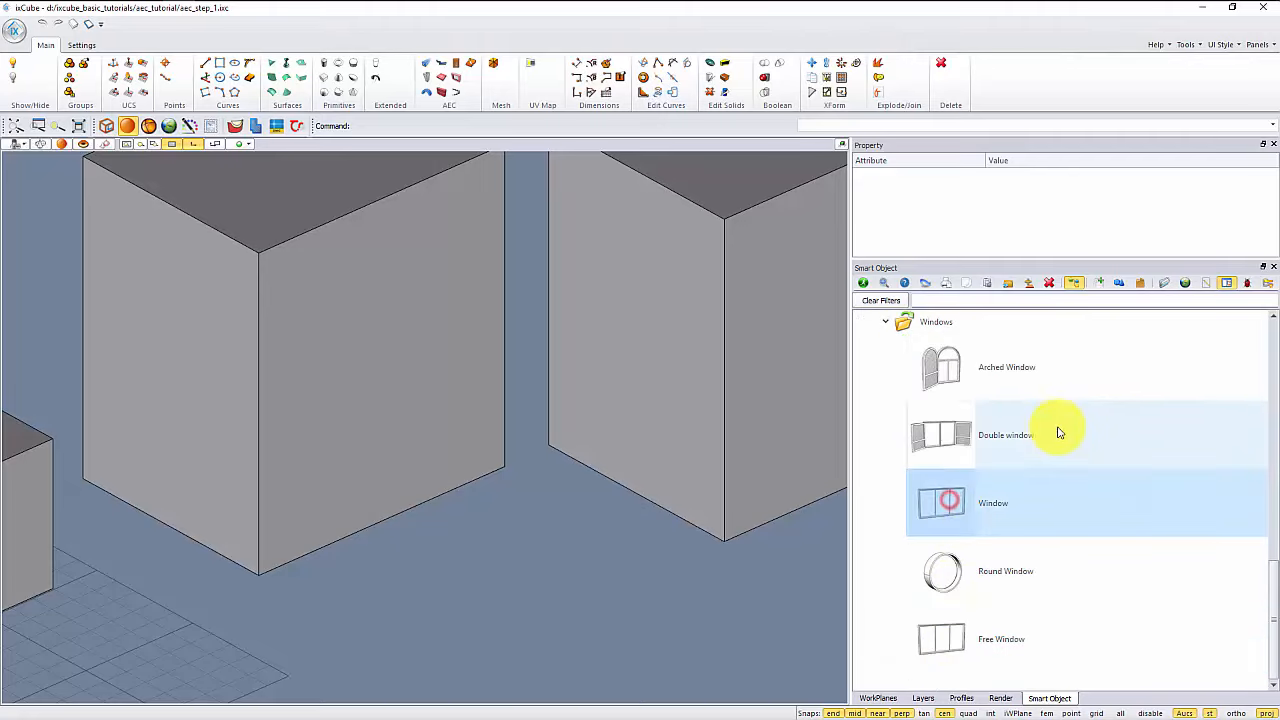
# Step: Open the Window object's script and examine its Register, Execute, Draw and Params functions
pyautogui.click(1206, 285)
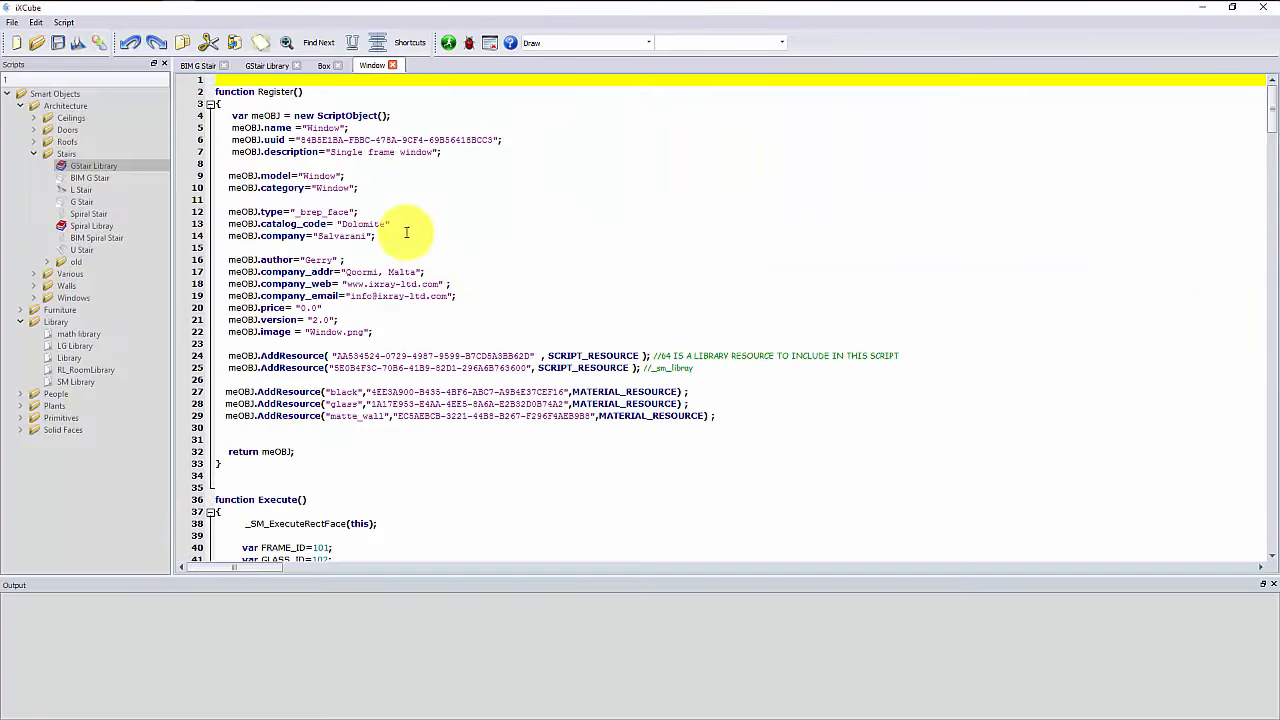
pyautogui.scroll(-10, 460, 277)
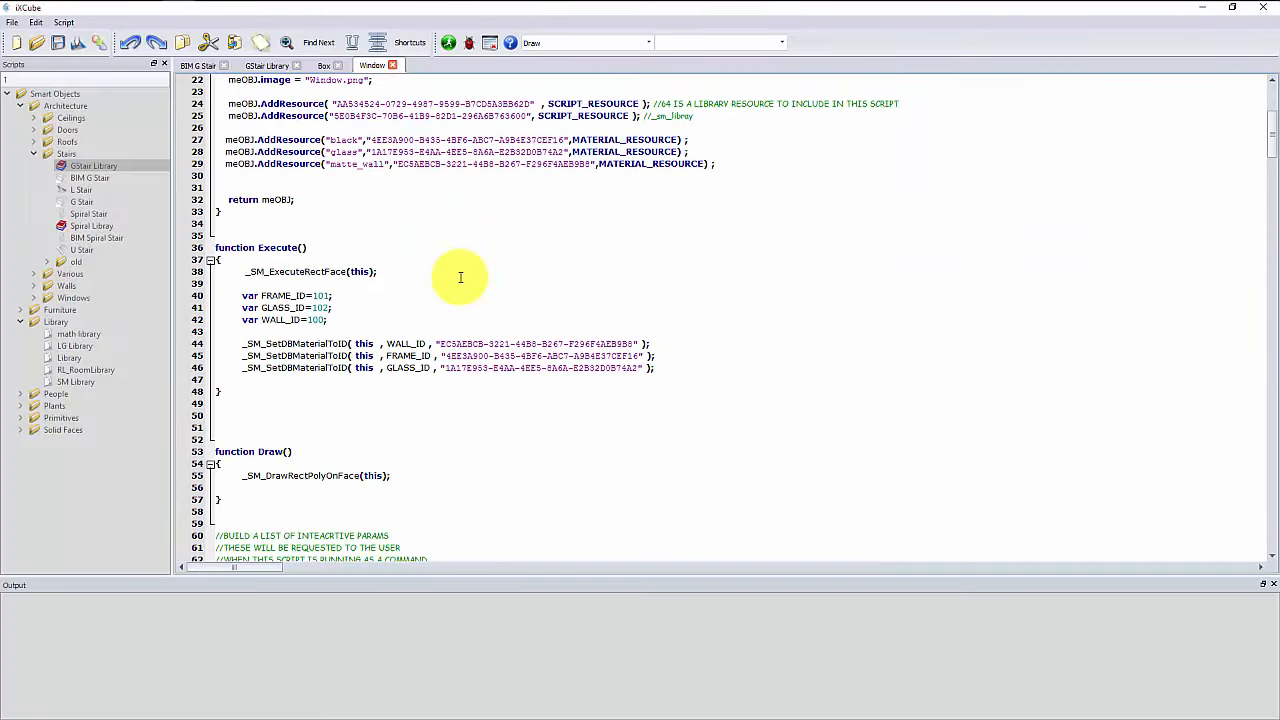
pyautogui.scroll(-10, 460, 277)
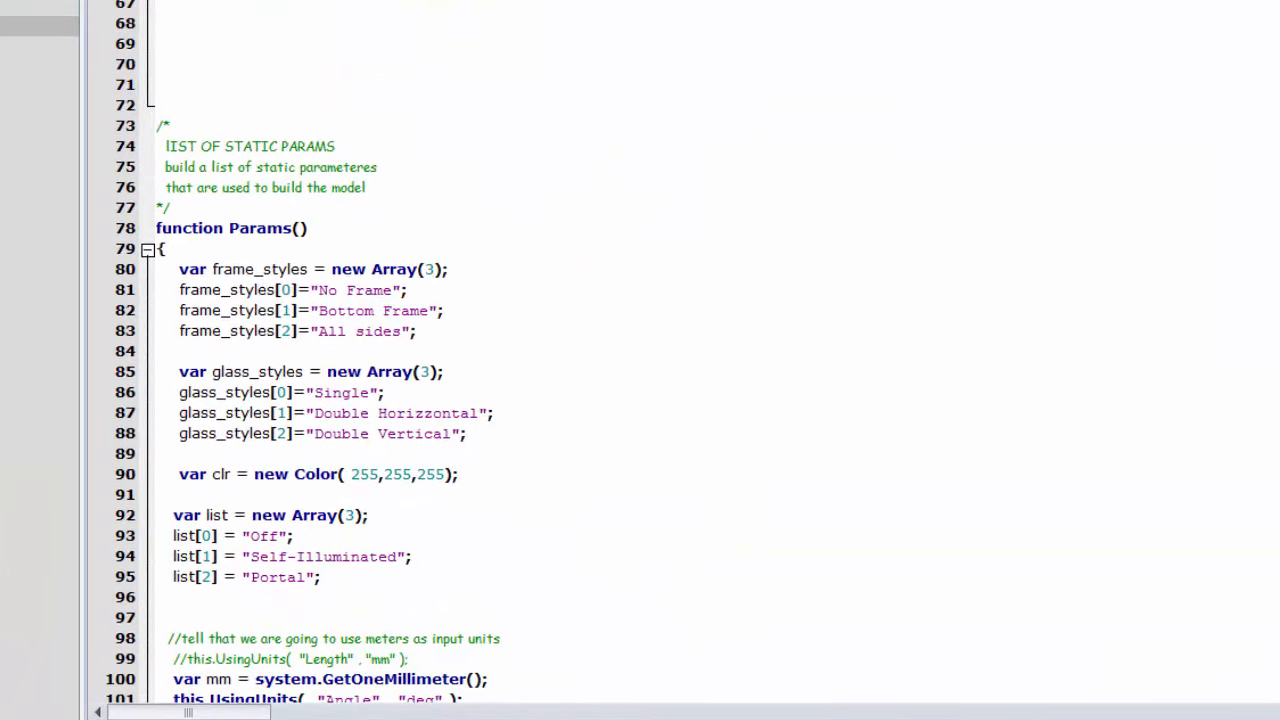
pyautogui.scroll(-2, 600, 185)
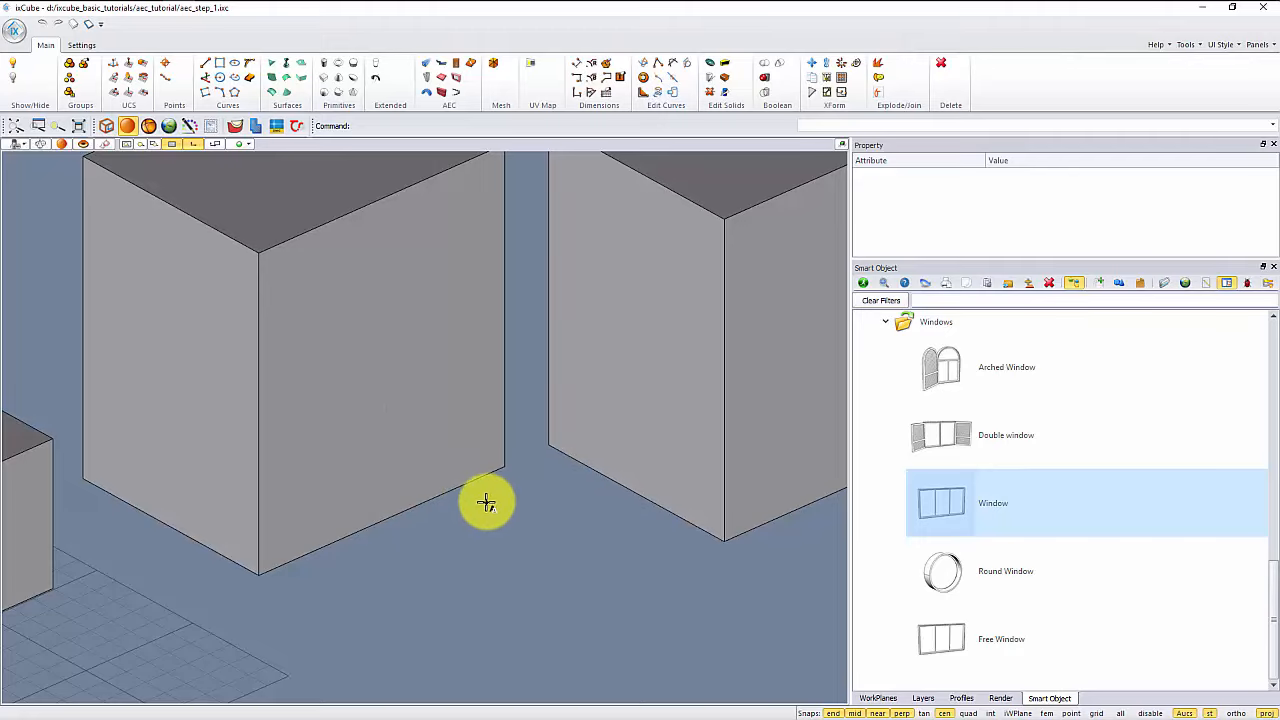
# Step: Place the Window smart object on the right-facing side of the nearer large box, close to its lower front corner
pyautogui.moveTo(483, 502); pyautogui.dragTo(484, 521, button='middle')
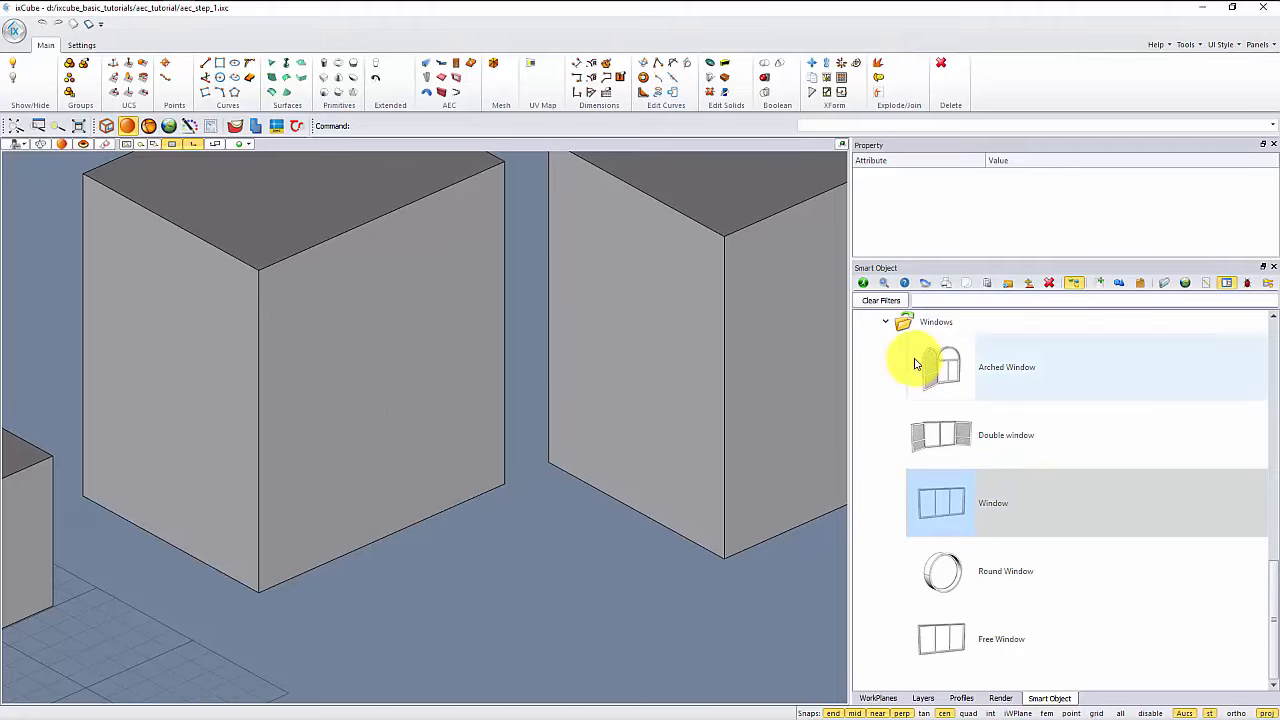
pyautogui.scroll(5, 914, 363)
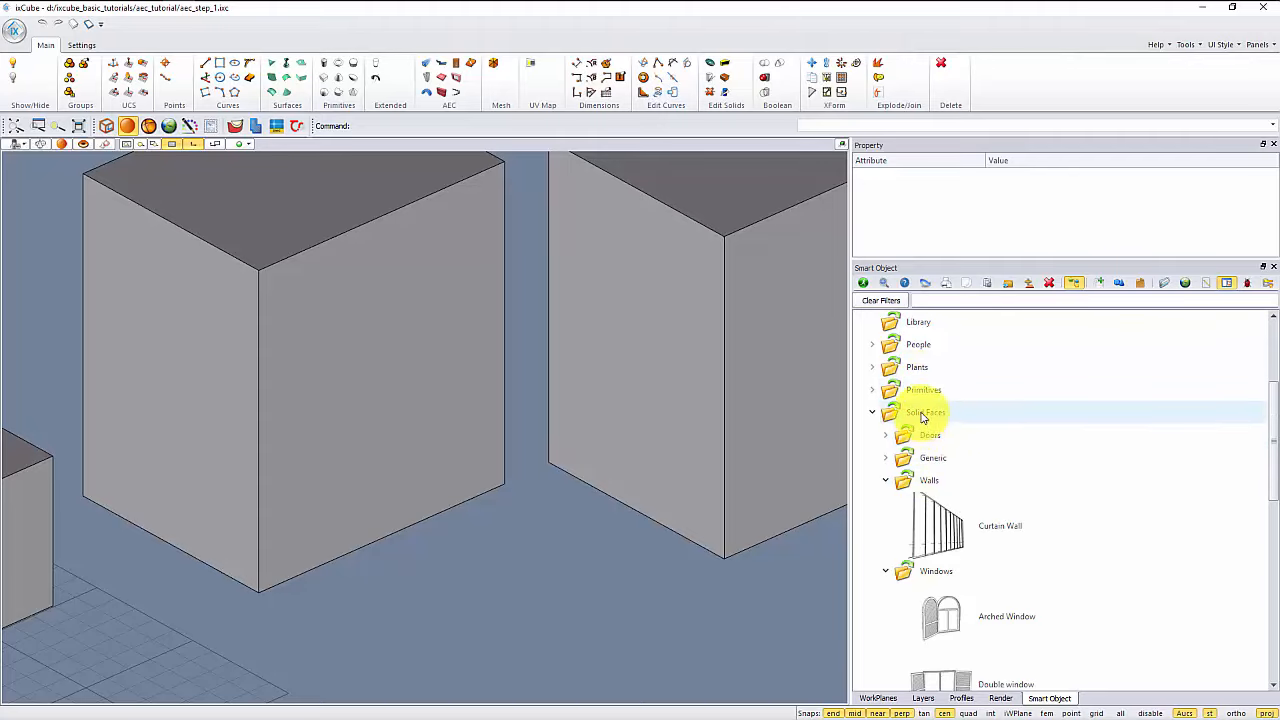
pyautogui.click(920, 414)
pyautogui.scroll(-5, 968, 551)
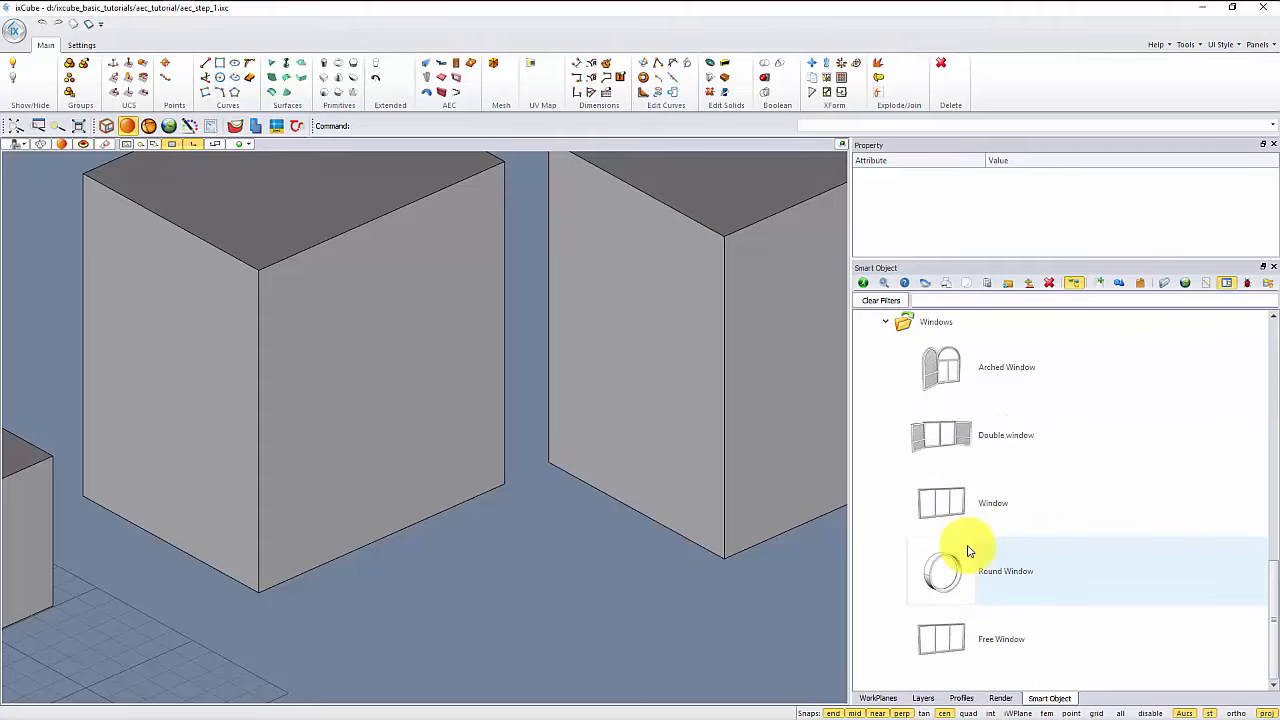
pyautogui.click(952, 505)
pyautogui.moveTo(938, 512); pyautogui.dragTo(337, 371)
pyautogui.scroll(2, 312, 430)
pyautogui.scroll(3, 314, 471)
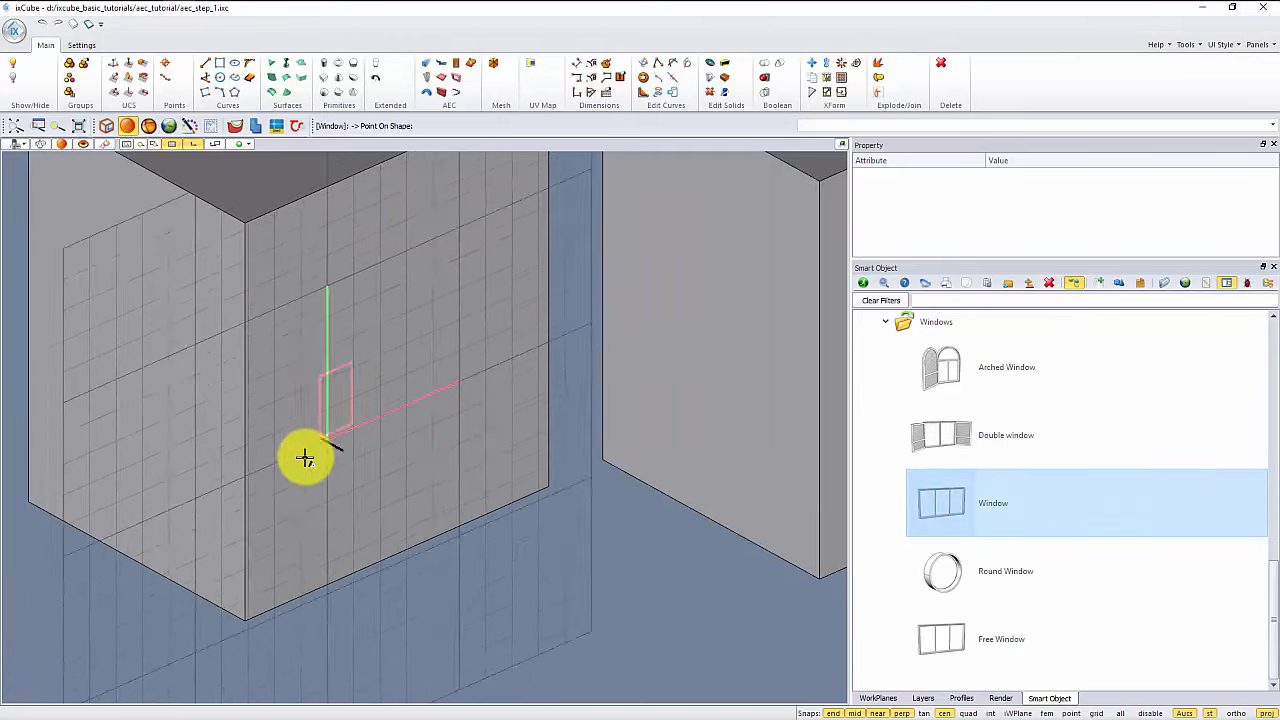
pyautogui.scroll(-1, 360, 490)
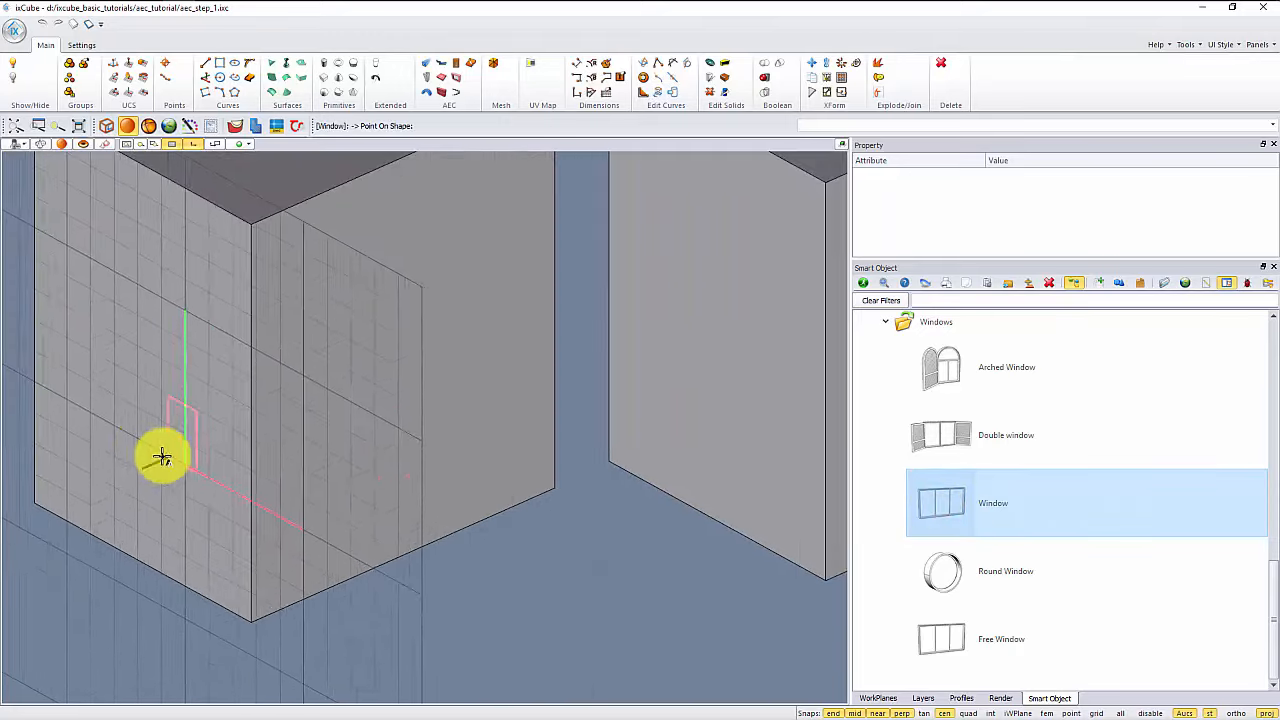
pyautogui.scroll(2, 295, 470)
pyautogui.scroll(-1, 264, 568)
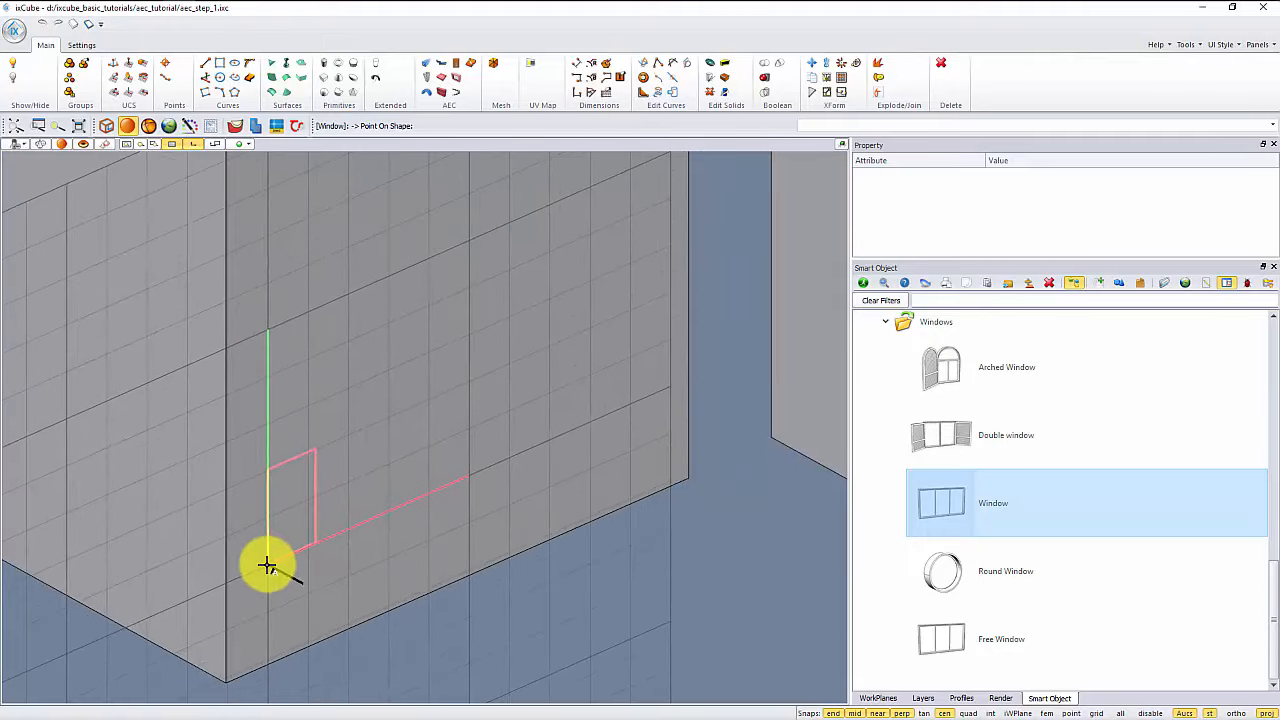
pyautogui.click(266, 563)
# Step: Examine the placed window's opening in the box wall up close
pyautogui.scroll(3, 331, 563)
pyautogui.scroll(1, 314, 527)
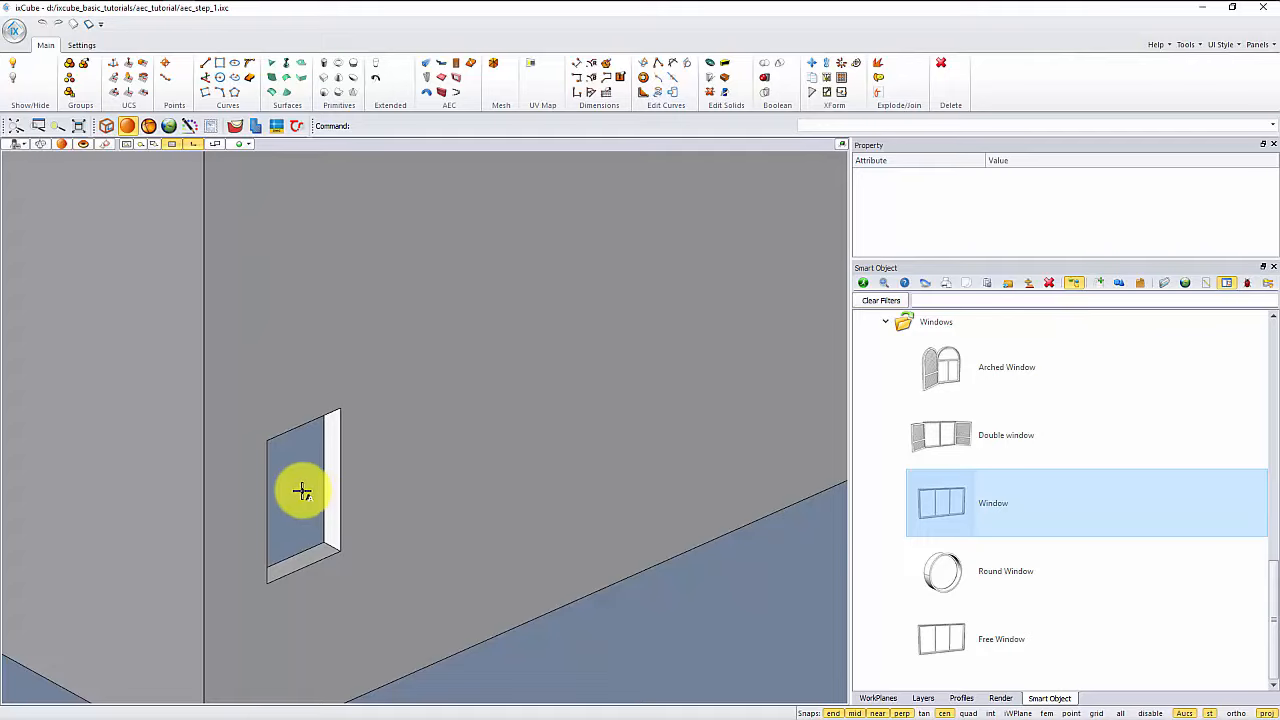
pyautogui.scroll(-2, 297, 490)
pyautogui.scroll(3, 310, 495)
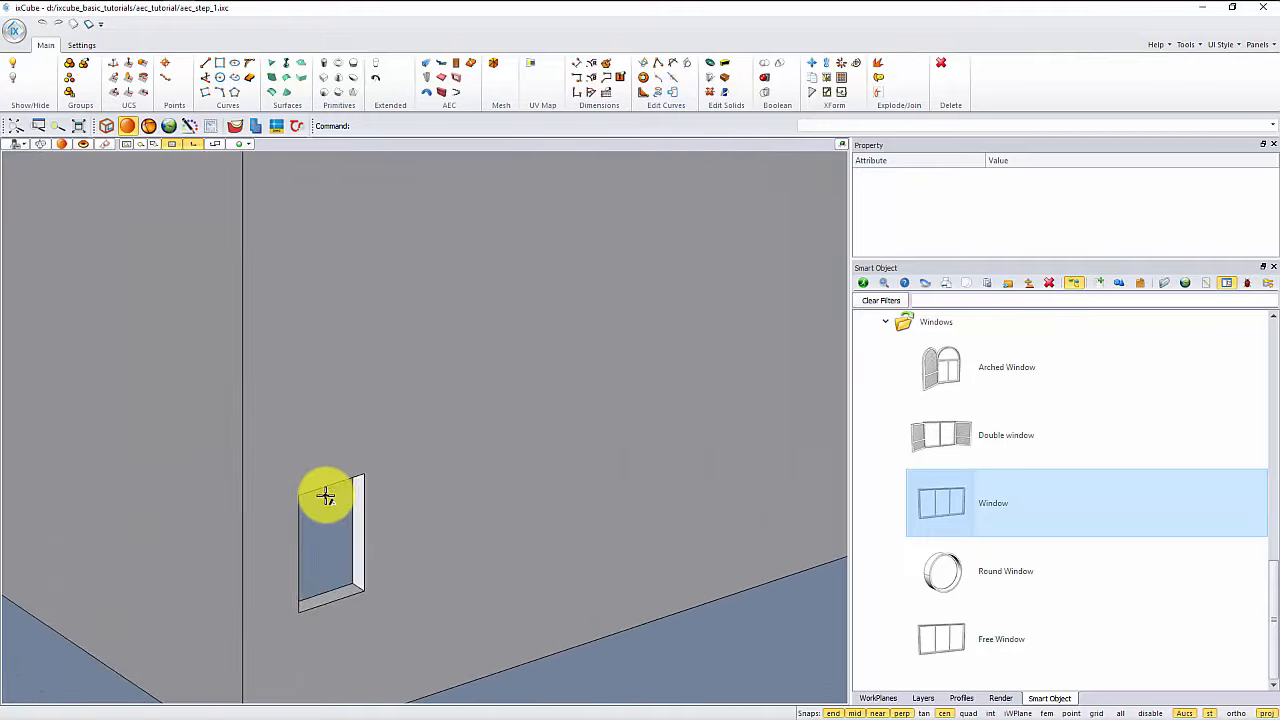
pyautogui.scroll(2, 331, 510)
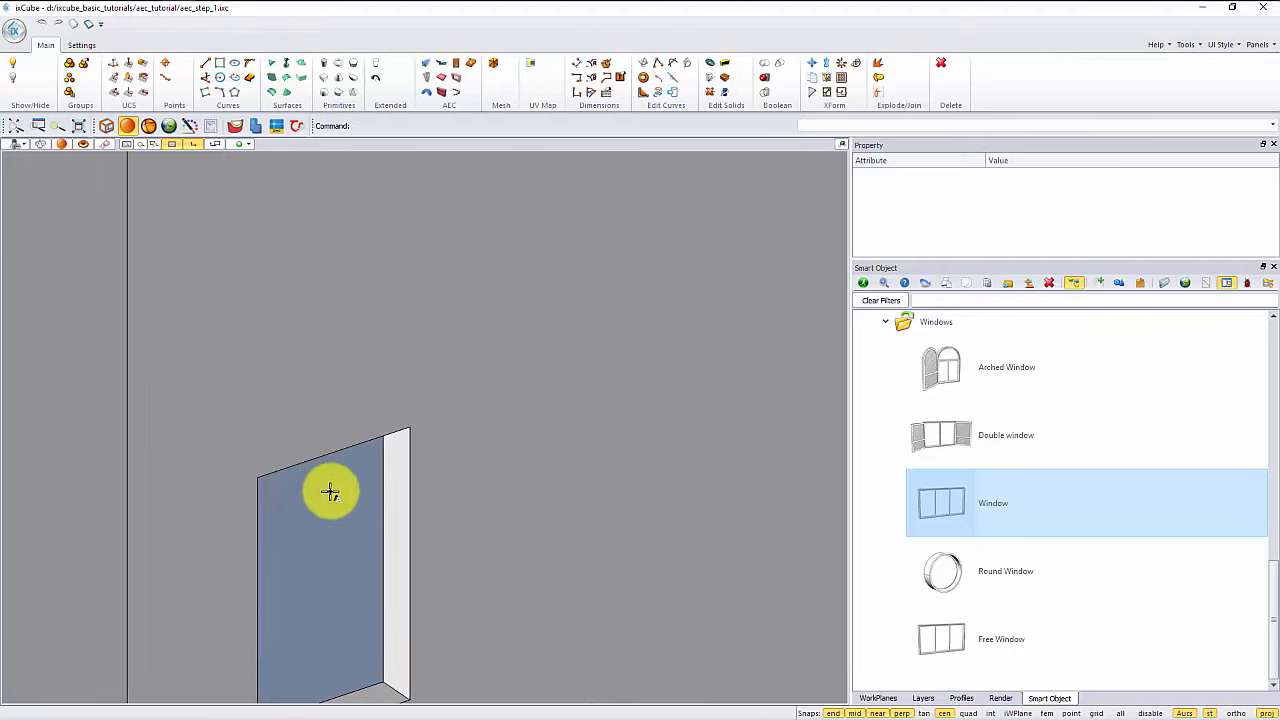
pyautogui.scroll(-3, 345, 470)
pyautogui.moveTo(343, 540); pyautogui.dragTo(350, 480, button='middle')
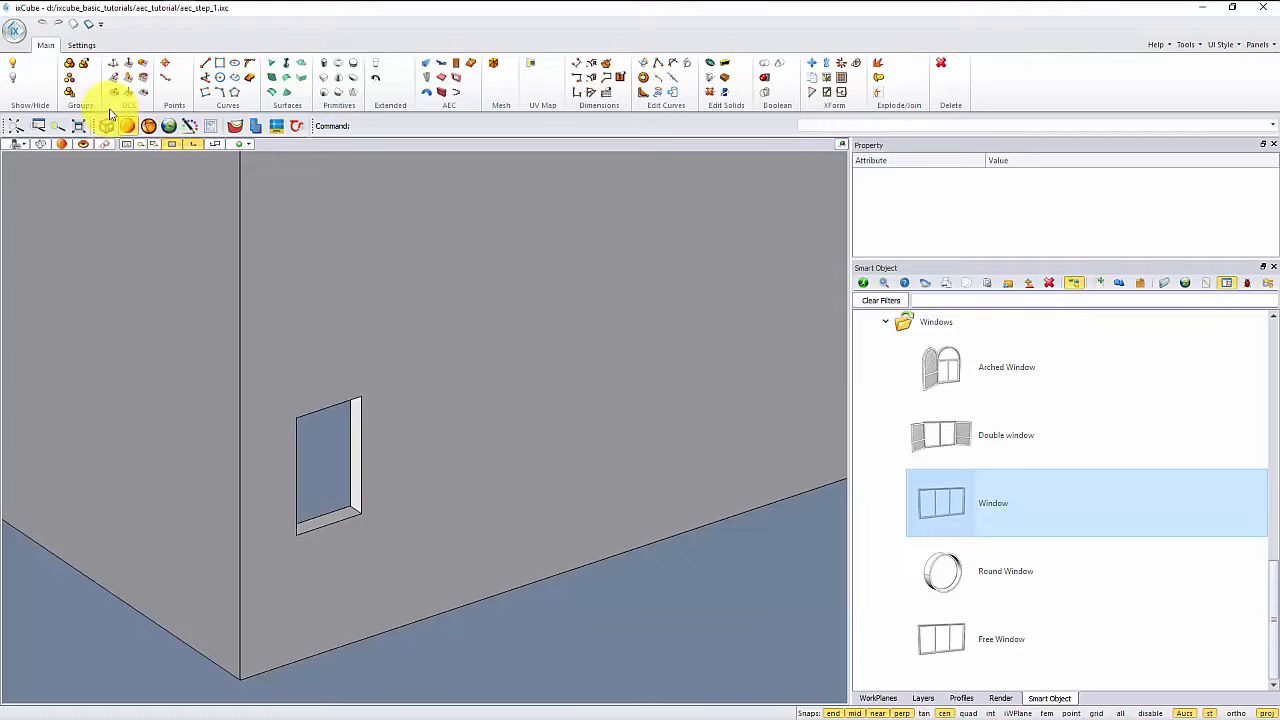
# Step: Set the level of detail to High for the model display
pyautogui.click(83, 47)
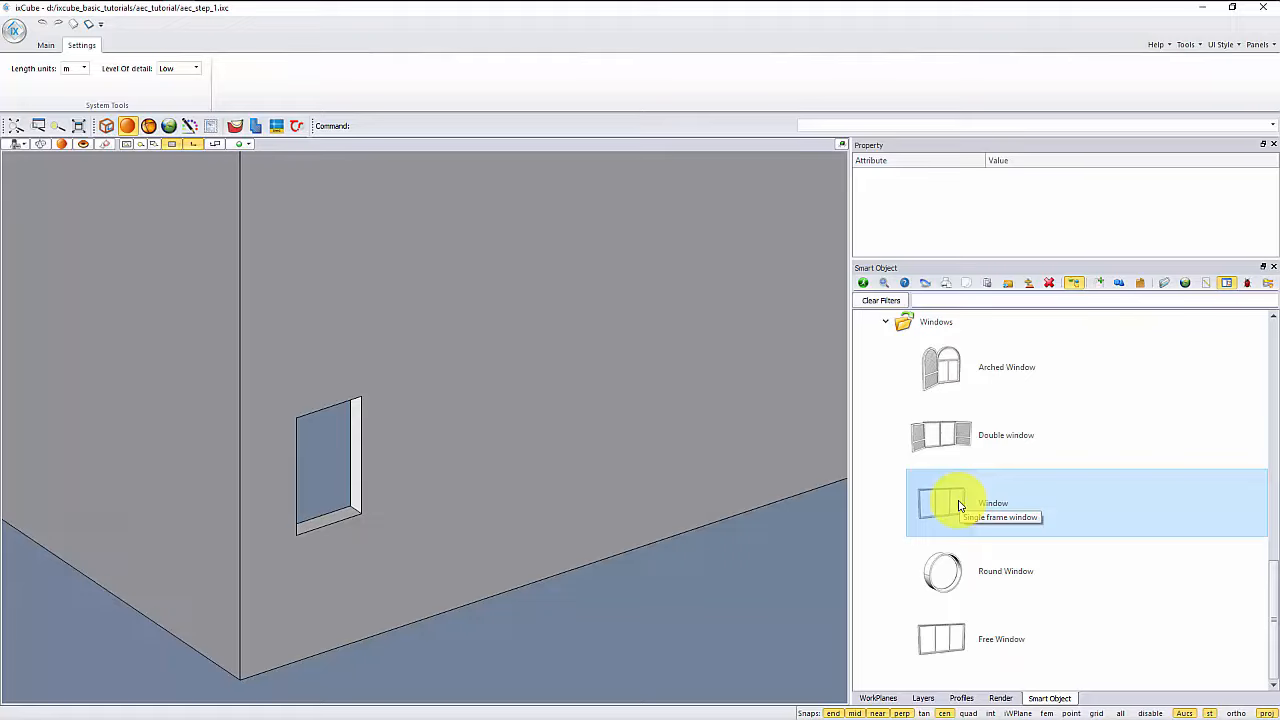
pyautogui.scroll(-5, 491, 414)
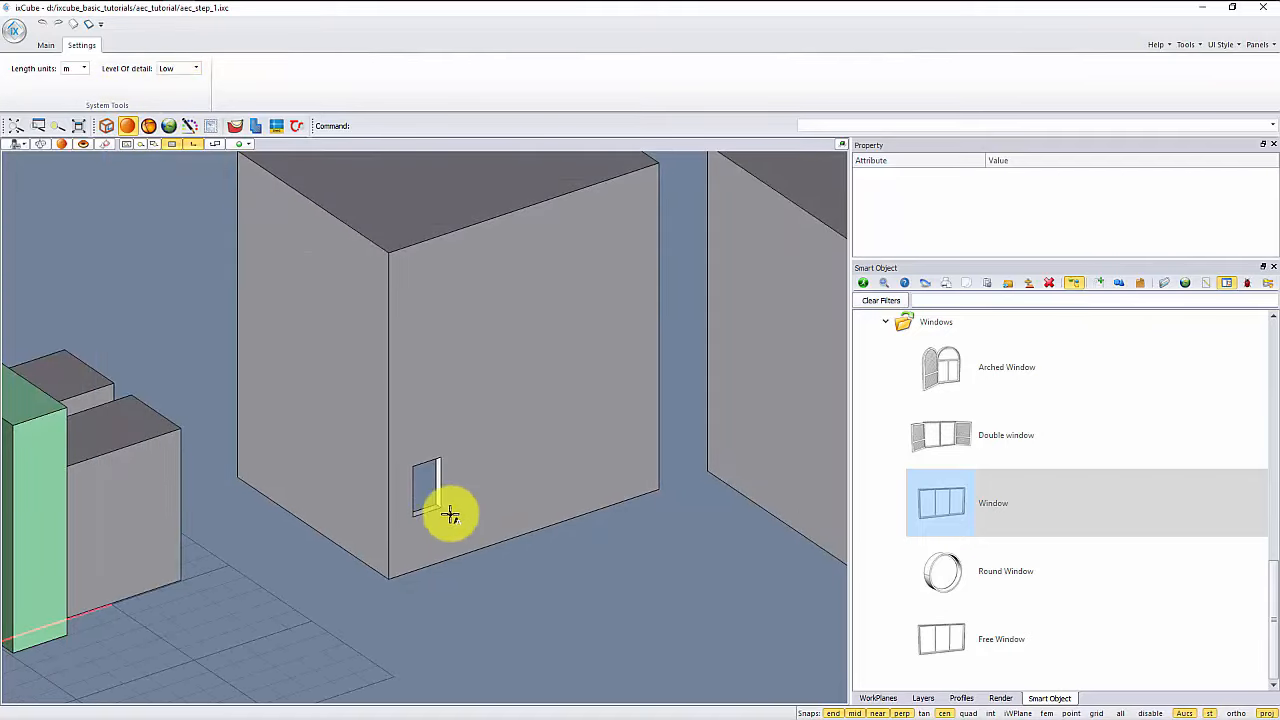
pyautogui.scroll(3, 434, 509)
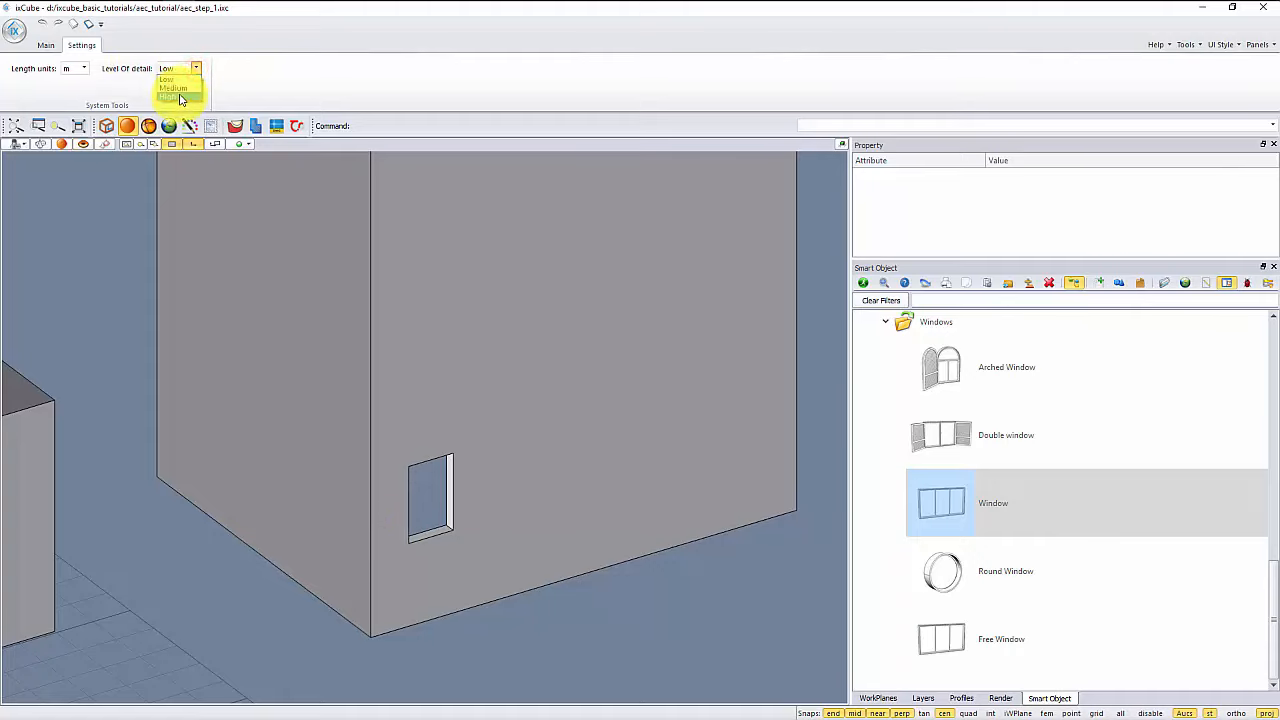
pyautogui.scroll(-1, 357, 461)
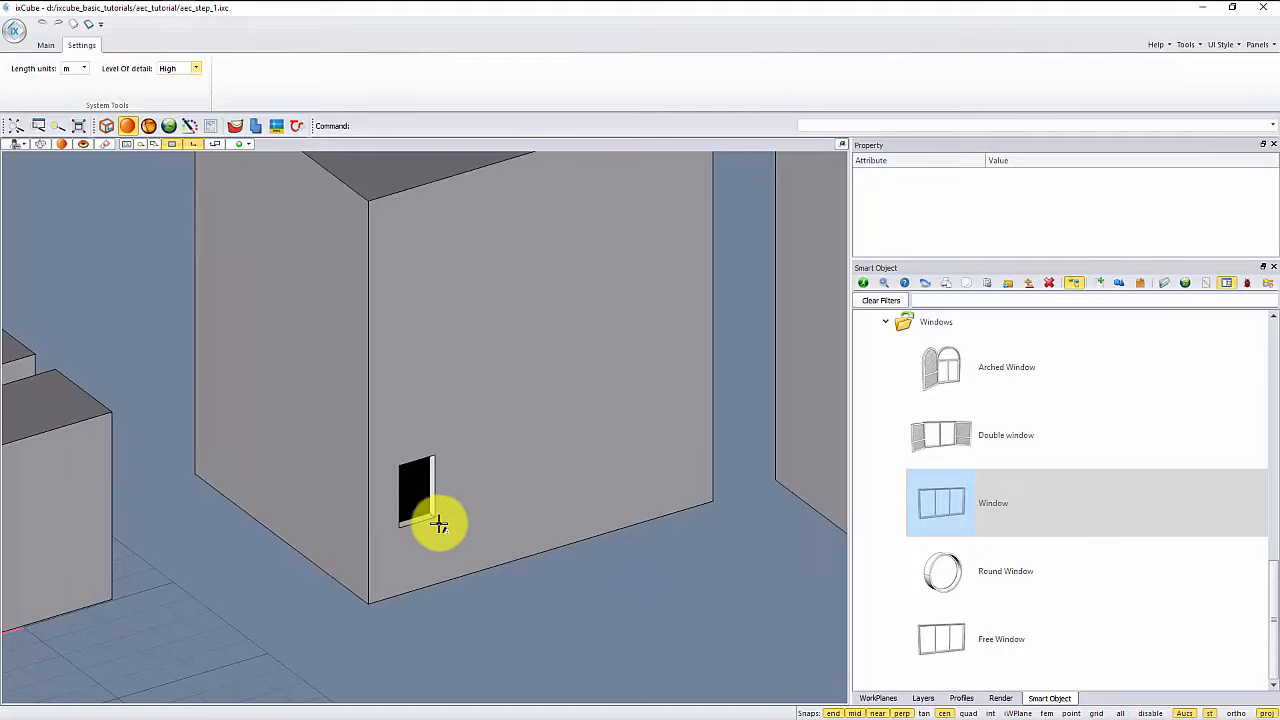
pyautogui.scroll(3, 436, 523)
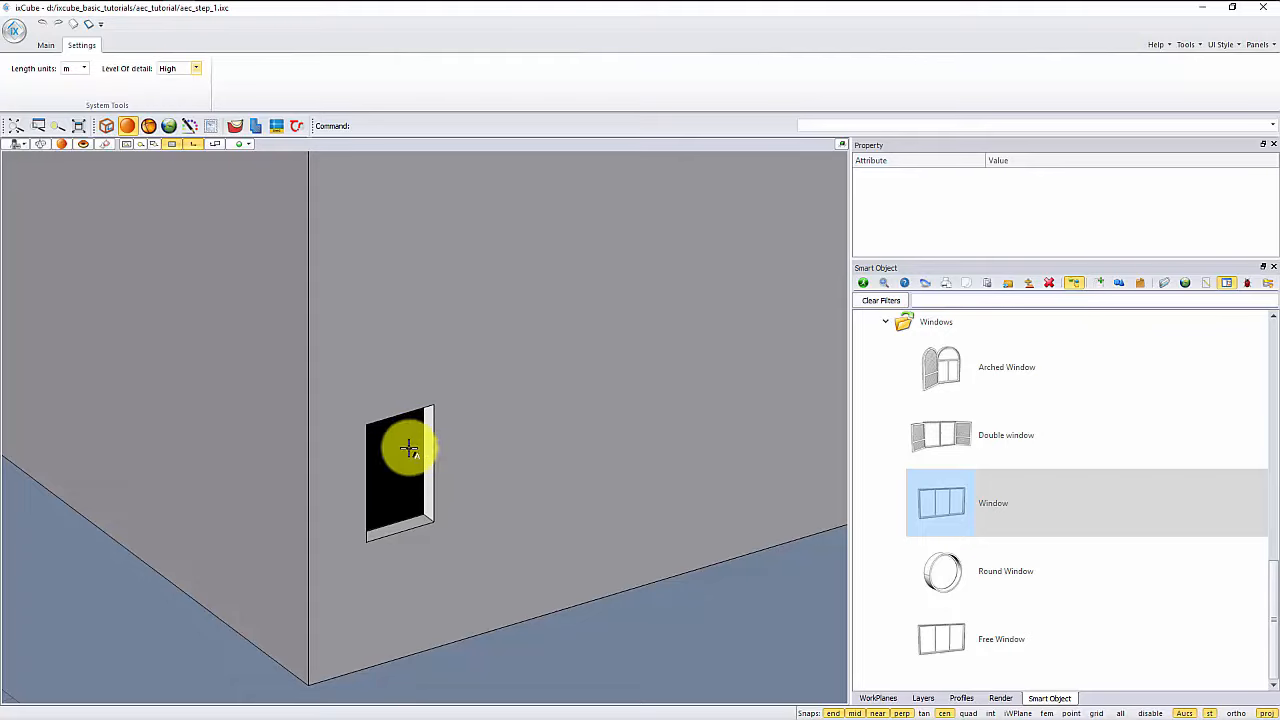
# Step: Select the placed window, enlarge the property list and expand the window's Material parameters
pyautogui.click(929, 518)
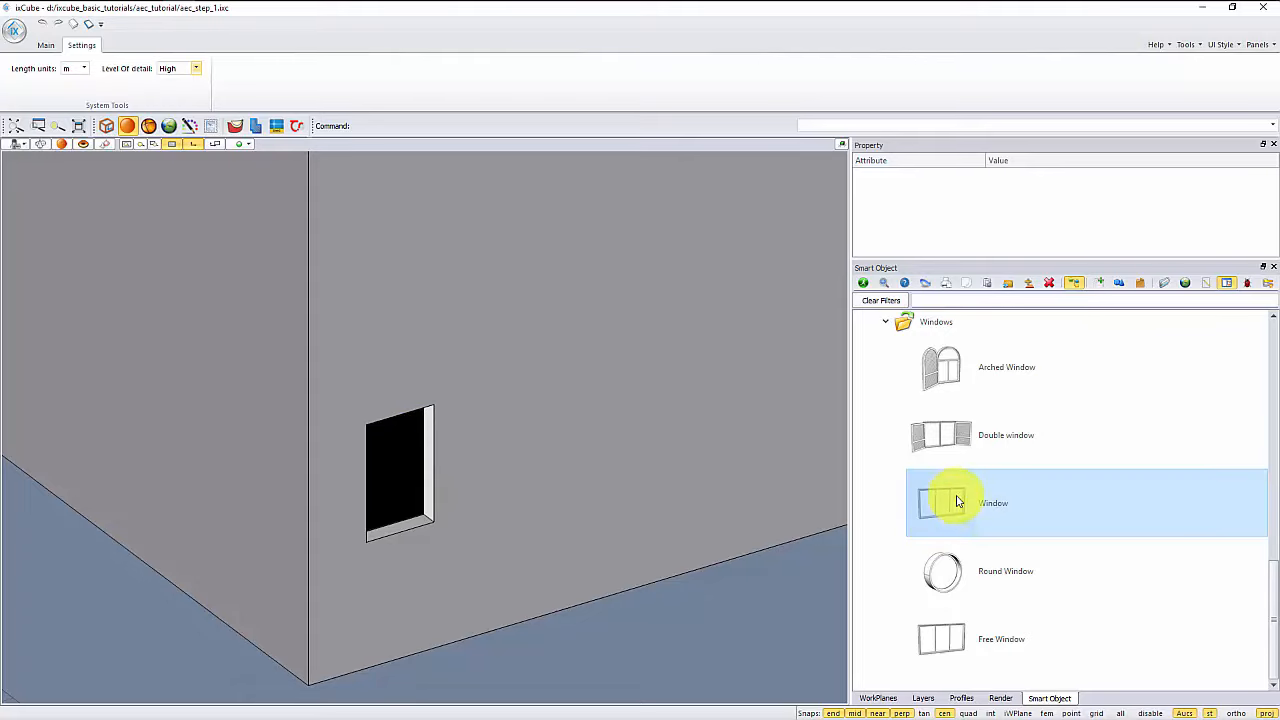
pyautogui.scroll(3, 387, 533)
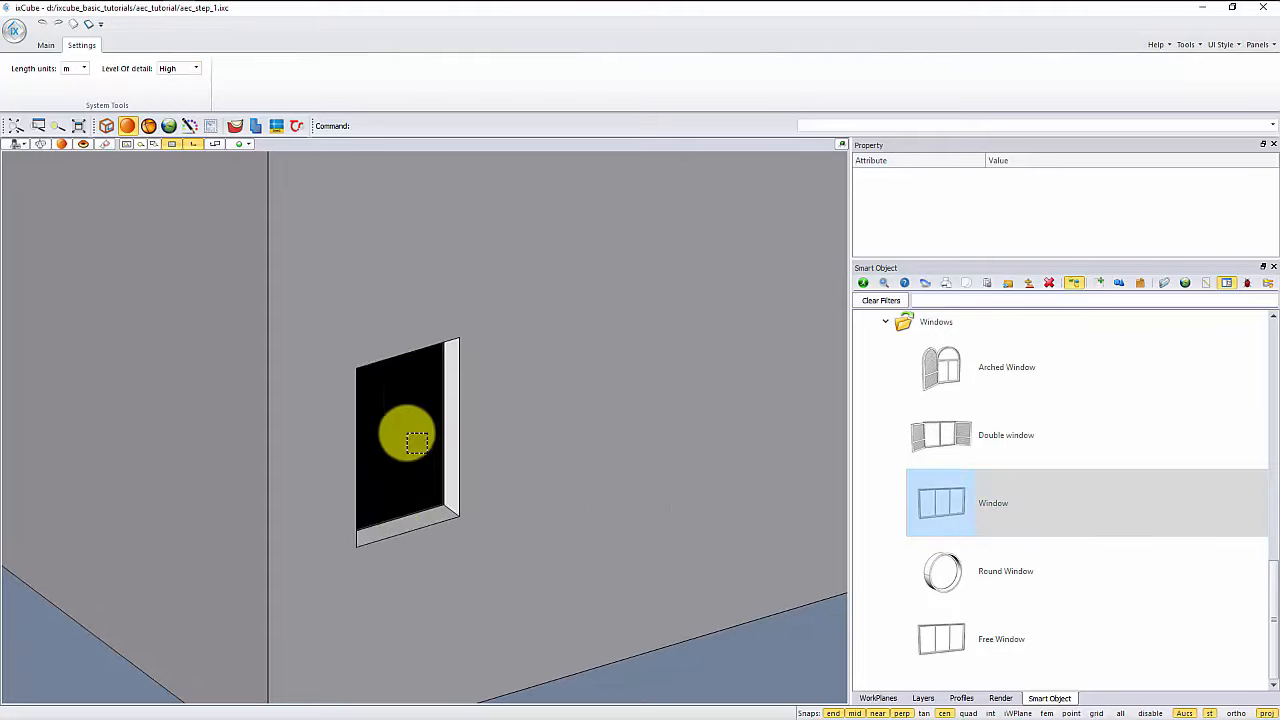
pyautogui.click(404, 432)
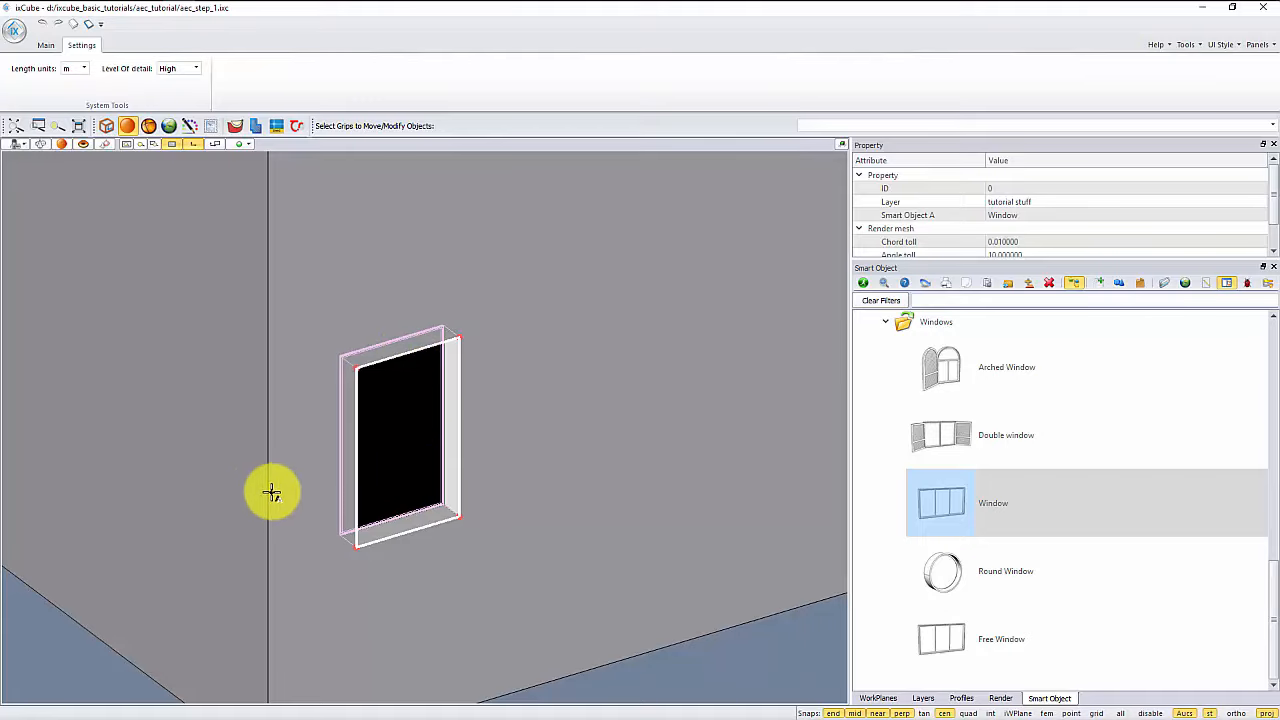
pyautogui.scroll(-1, 300, 505)
pyautogui.click(609, 653)
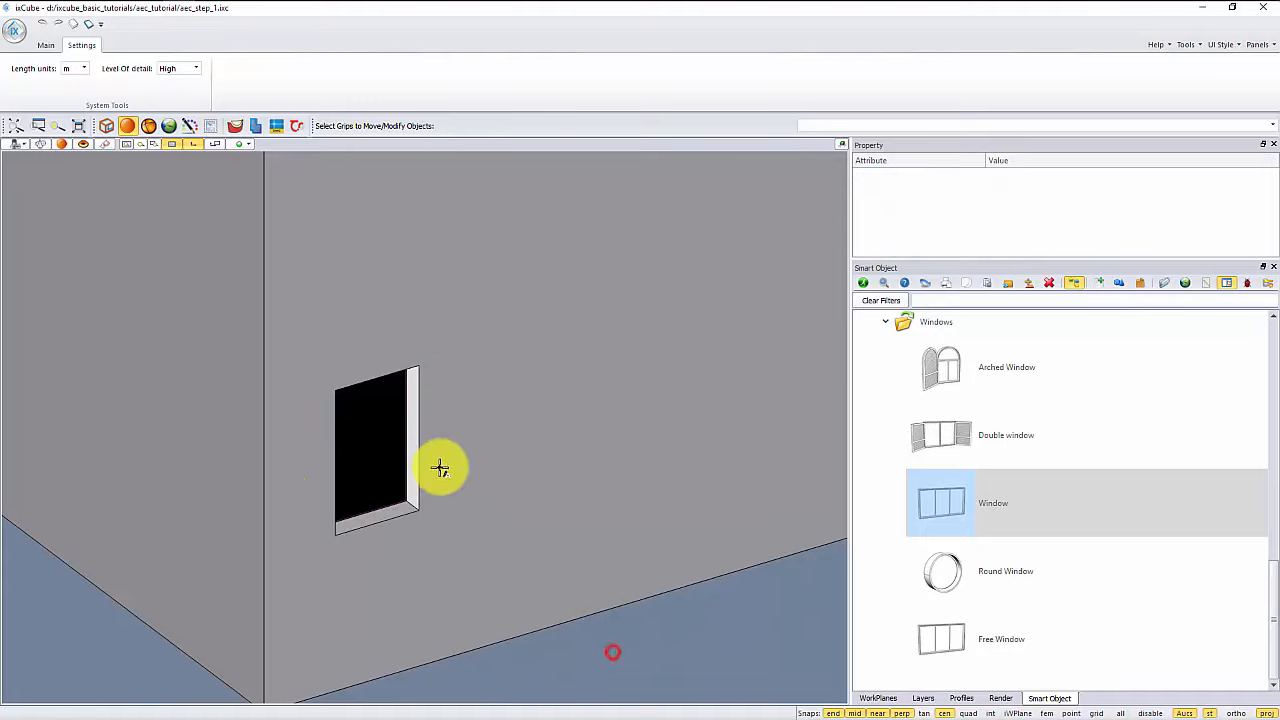
pyautogui.click(372, 428)
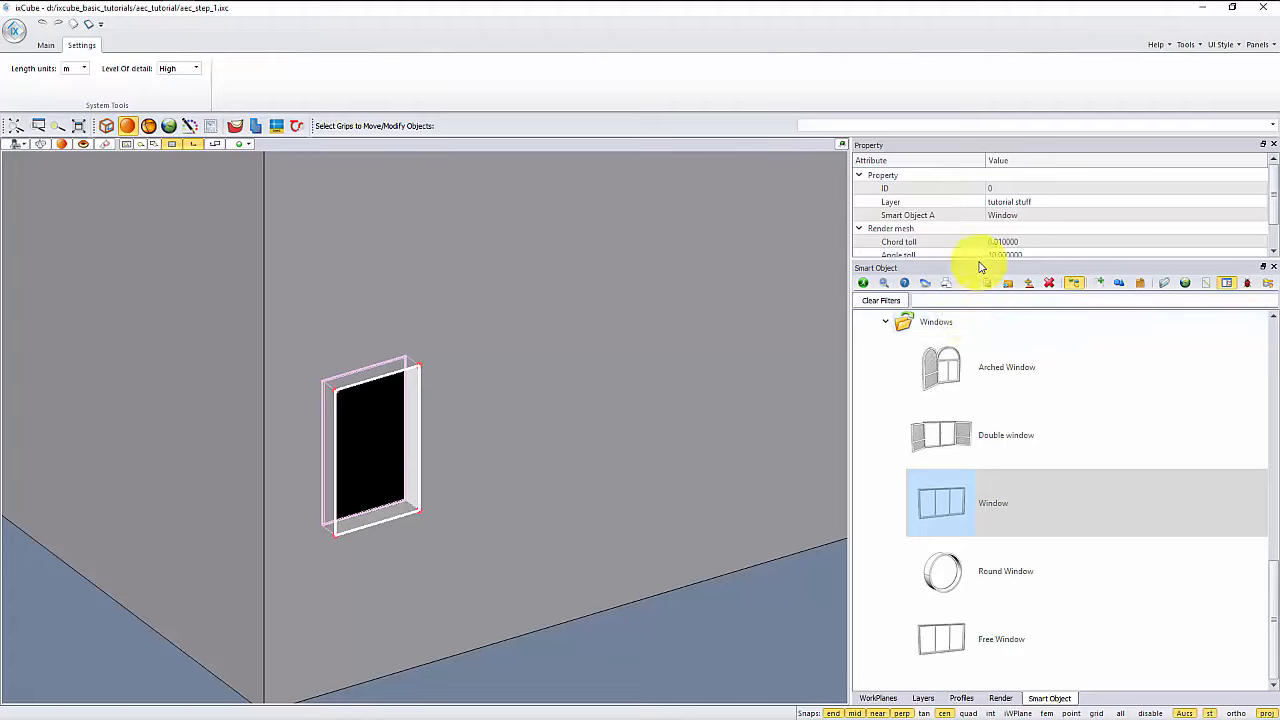
pyautogui.moveTo(980, 257); pyautogui.dragTo(980, 438)
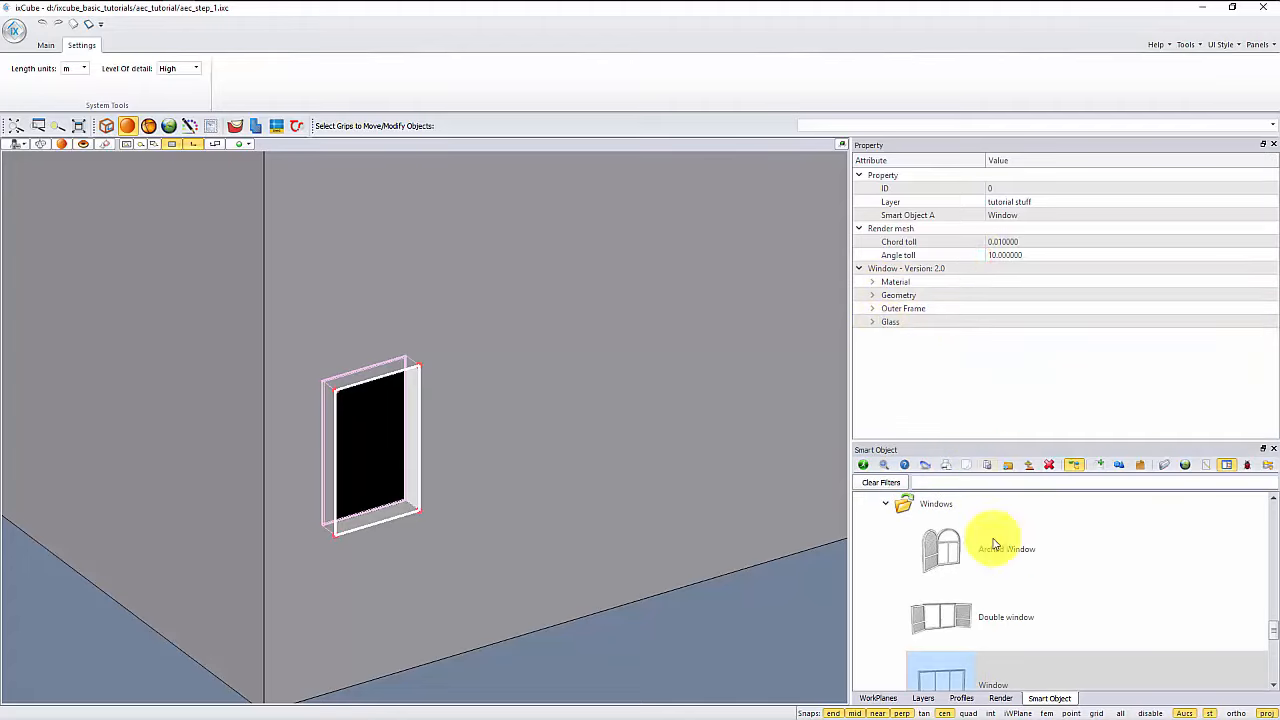
pyautogui.click(872, 283)
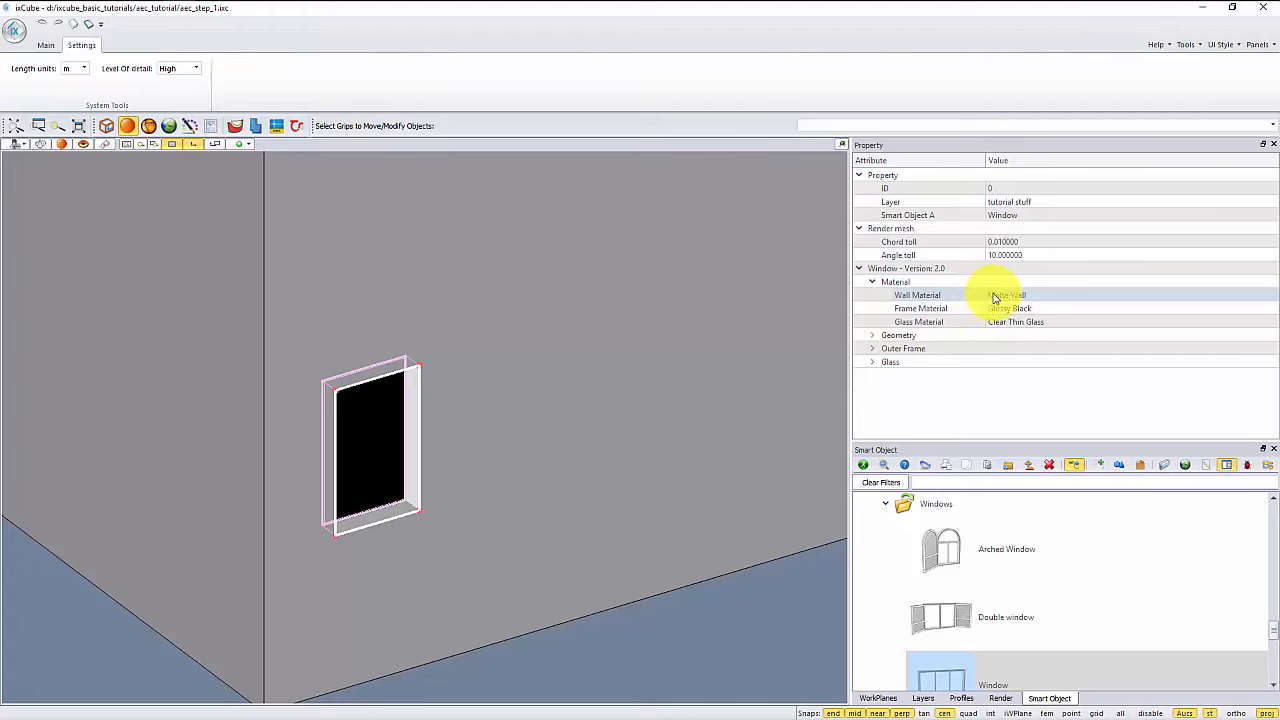
# Step: Set the window's frame material to Glossy White and its glass material to Clear Thin Glass
pyautogui.scroll(2, 457, 420)
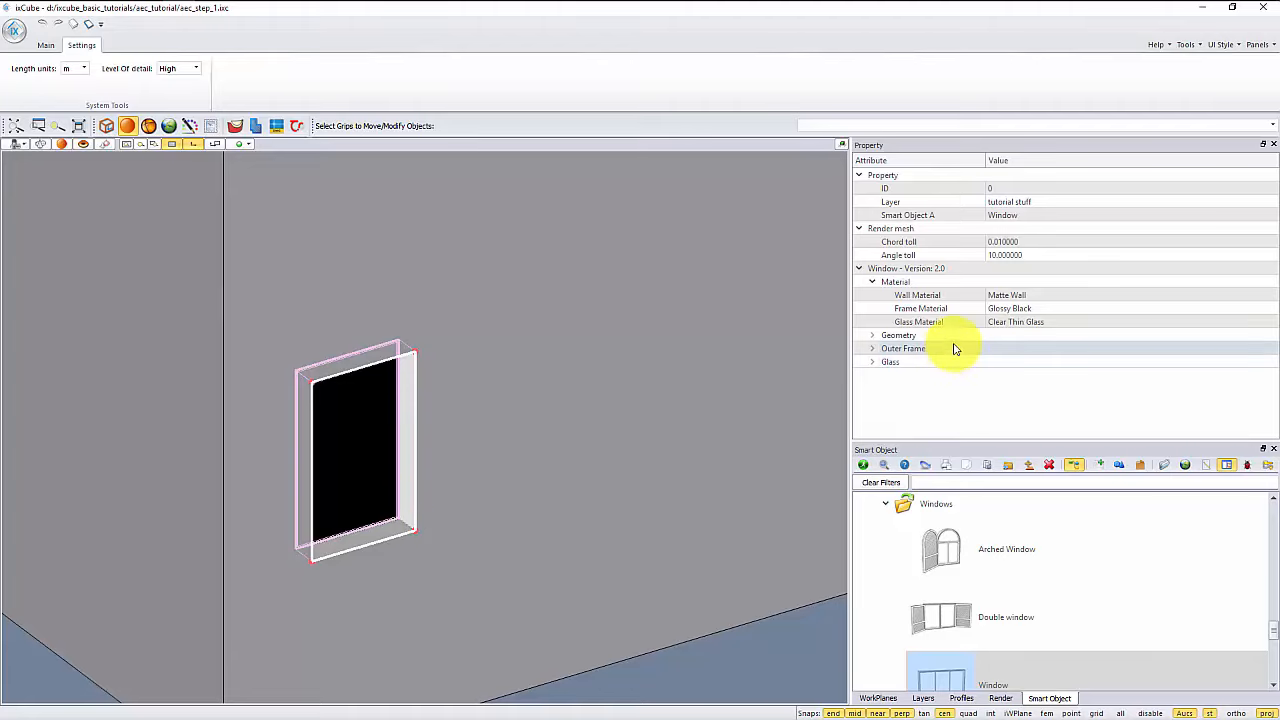
pyautogui.click(1006, 312)
pyautogui.click(1006, 309)
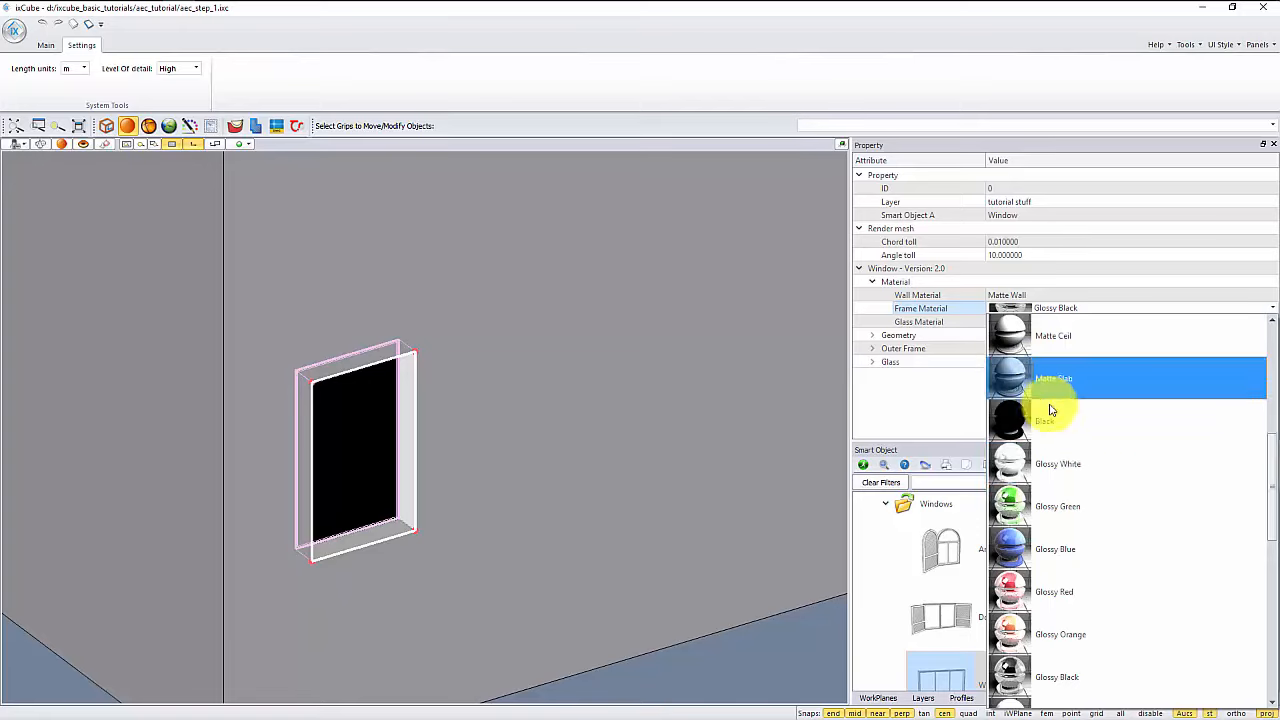
pyautogui.click(1036, 462)
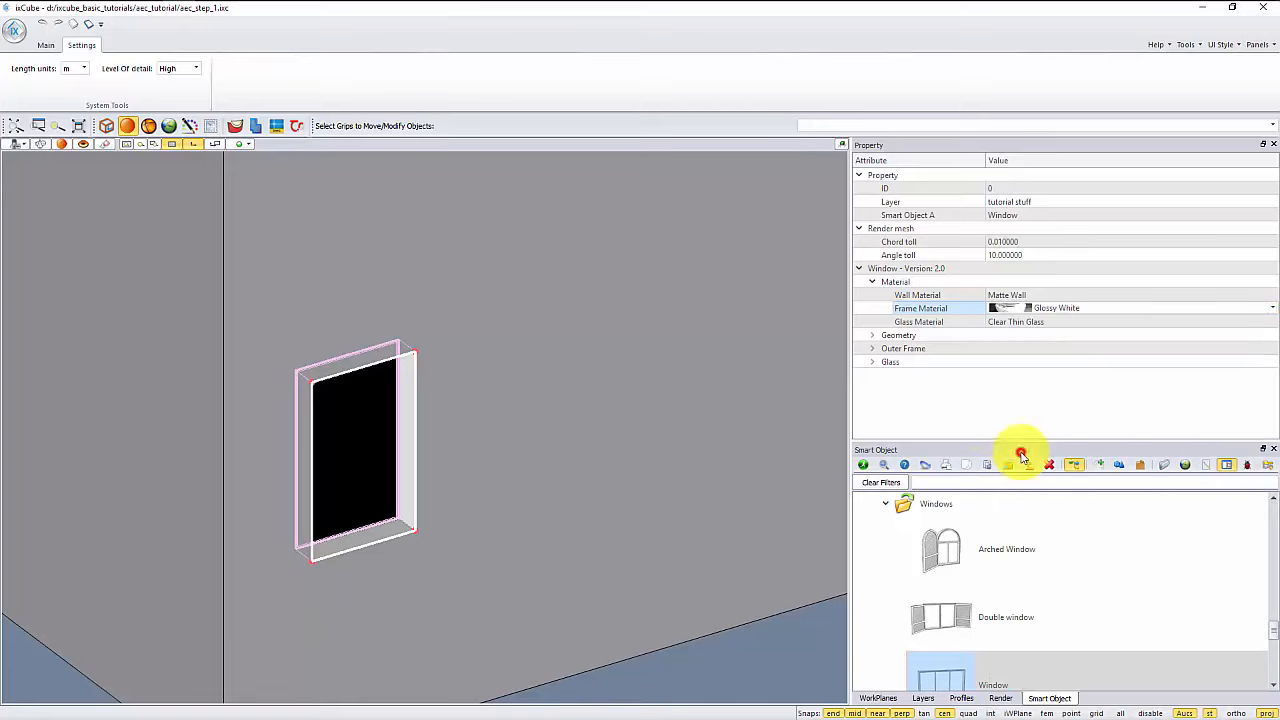
pyautogui.click(940, 322)
pyautogui.click(1000, 322)
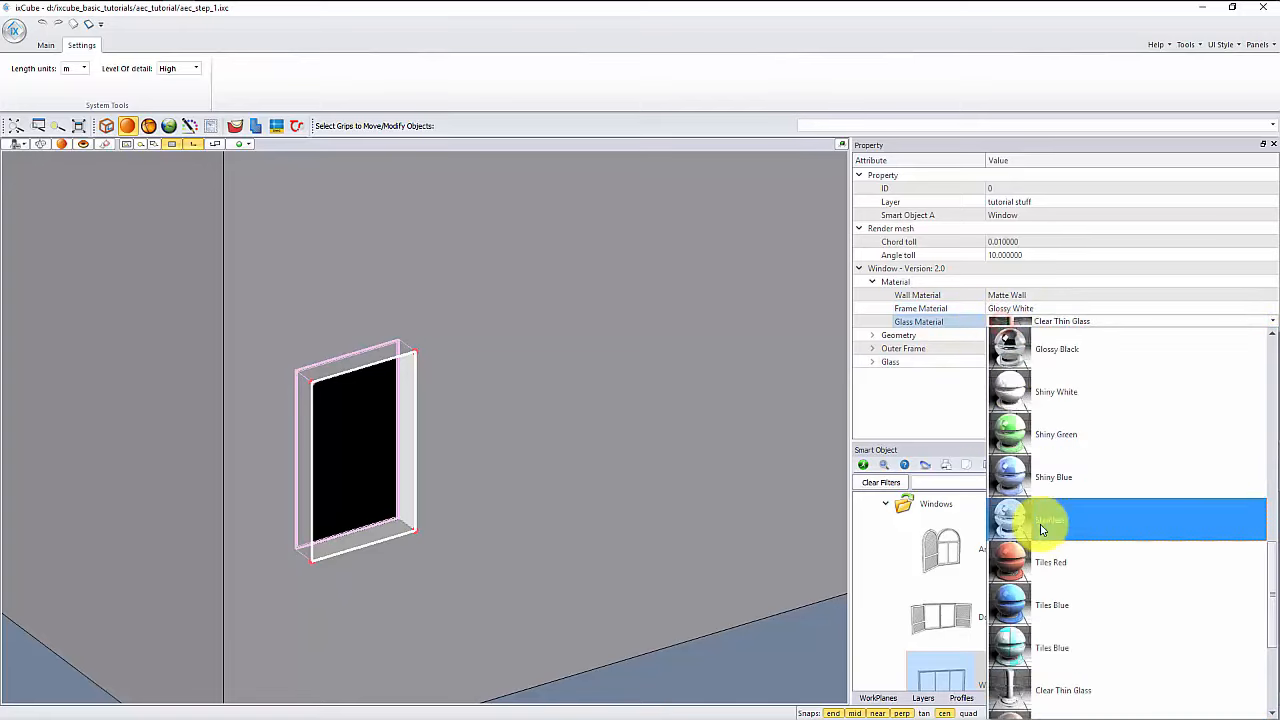
pyautogui.scroll(-3, 1040, 528)
pyautogui.click(1014, 477)
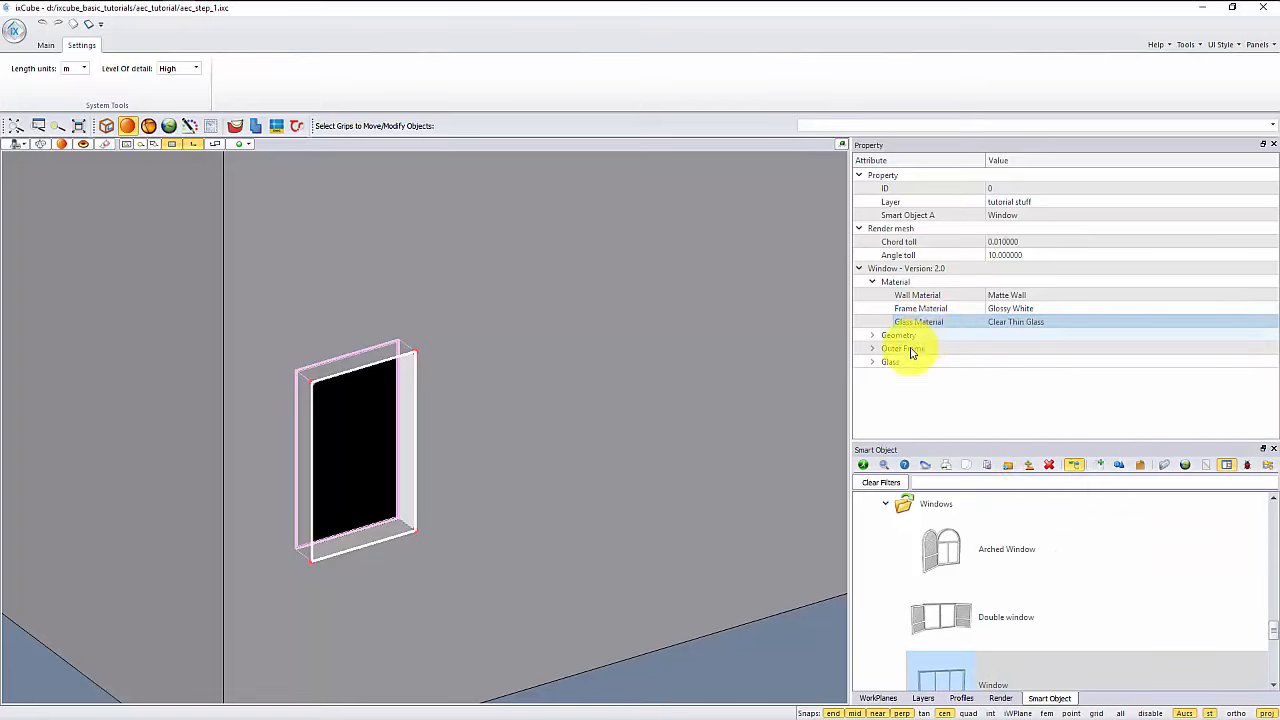
# Step: Set the window's wall thickness to 0.1 m and examine the depth of the opening up close
pyautogui.click(874, 336)
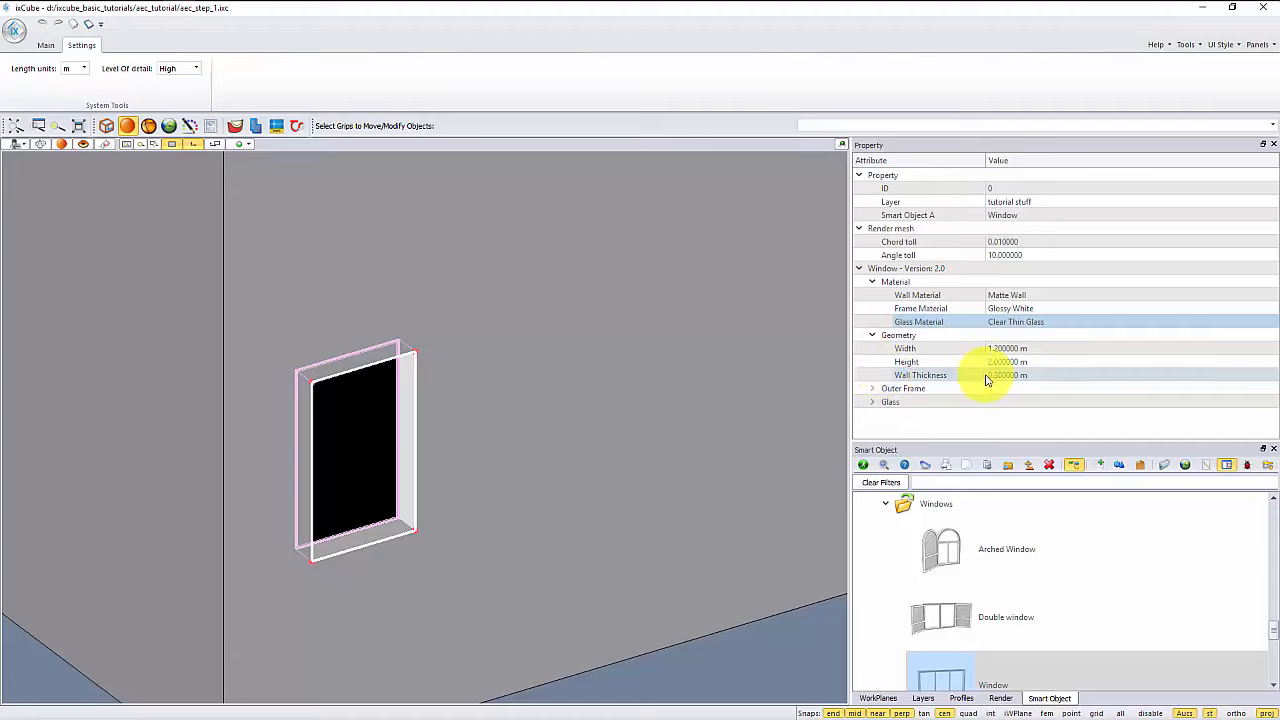
pyautogui.click(1041, 377)
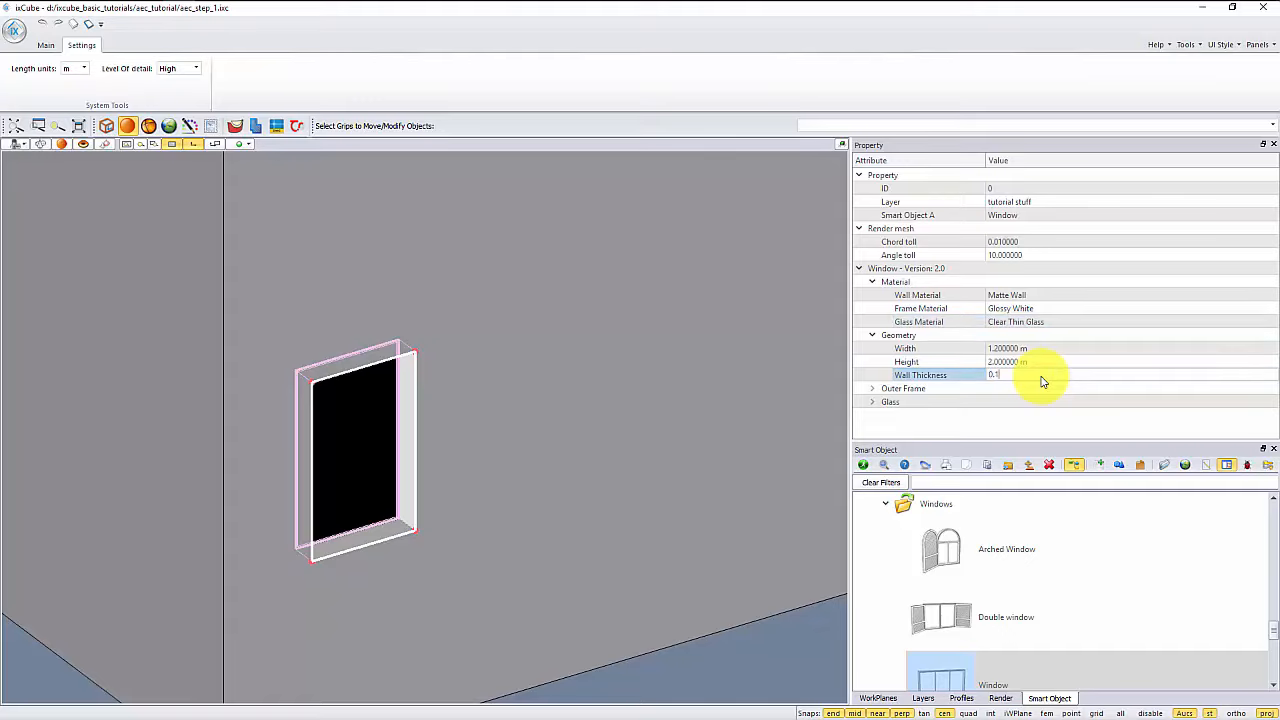
pyautogui.write('0.1')
pyautogui.click(1012, 361)
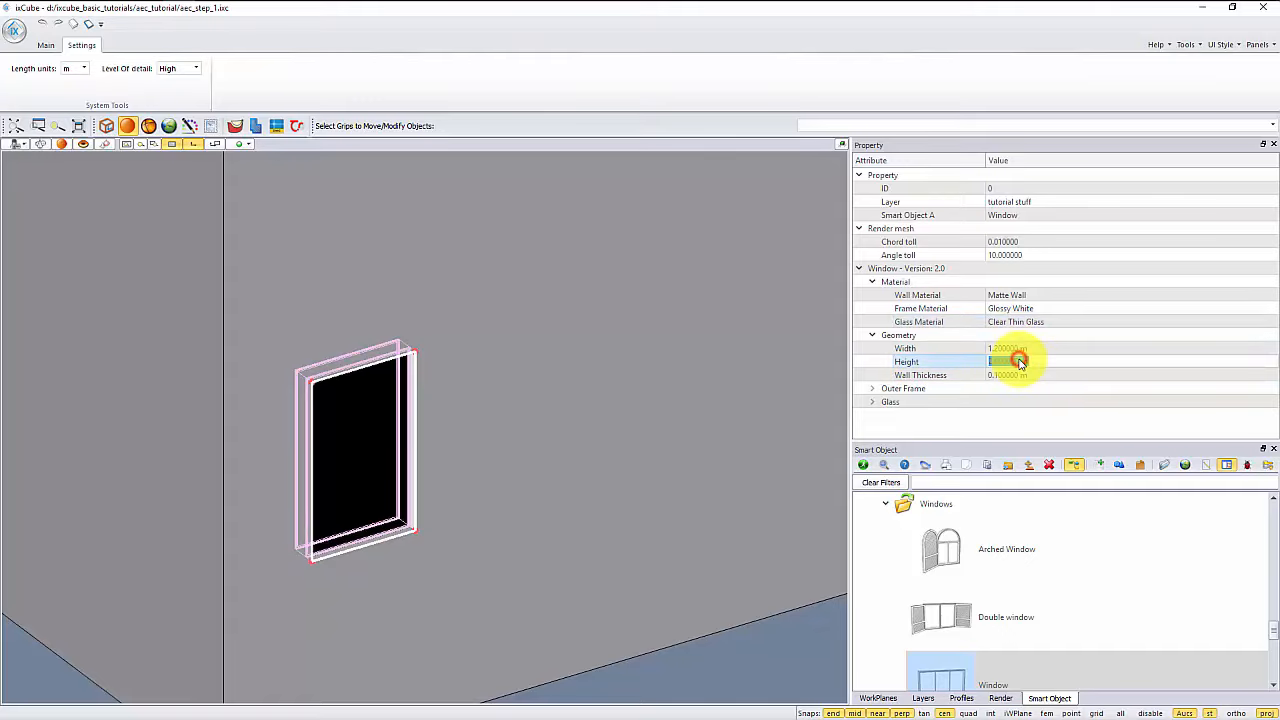
pyautogui.click(643, 663)
pyautogui.scroll(5, 414, 371)
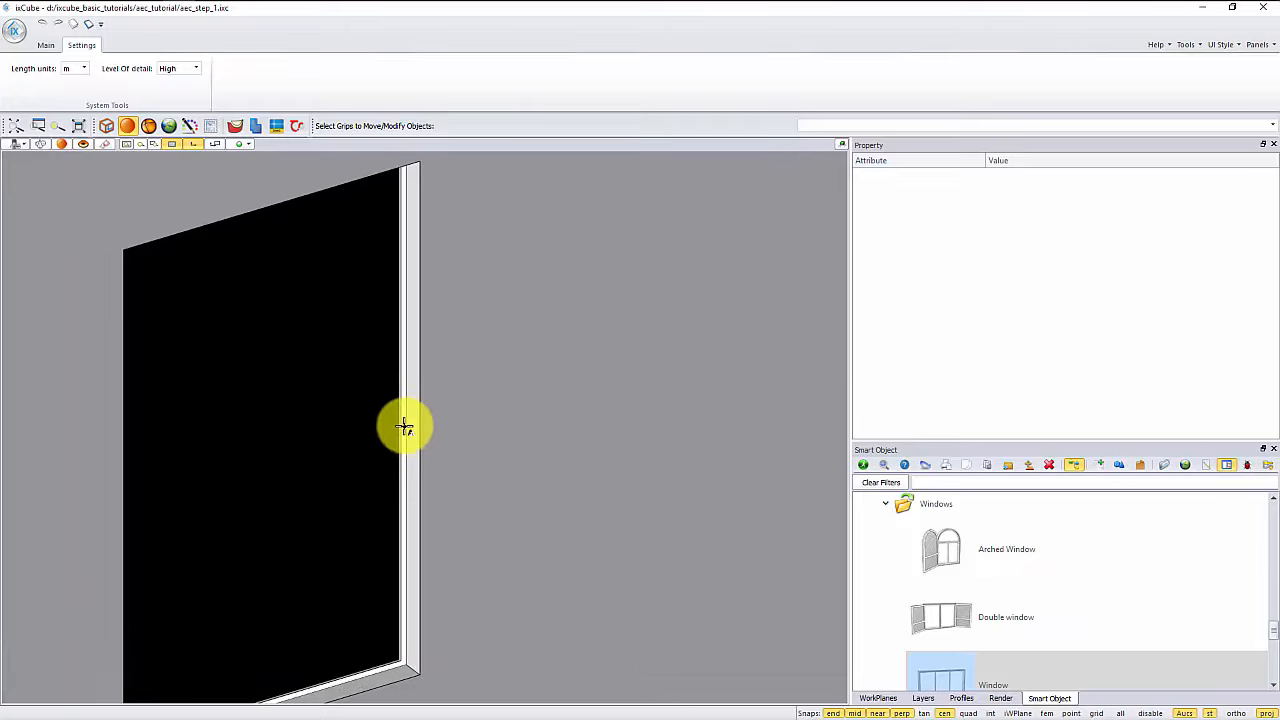
pyautogui.scroll(-5, 414, 437)
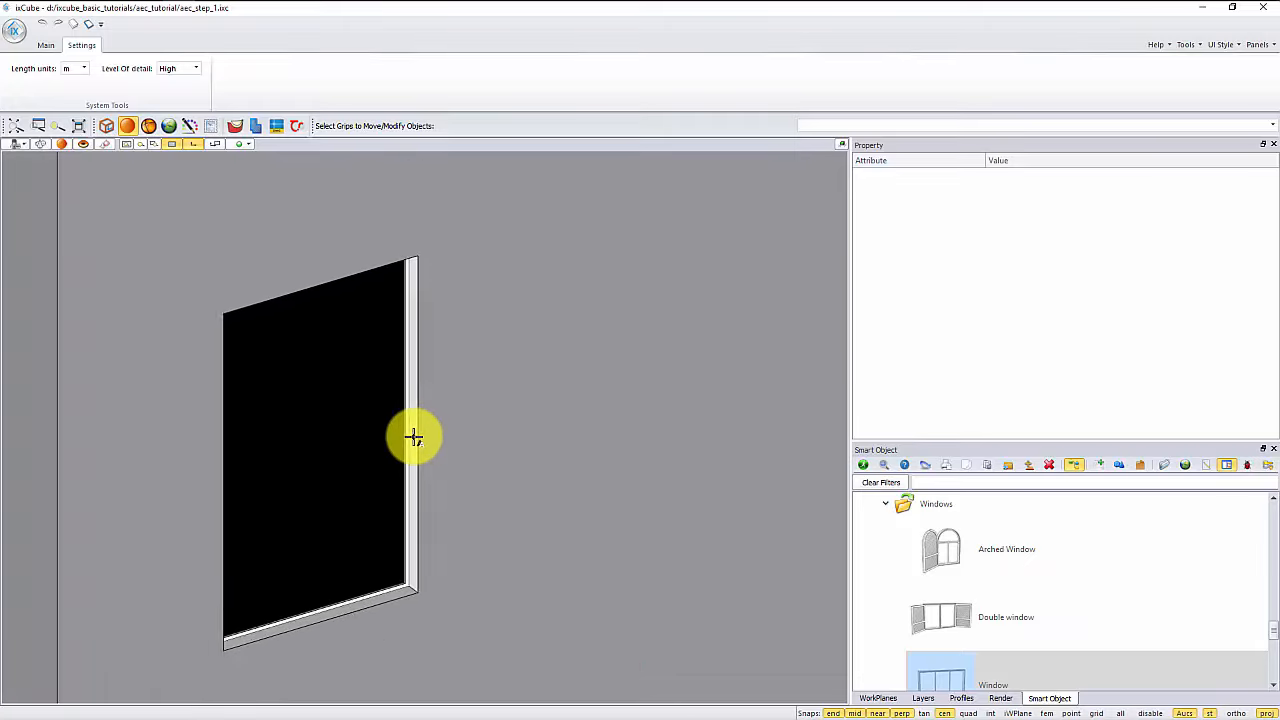
# Step: Select the window again and set its geometry to a width of 6 m and a height of 1.6 m
pyautogui.click(368, 459)
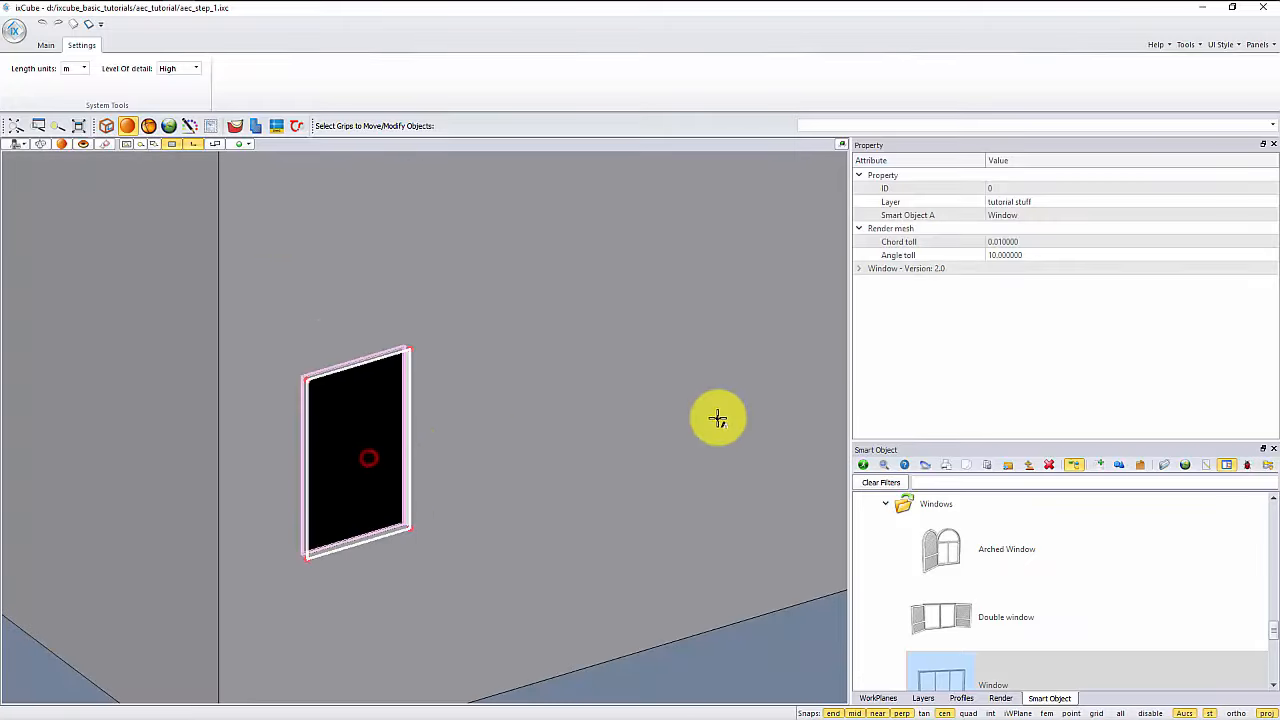
pyautogui.click(896, 270)
pyautogui.doubleClick(897, 270)
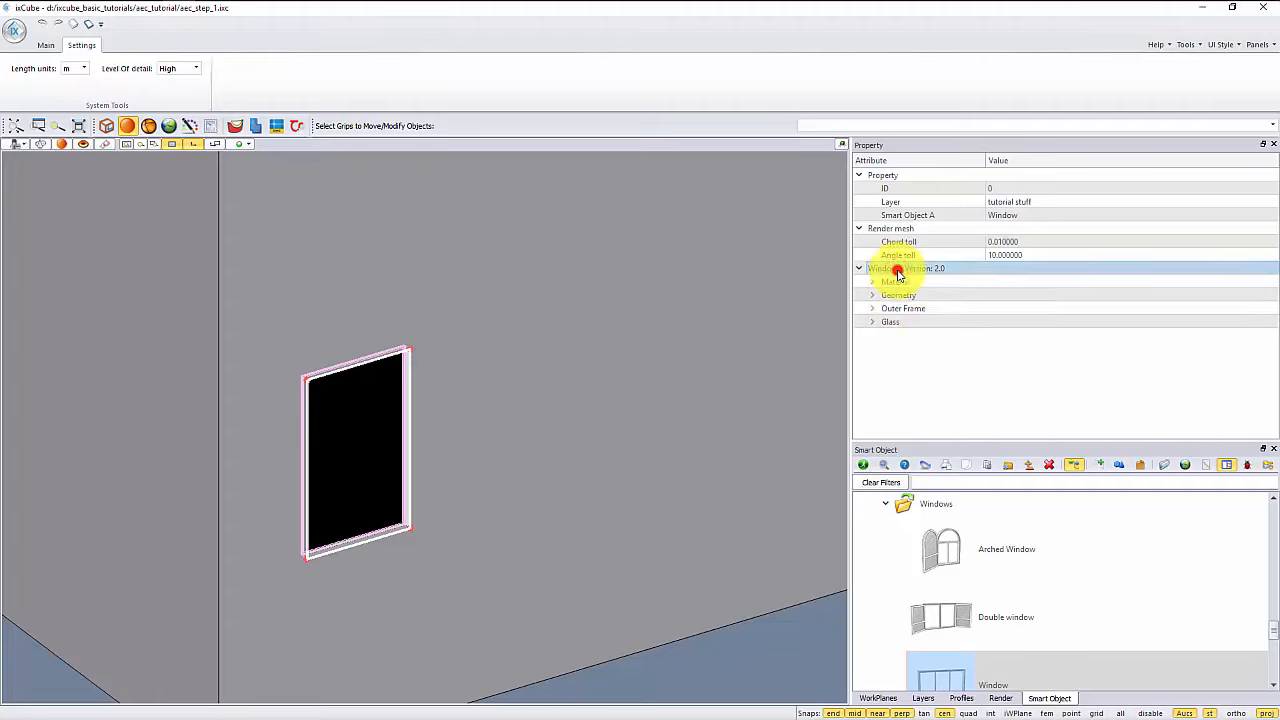
pyautogui.doubleClick(897, 295)
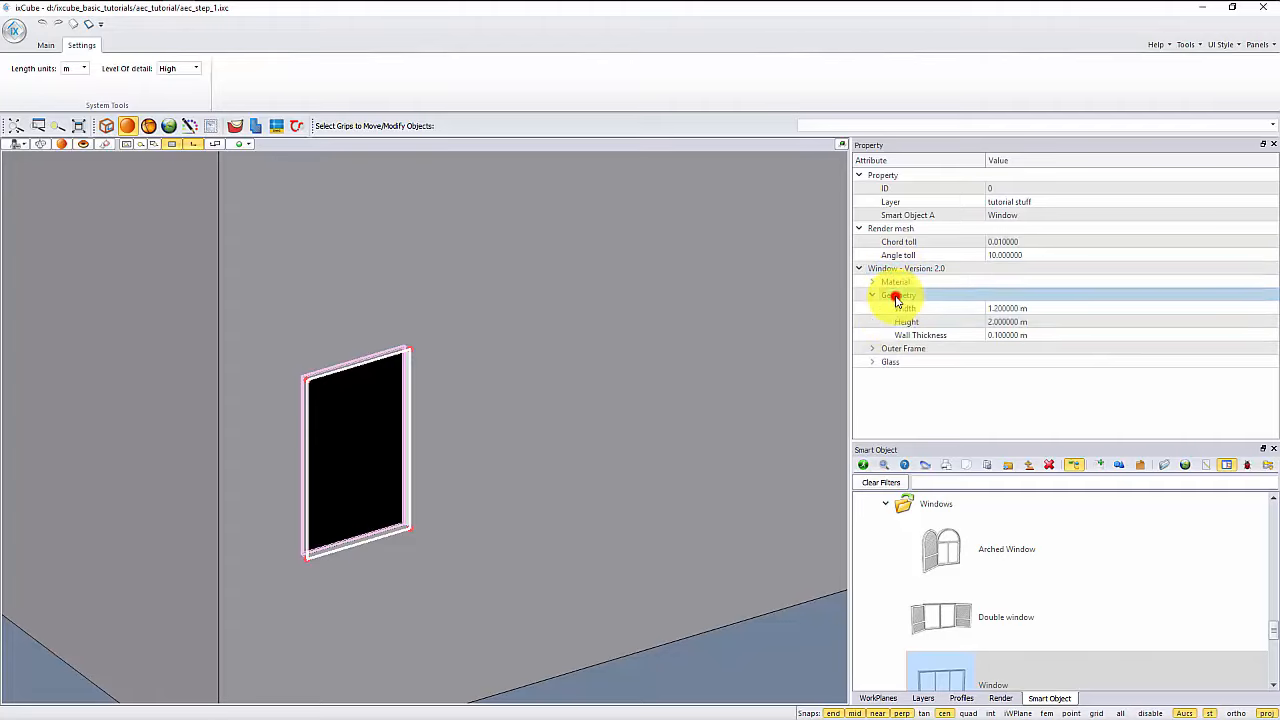
pyautogui.click(1036, 310)
pyautogui.write('6')
pyautogui.press('Tab')
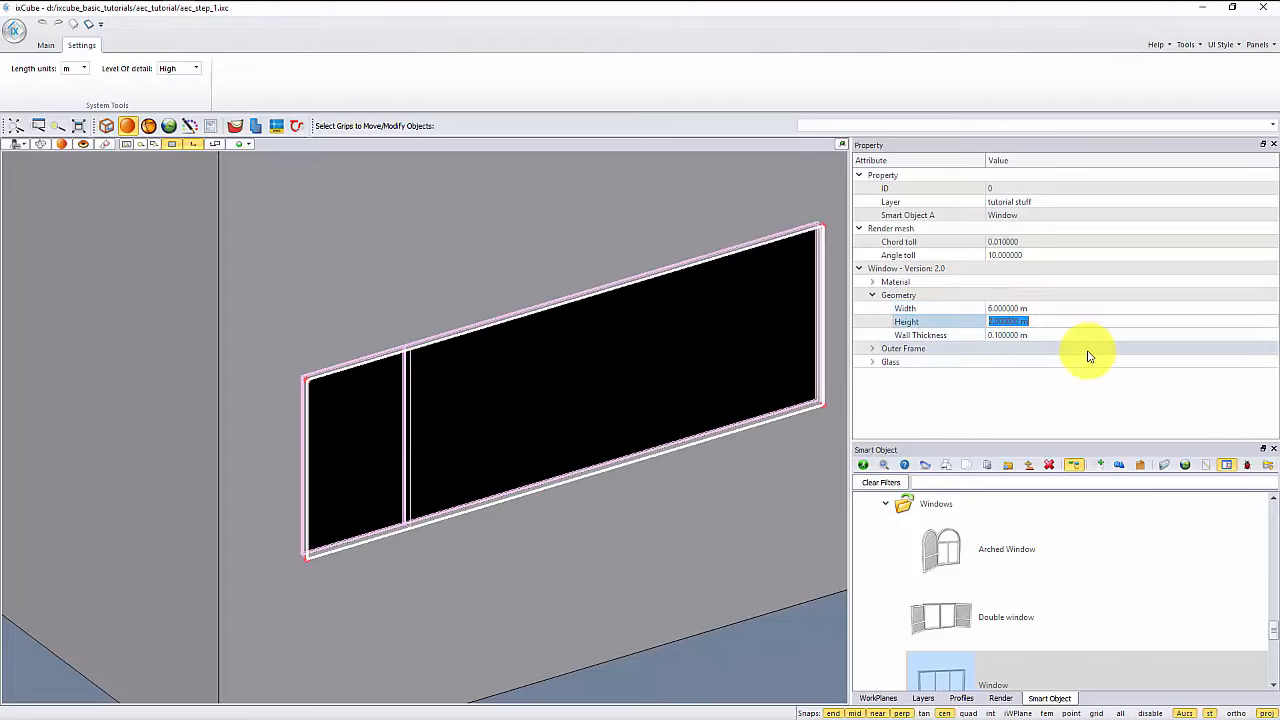
pyautogui.click(1030, 308)
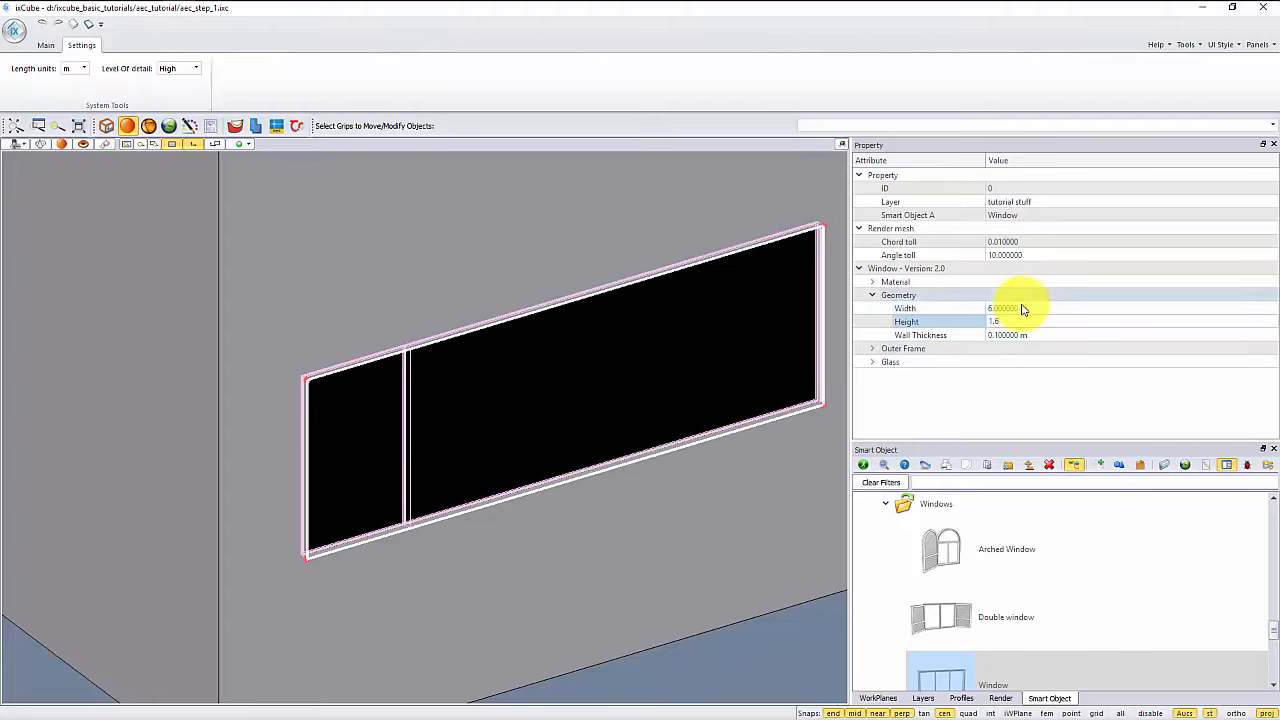
pyautogui.scroll(-3, 337, 380)
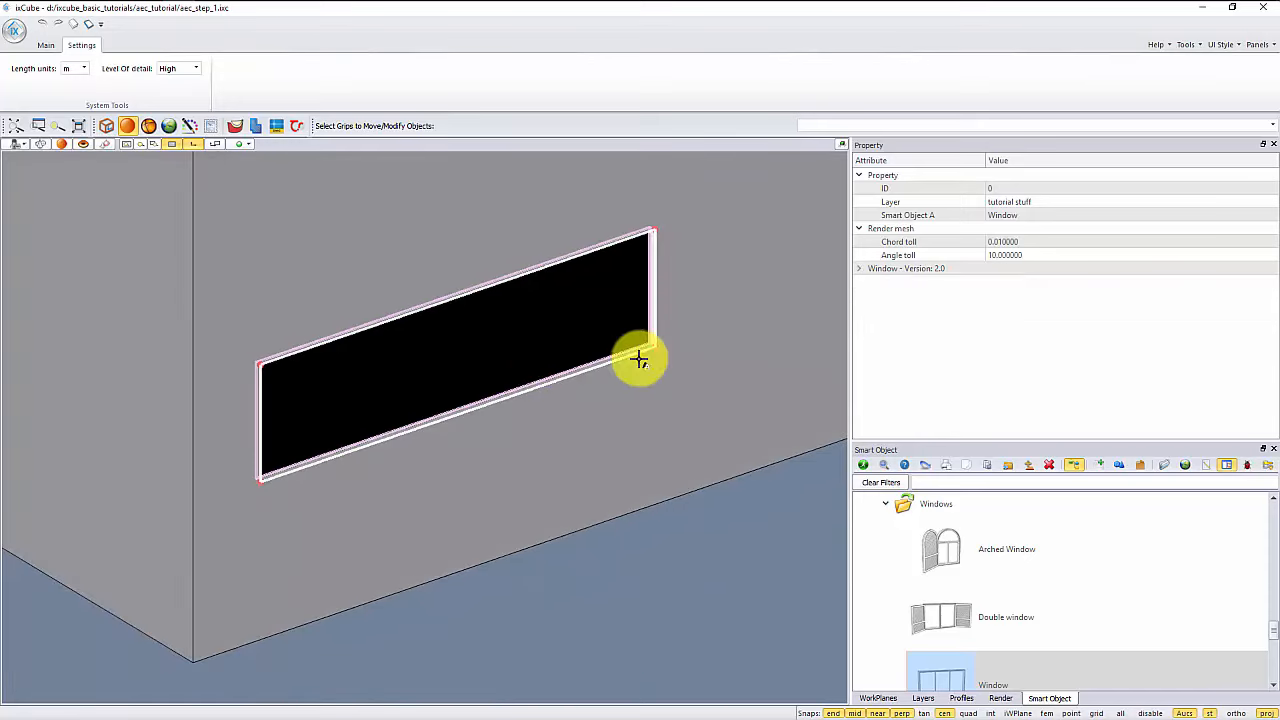
# Step: Set the window's wall thickness to 0.3 m in its geometry parameters and deselect it
pyautogui.doubleClick(912, 268)
pyautogui.click(898, 297)
pyautogui.doubleClick(898, 297)
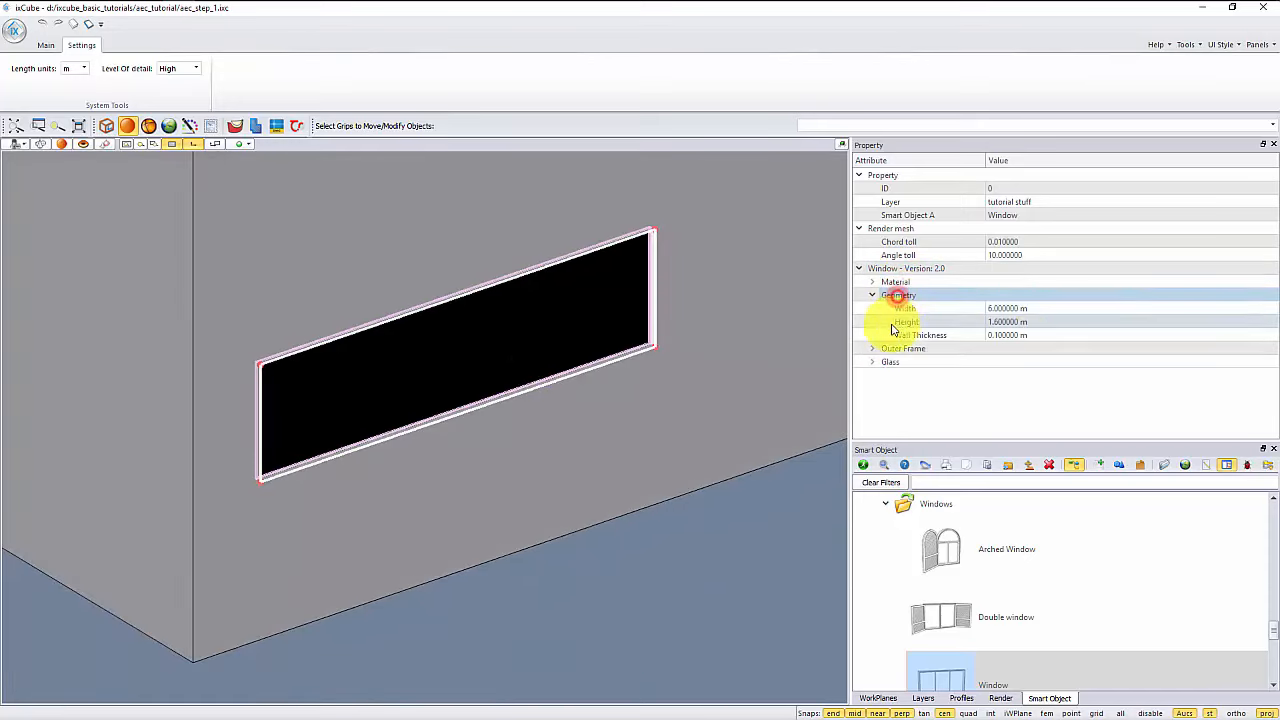
pyautogui.click(1046, 335)
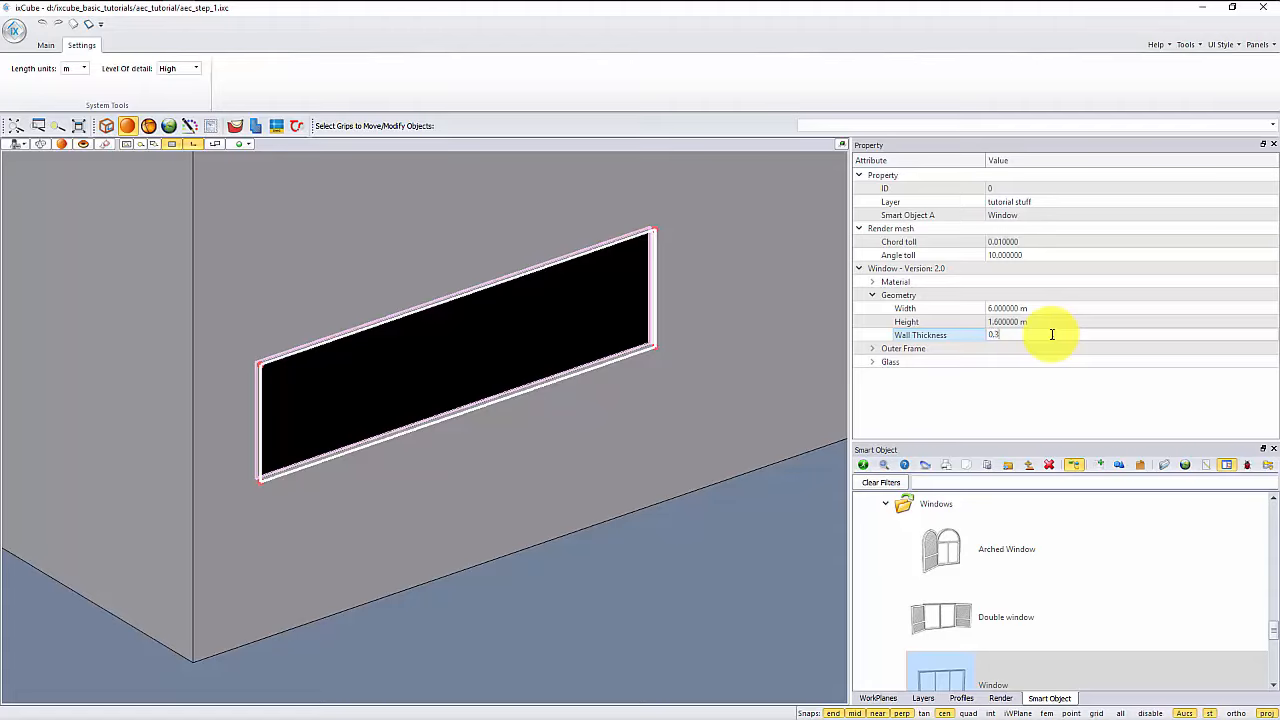
pyautogui.click(1042, 322)
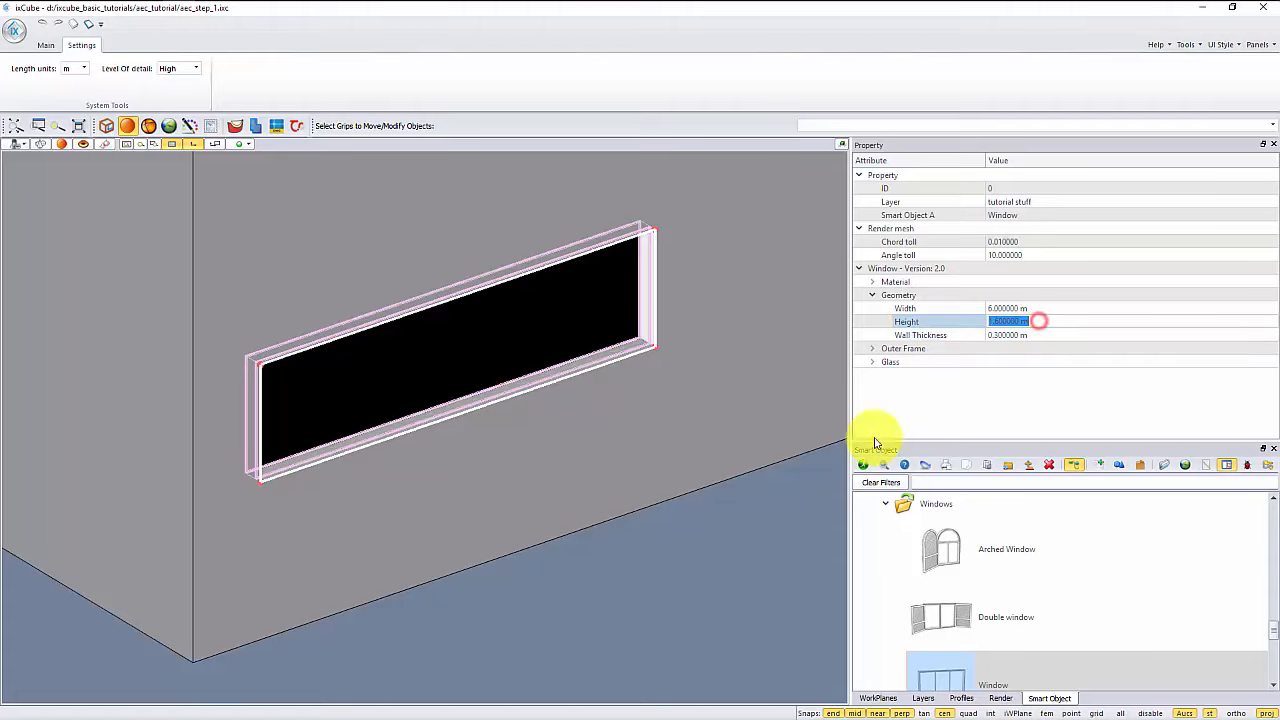
pyautogui.click(650, 573)
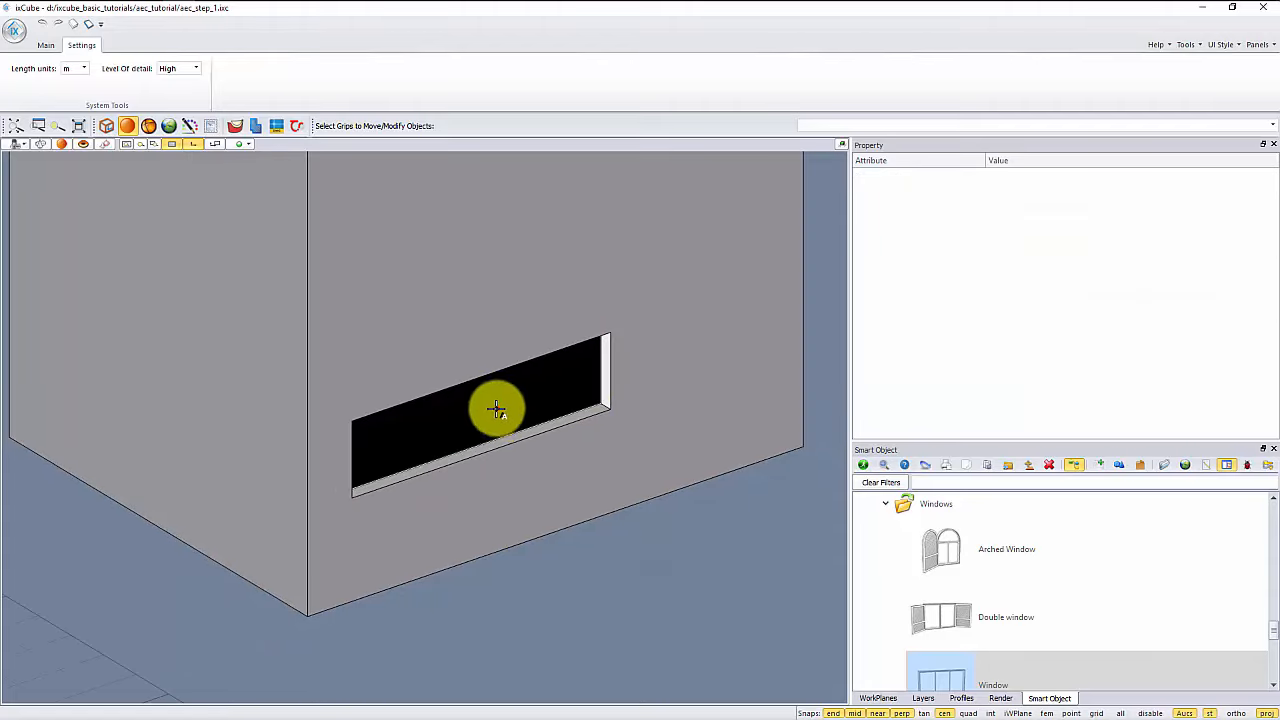
# Step: Move the window by its lower left corner grip straight up the same wall to the upper part of the box
pyautogui.click(497, 408)
pyautogui.click(514, 537)
pyautogui.scroll(2, 591, 423)
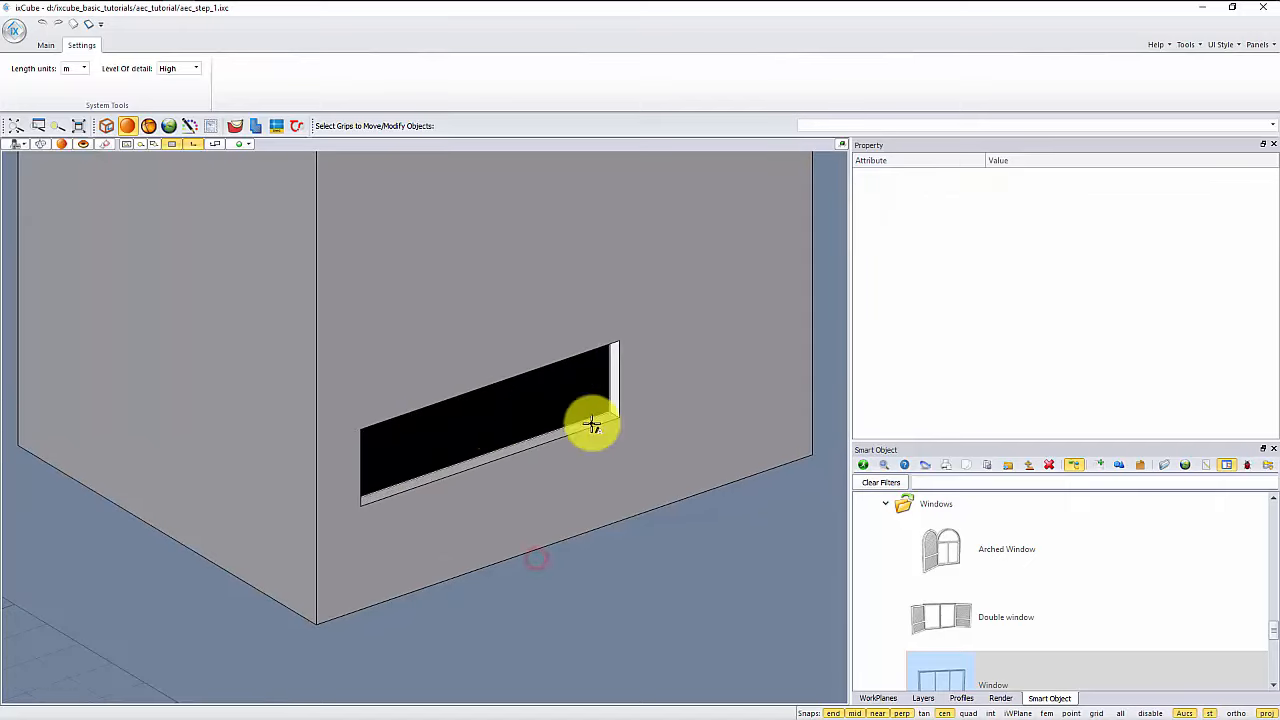
pyautogui.scroll(-3, 484, 533)
pyautogui.scroll(4, 466, 494)
pyautogui.click(464, 457)
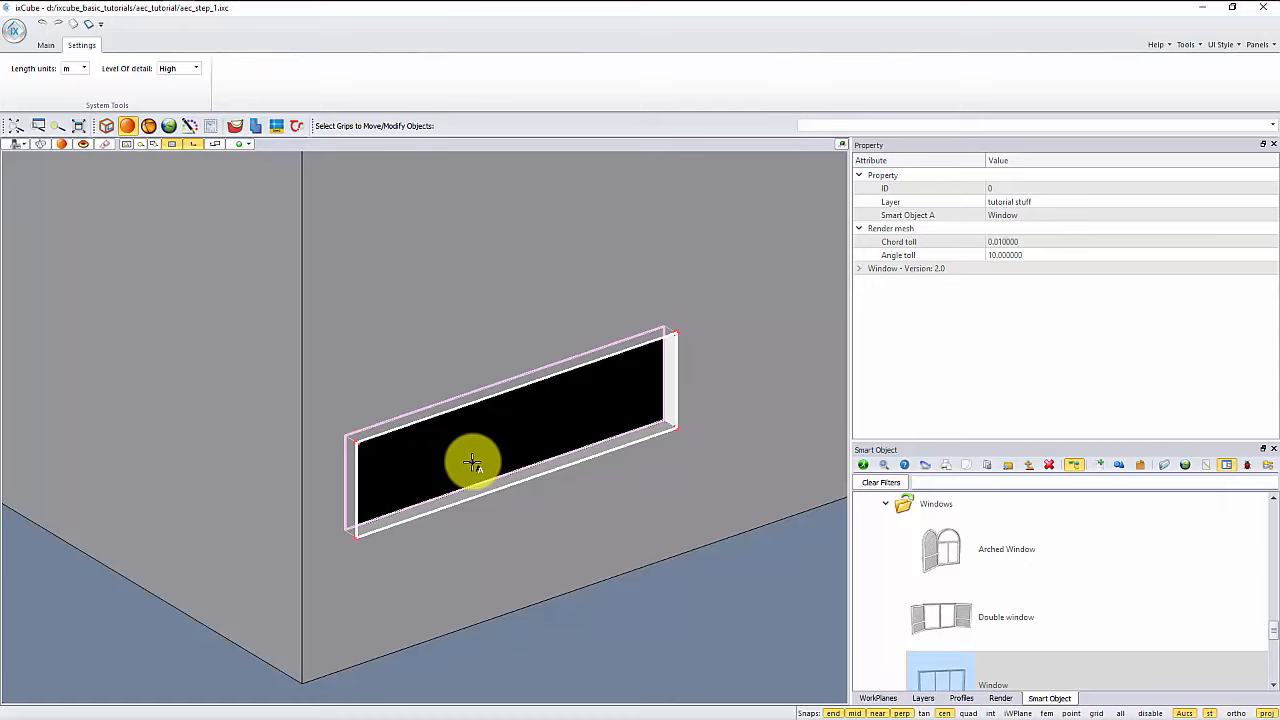
pyautogui.click(357, 538)
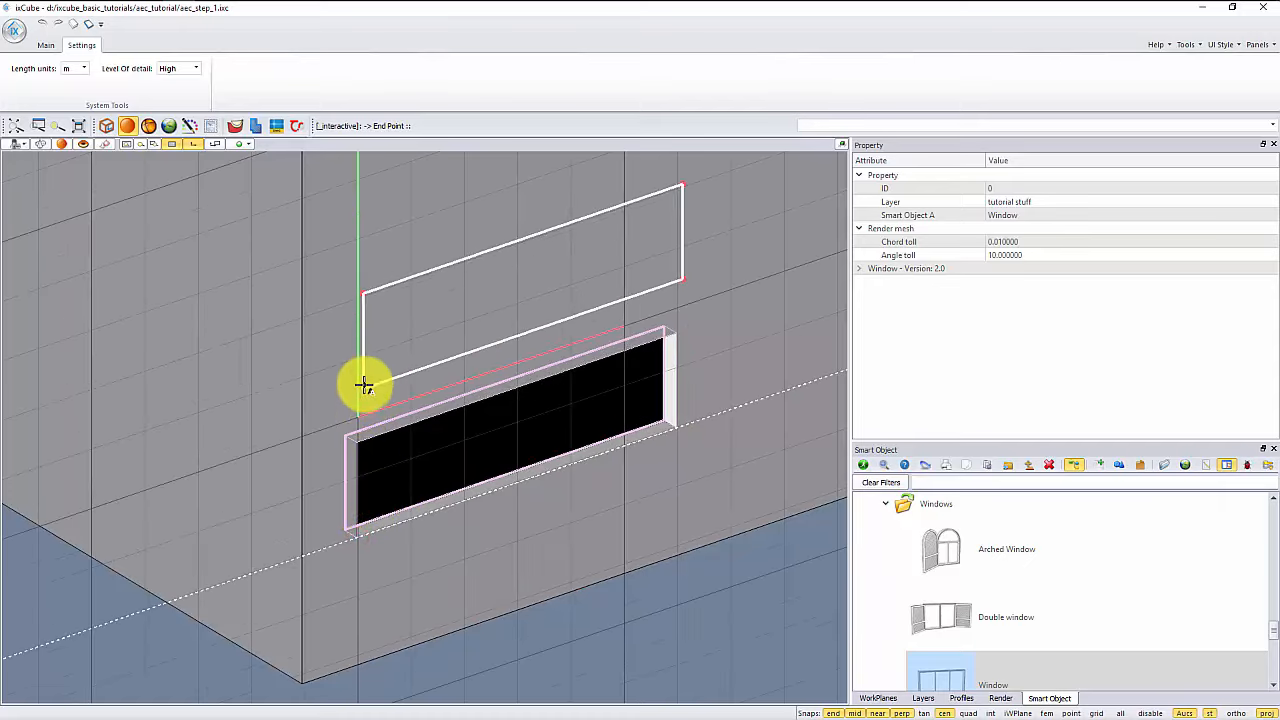
pyautogui.scroll(-3, 355, 320)
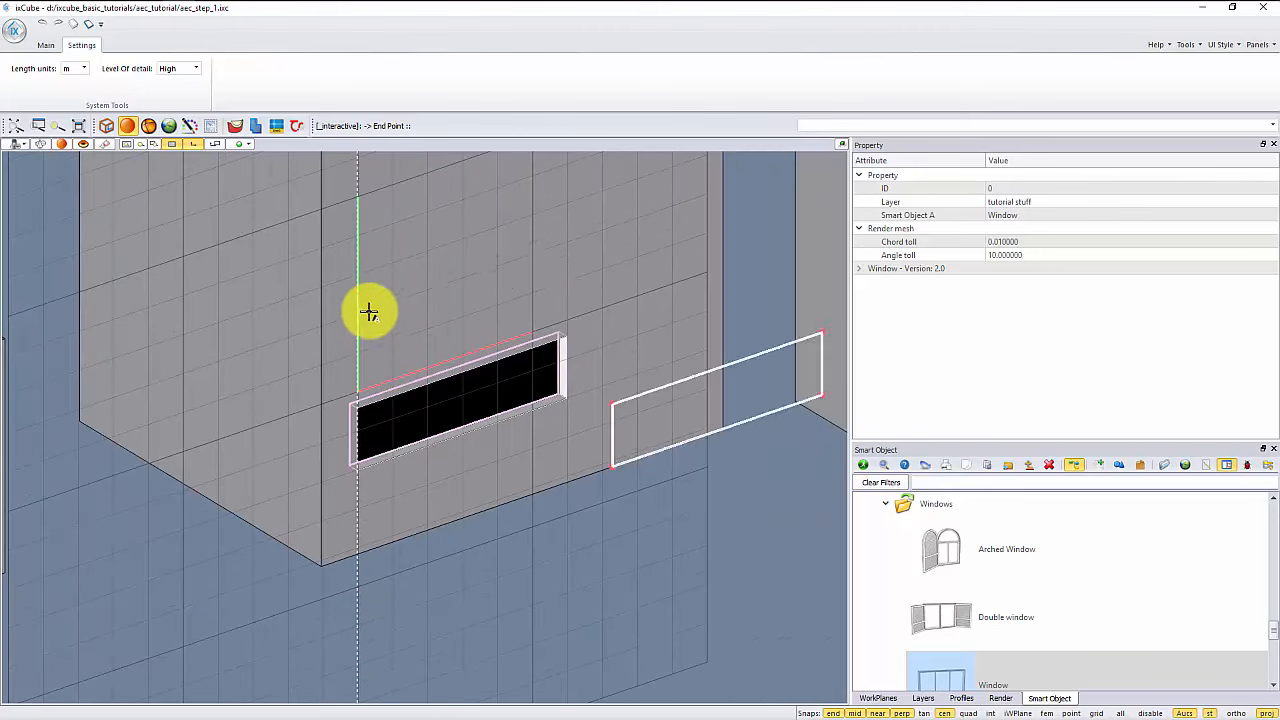
pyautogui.scroll(3, 357, 294)
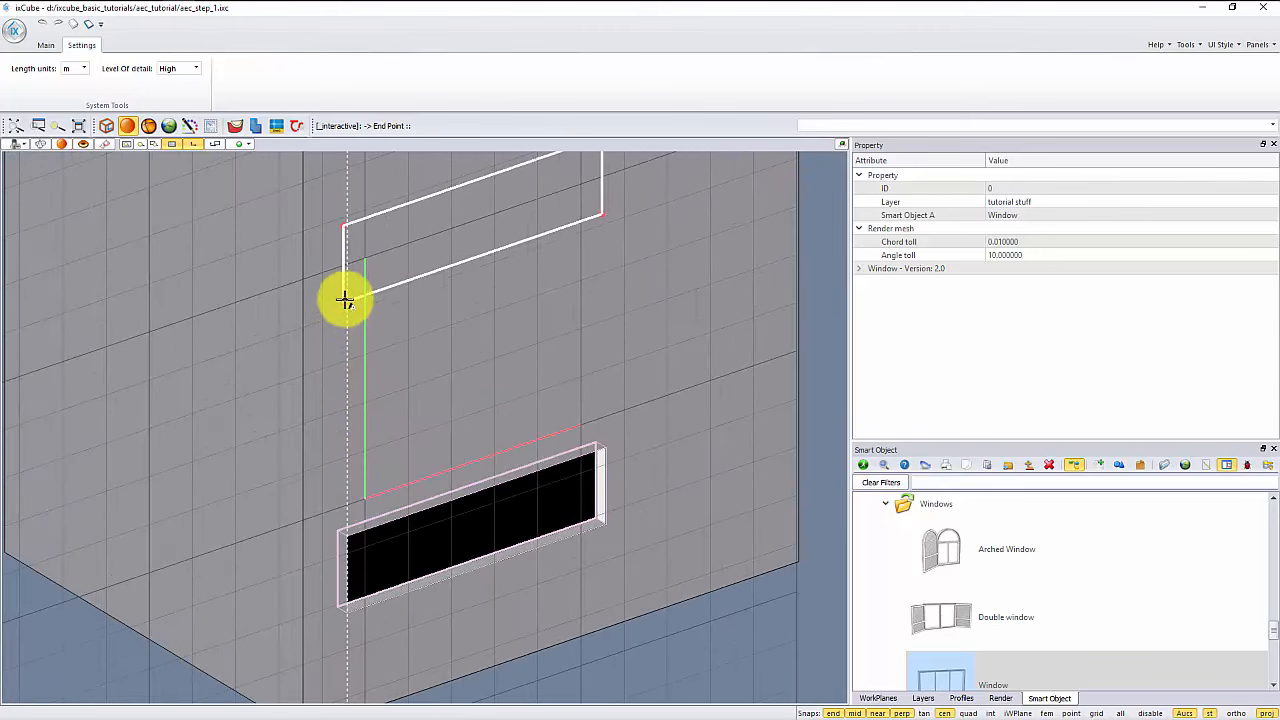
pyautogui.click(346, 293)
pyautogui.moveTo(371, 374); pyautogui.dragTo(574, 506, button='middle')
pyautogui.press('Escape')
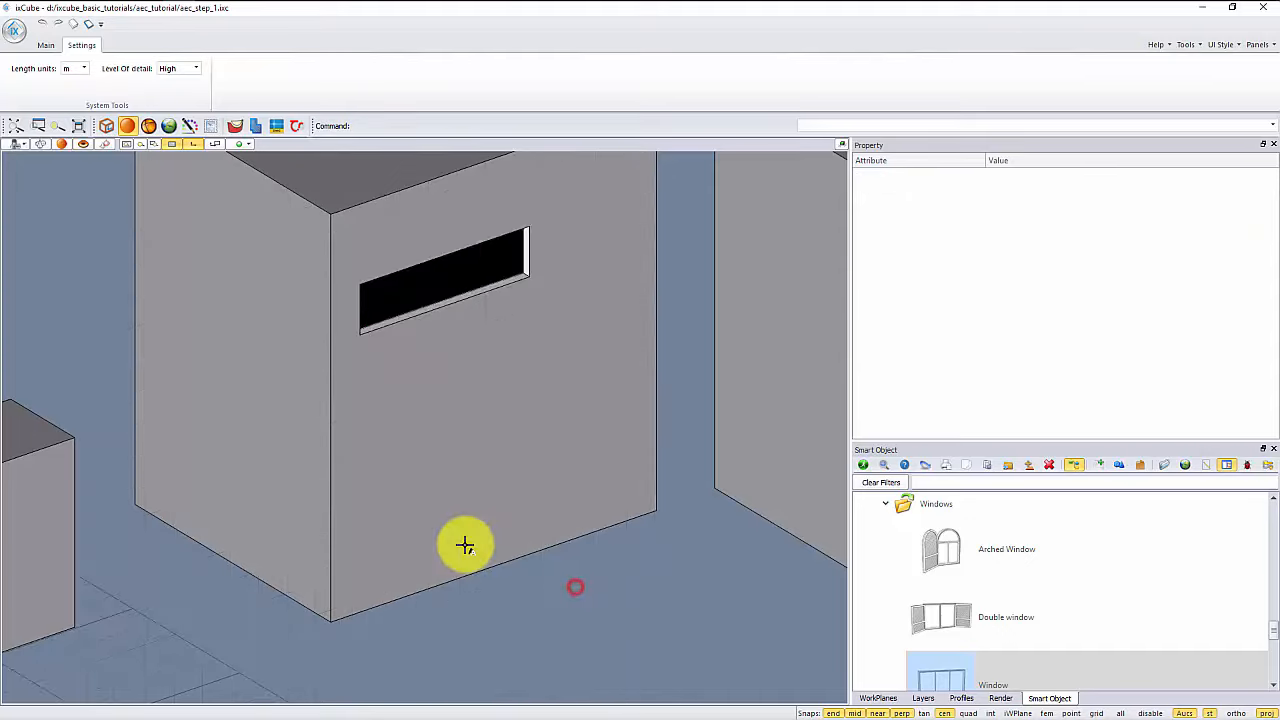
# Step: Move the window by its corner grip around the box edge onto the adjacent left-facing wall, near that wall's outer edge
pyautogui.moveTo(460, 540); pyautogui.dragTo(457, 400, button='middle')
pyautogui.scroll(3, 457, 420)
pyautogui.click(457, 434)
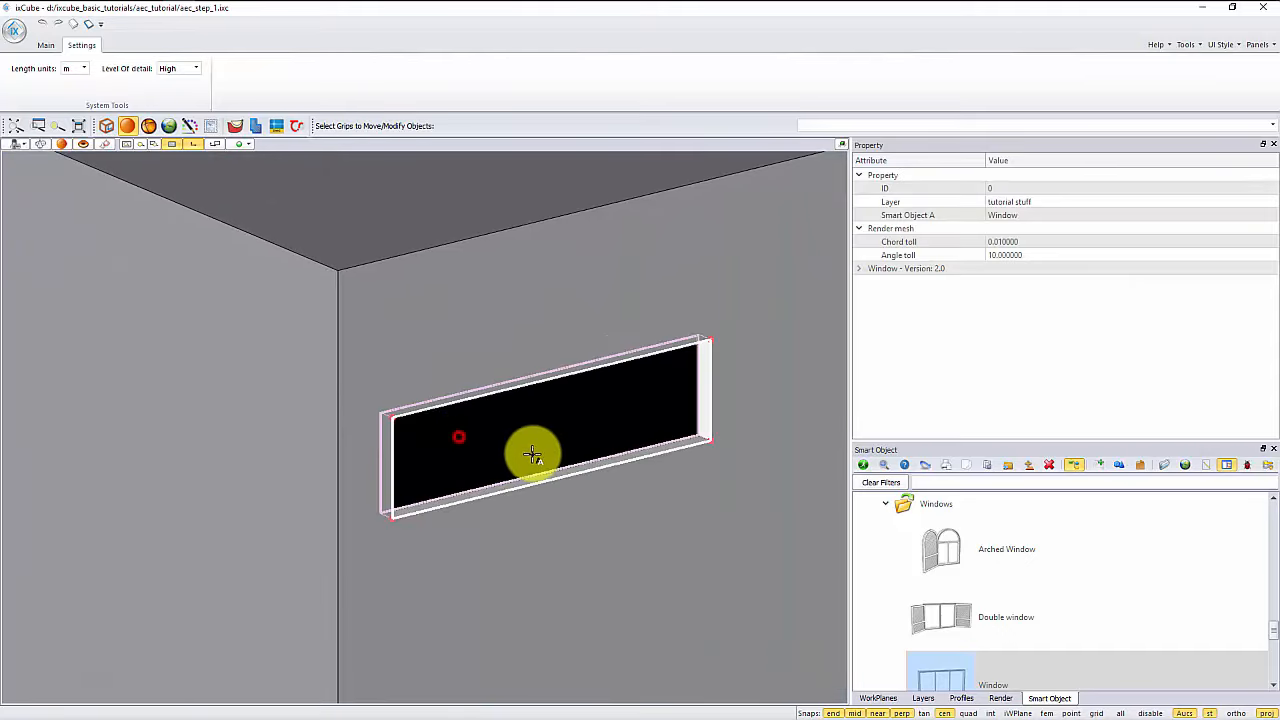
pyautogui.scroll(3, 389, 409)
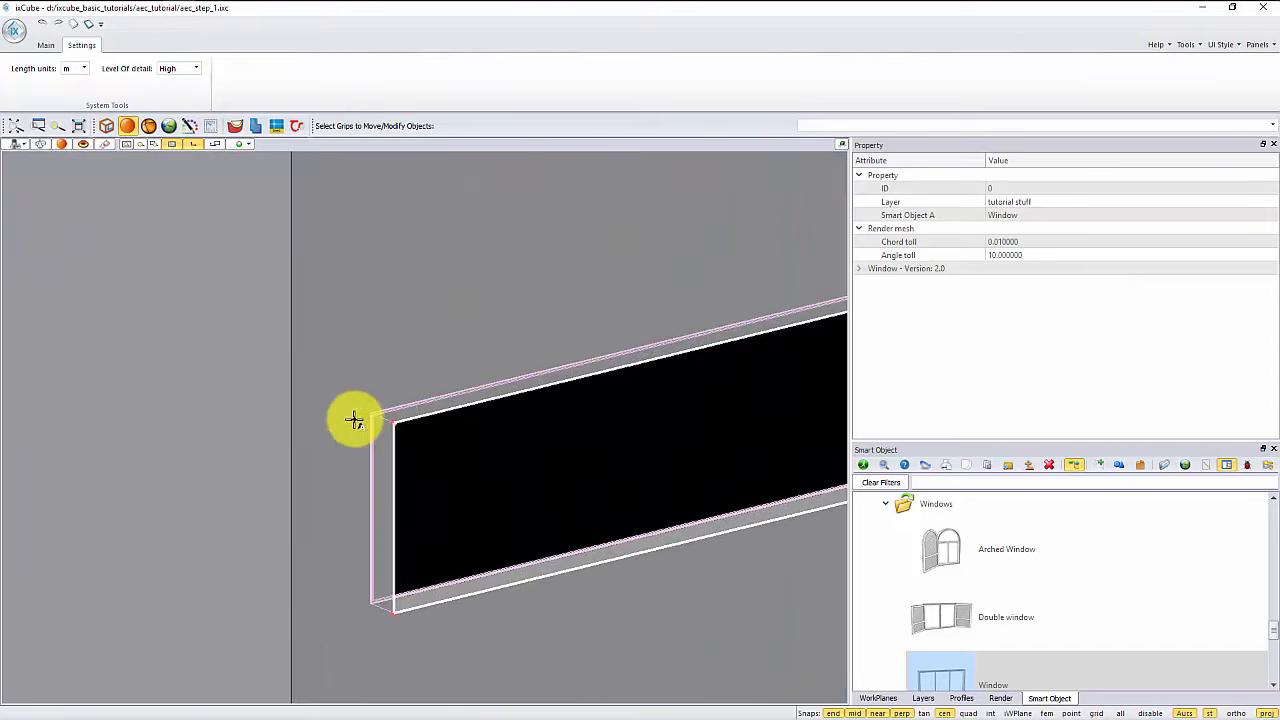
pyautogui.scroll(-2, 351, 420)
pyautogui.scroll(1, 749, 323)
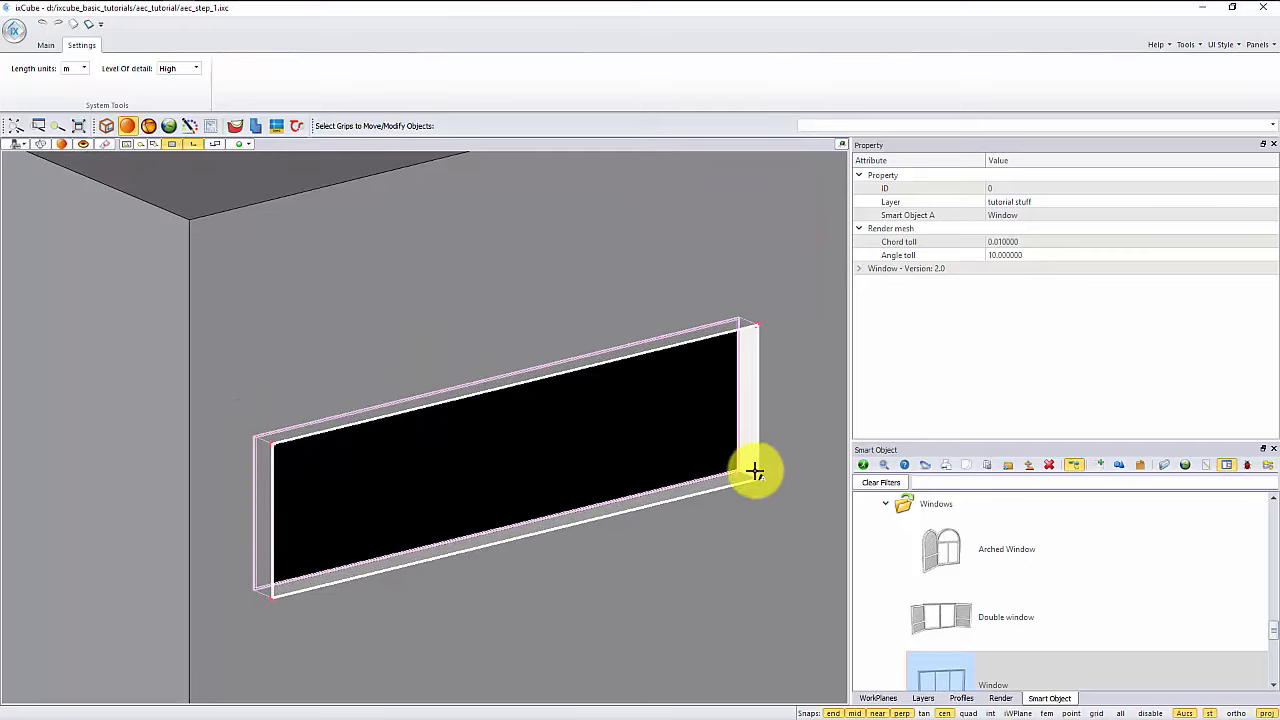
pyautogui.scroll(-1, 773, 420)
pyautogui.scroll(-3, 486, 357)
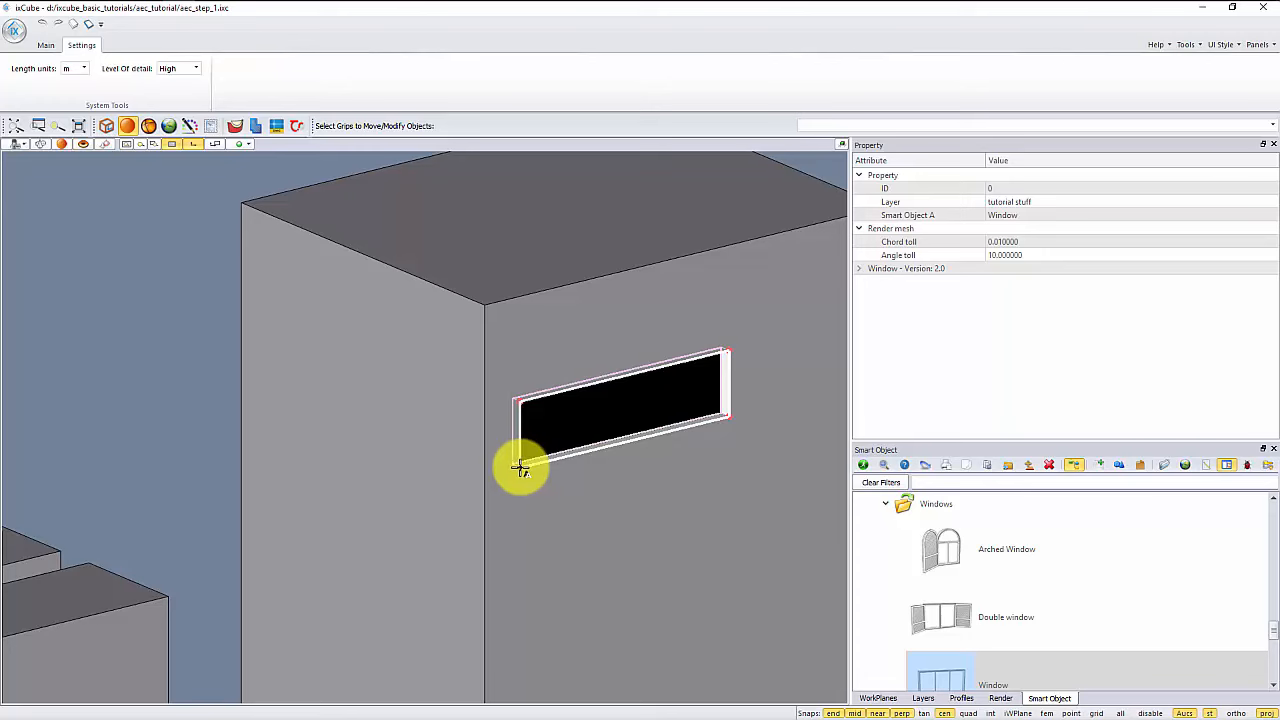
pyautogui.click(519, 467)
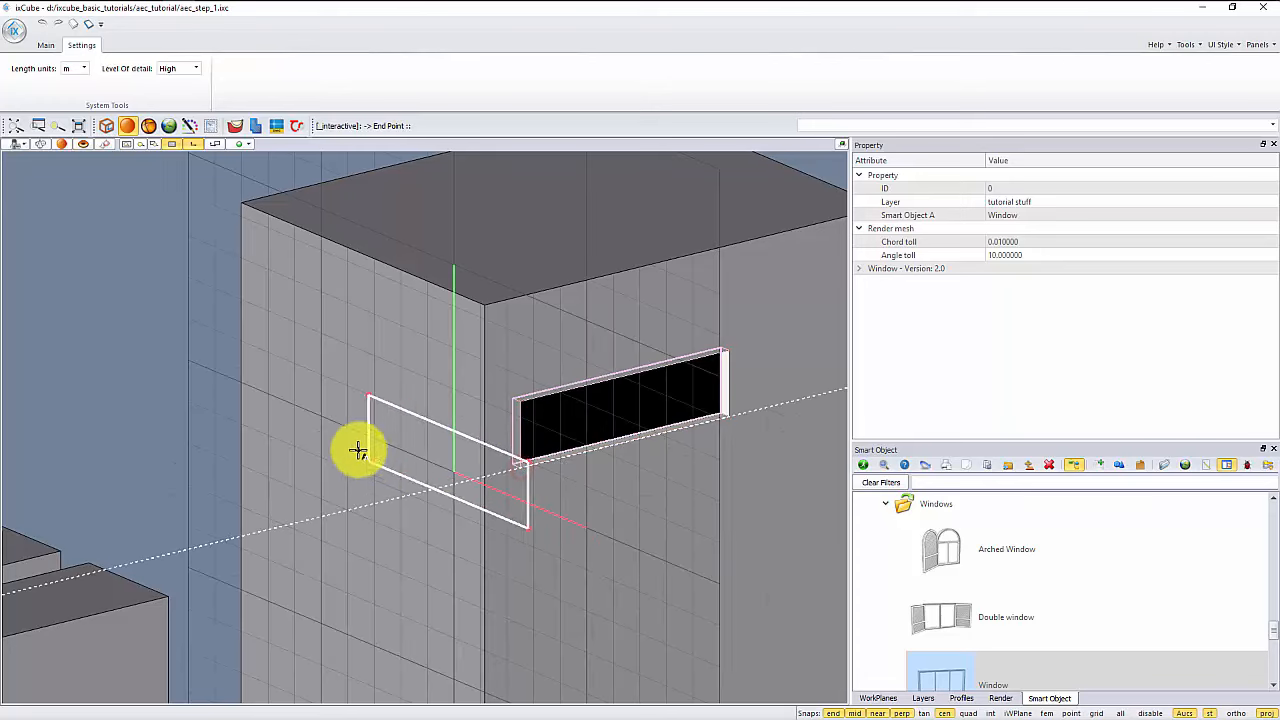
pyautogui.click(273, 390)
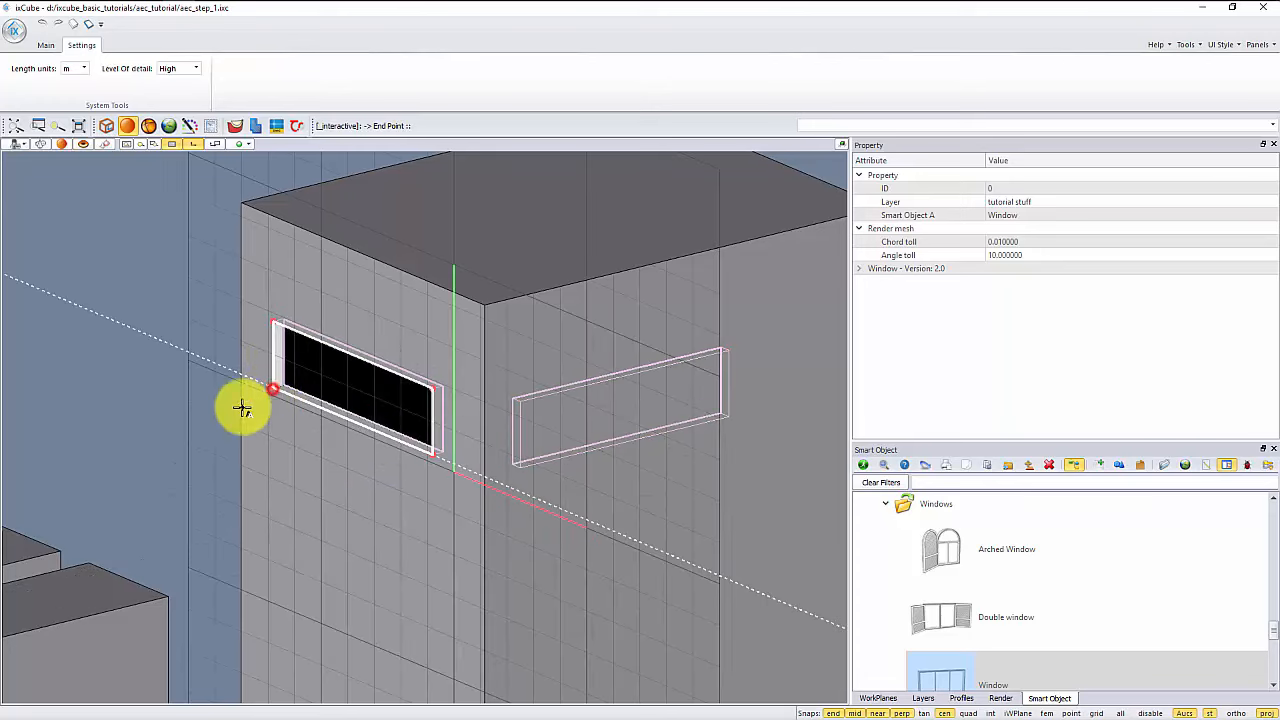
pyautogui.scroll(-3, 170, 425)
pyautogui.scroll(1, 287, 454)
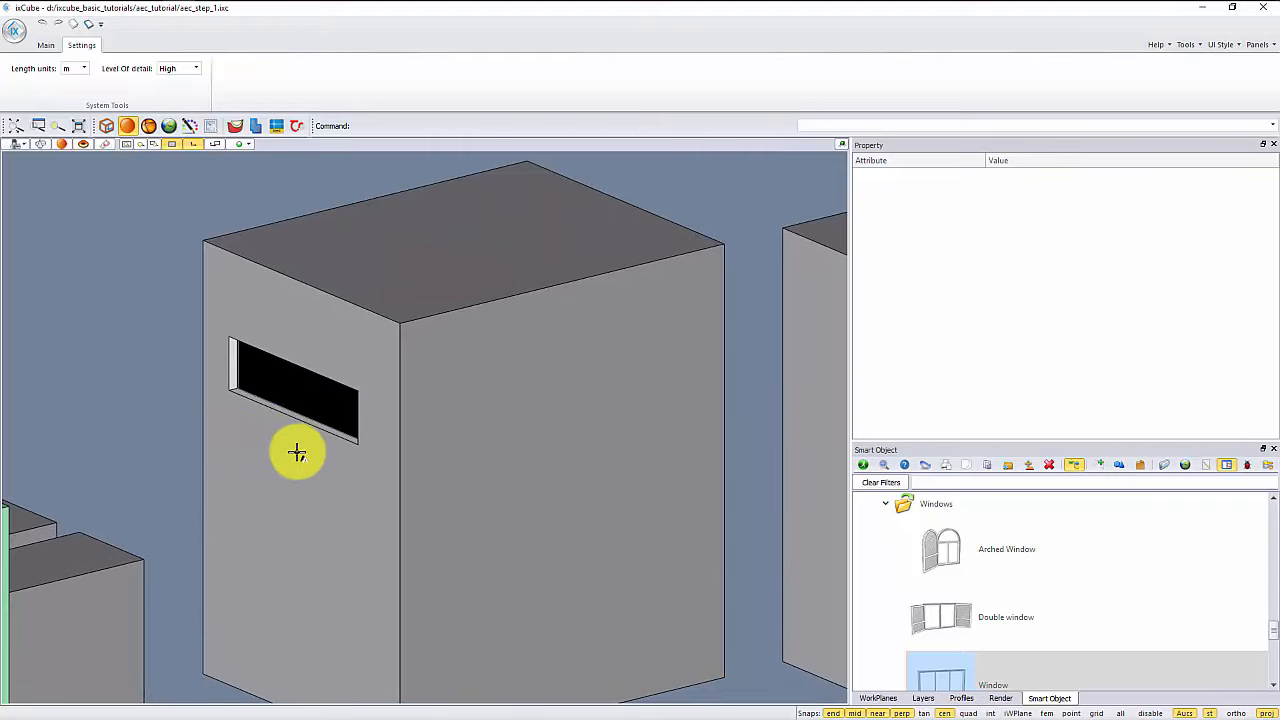
# Step: Copy the window by its lower left corner grip around the box edge onto the adjacent right-facing wall, near the shared corner
pyautogui.click(337, 406)
pyautogui.scroll(2, 240, 402)
pyautogui.scroll(-1, 238, 402)
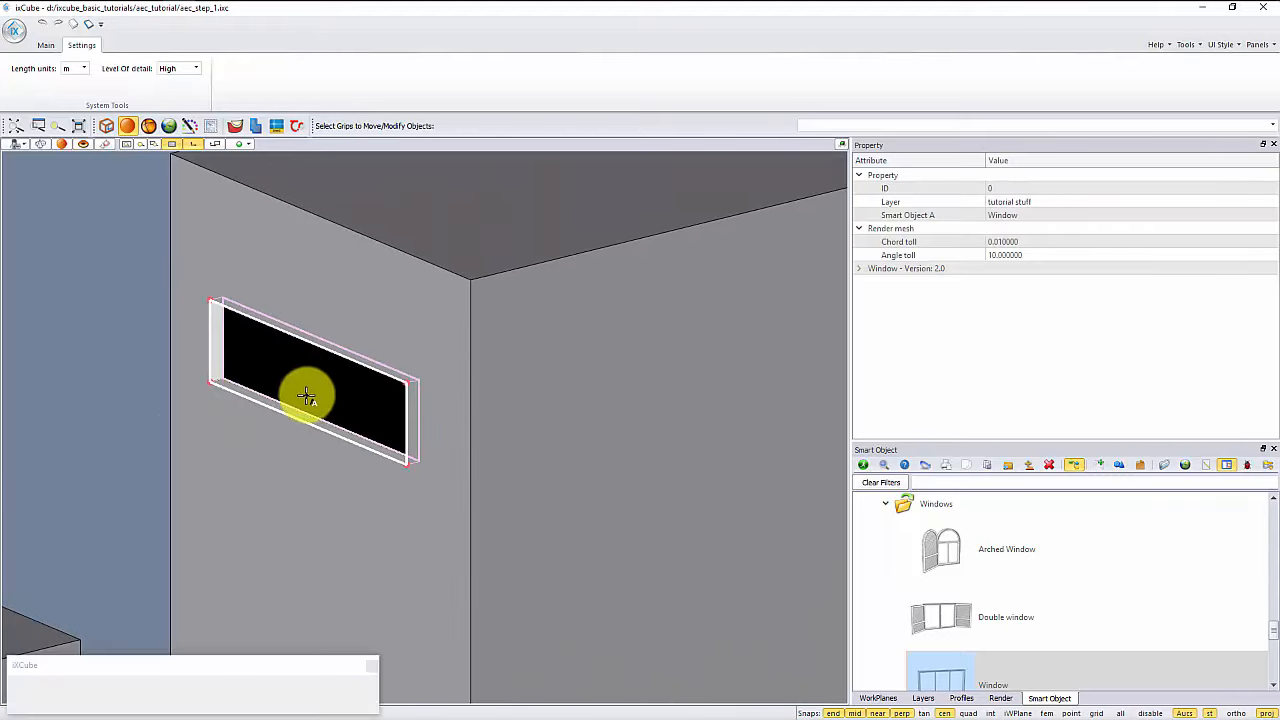
pyautogui.click(210, 383)
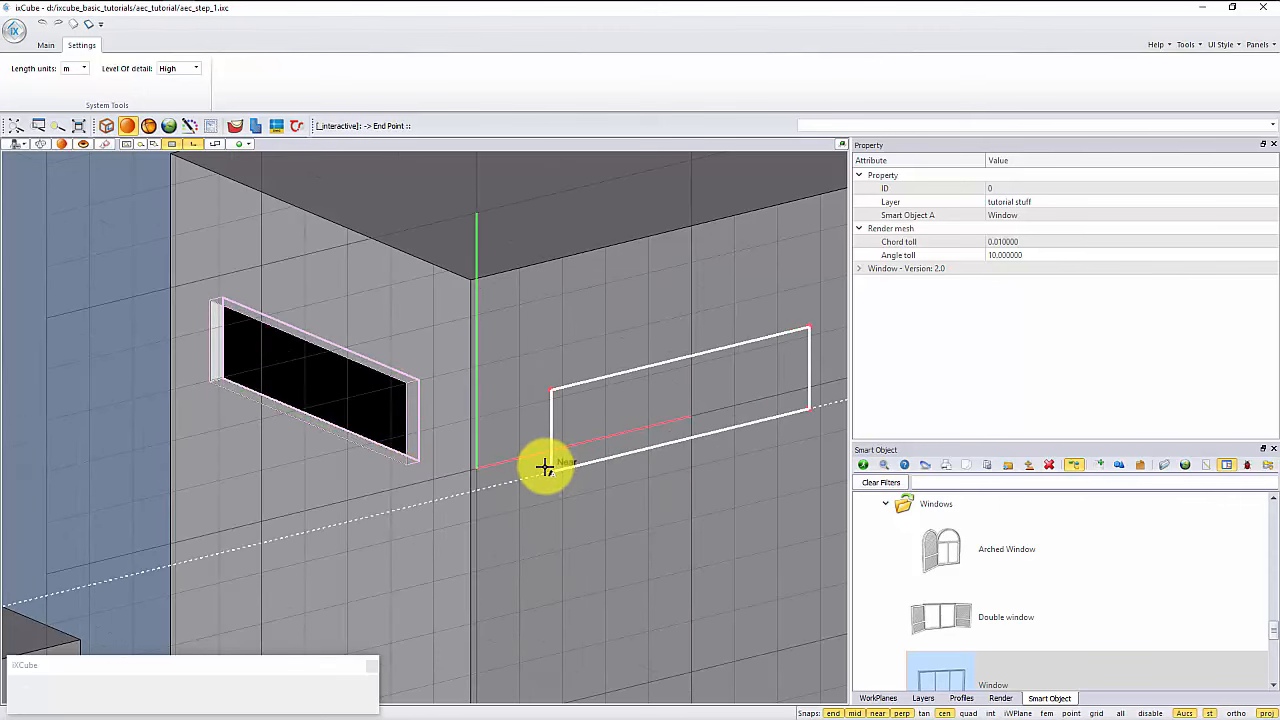
pyautogui.scroll(3, 509, 480)
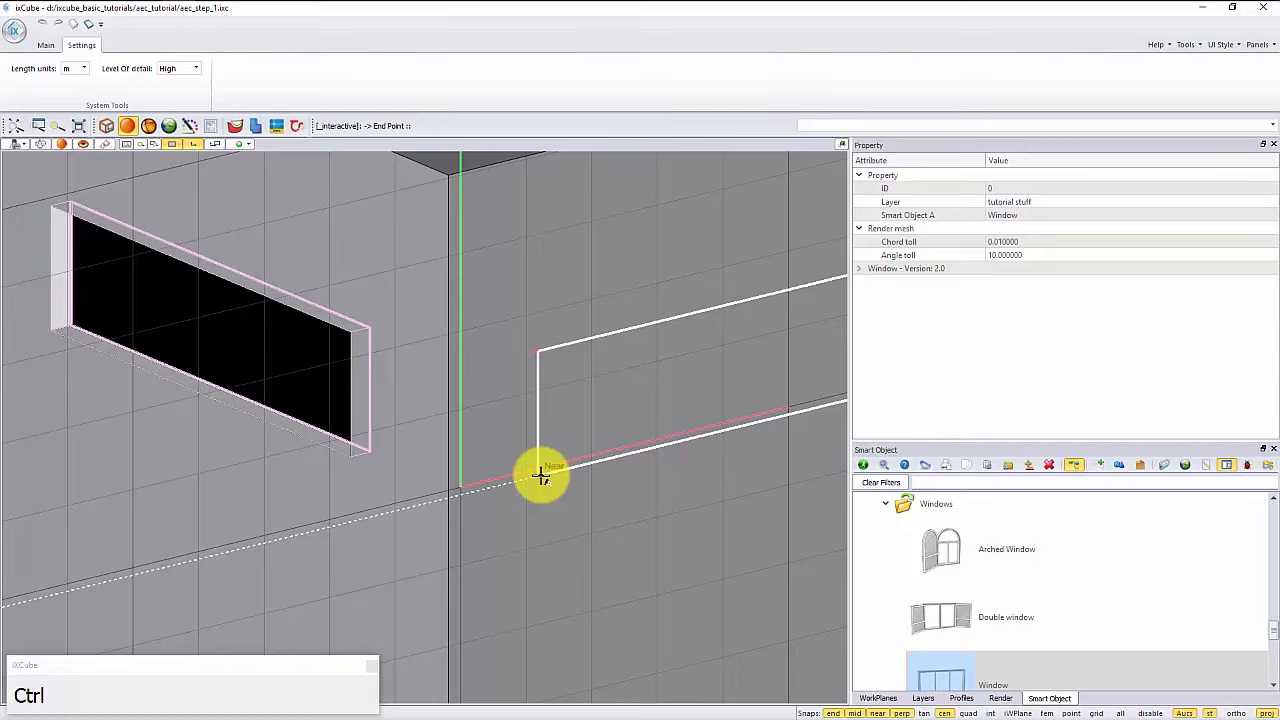
pyautogui.click(540, 476)
pyautogui.scroll(-5, 457, 420)
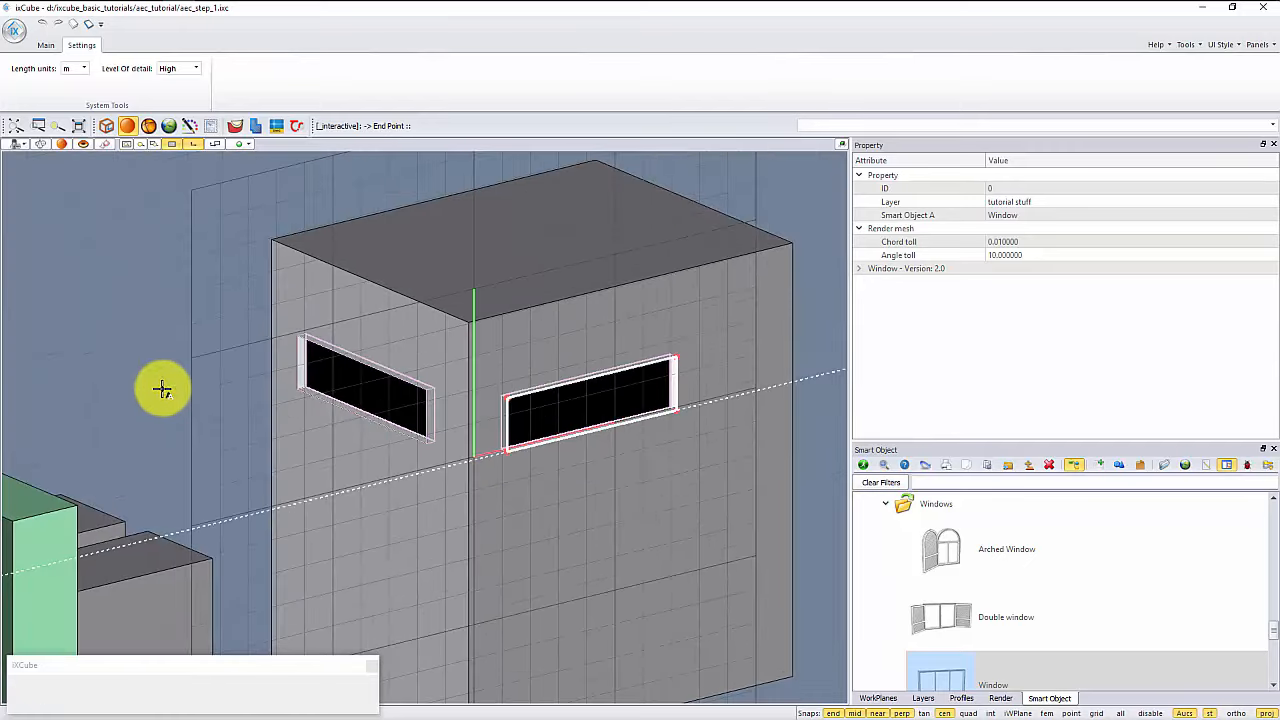
pyautogui.click(160, 382)
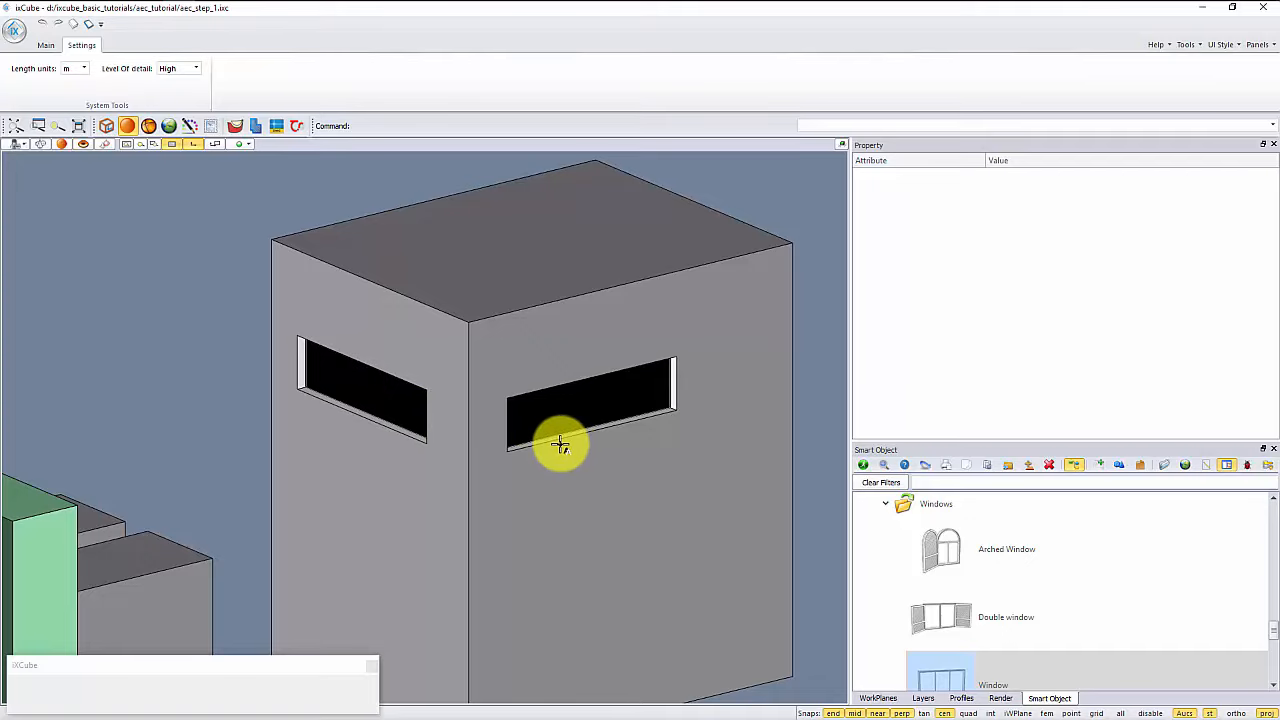
# Step: Copy the right-facing wall's window straight down by its lower left corner grip to form a vertical column of four windows
pyautogui.keyDown('shift'); pyautogui.moveTo(560, 445); pyautogui.dragTo(523, 340, button='right'); pyautogui.keyUp('shift')
pyautogui.click(510, 305)
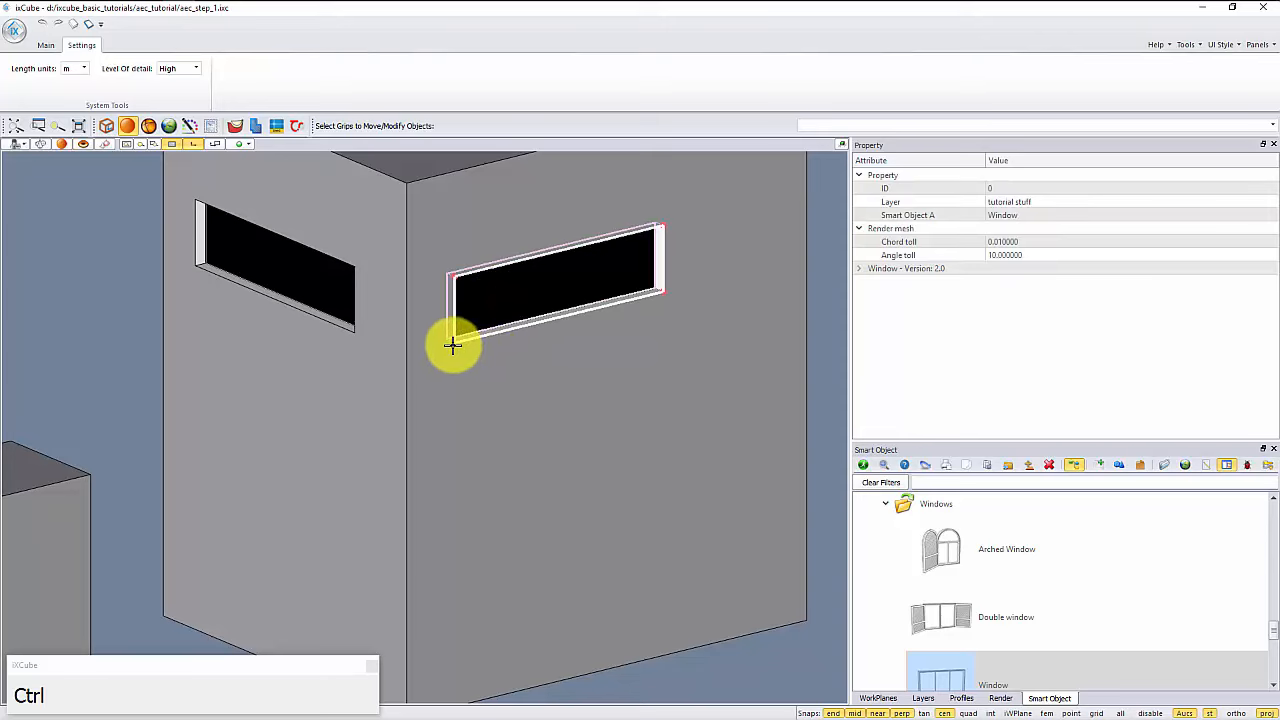
pyautogui.keyDown('ctrl'); pyautogui.moveTo(454, 346); pyautogui.dragTo(452, 421); pyautogui.keyUp('ctrl')
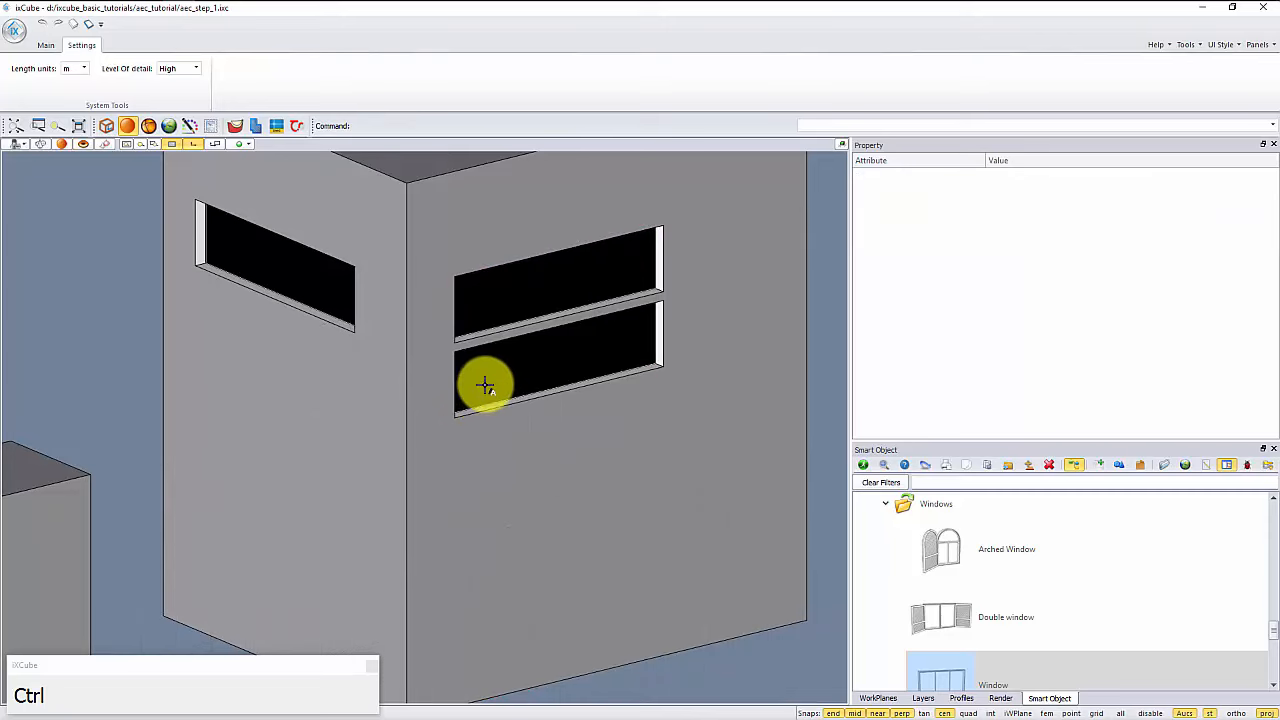
pyautogui.click(485, 382)
pyautogui.keyDown('ctrl'); pyautogui.moveTo(454, 420); pyautogui.dragTo(451, 577); pyautogui.keyUp('ctrl')
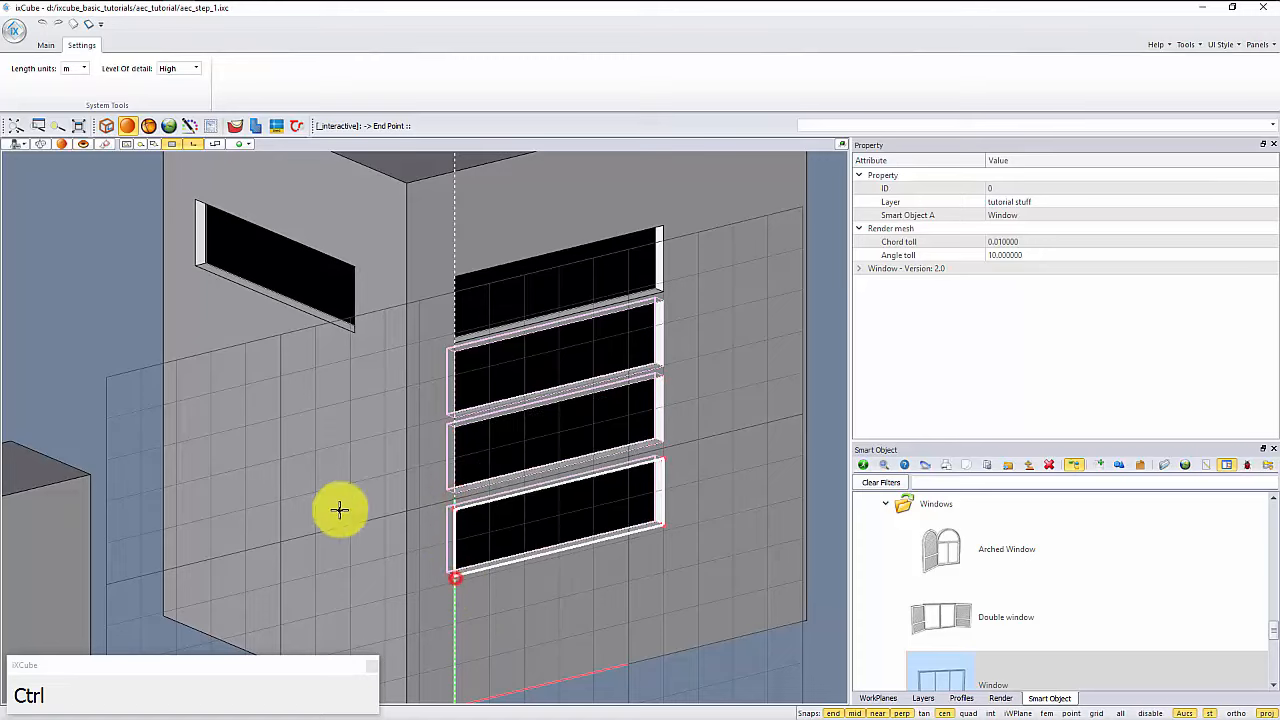
pyautogui.click(106, 351)
# Step: Examine the geometry and outer frame parameters of the top window in the column, and deselect it
pyautogui.scroll(-2, 507, 446)
pyautogui.keyDown('shift'); pyautogui.moveTo(471, 415); pyautogui.dragTo(423, 334, button='right'); pyautogui.keyUp('shift')
pyautogui.scroll(2, 500, 330)
pyautogui.click(508, 343)
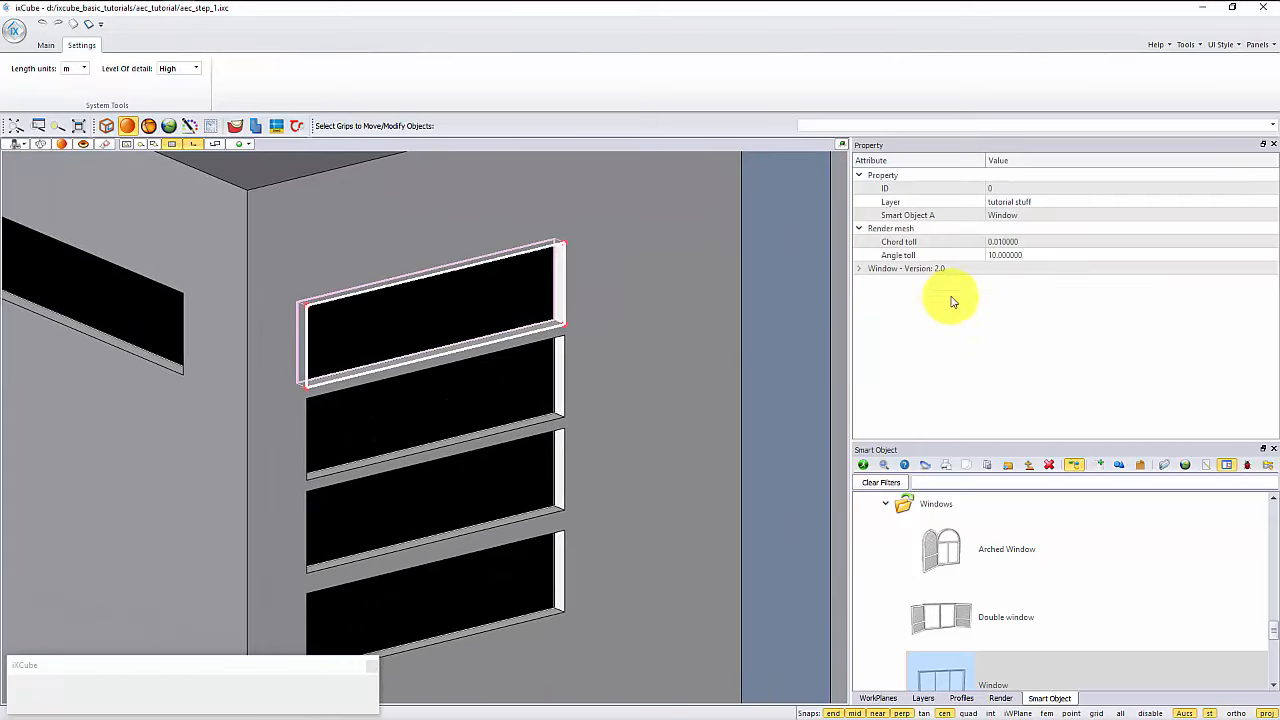
pyautogui.click(860, 271)
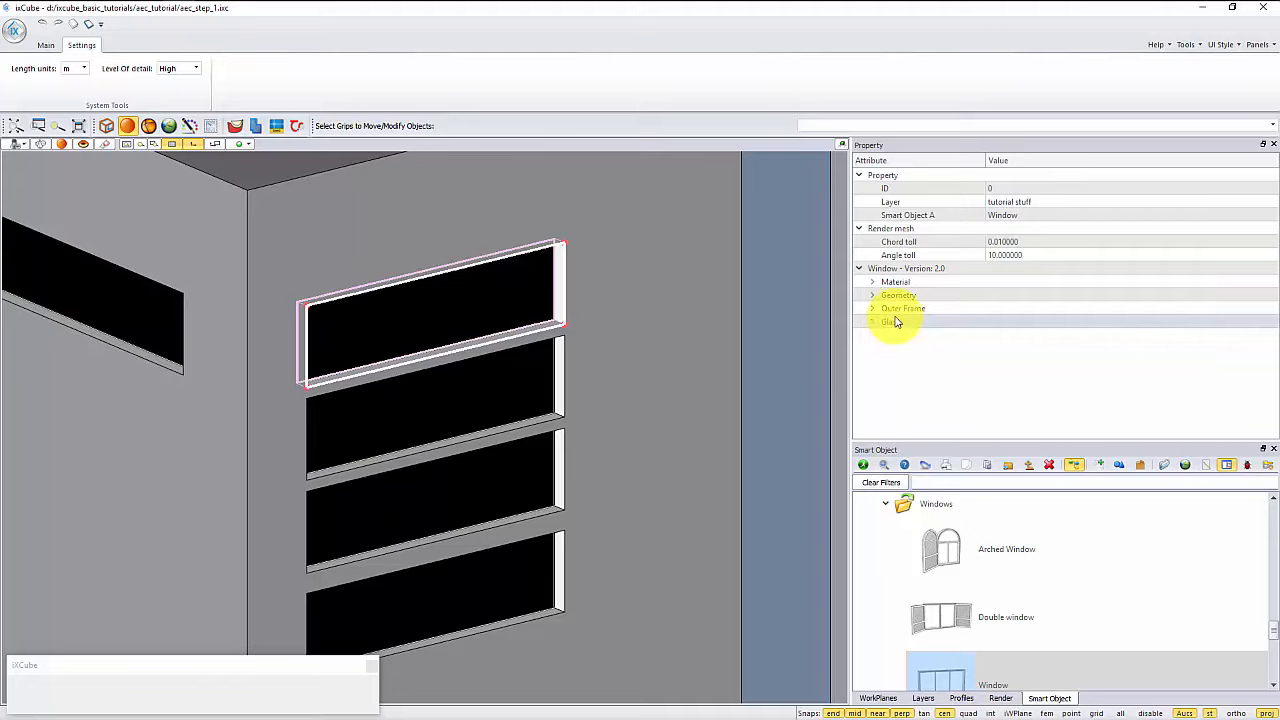
pyautogui.click(891, 296)
pyautogui.click(872, 295)
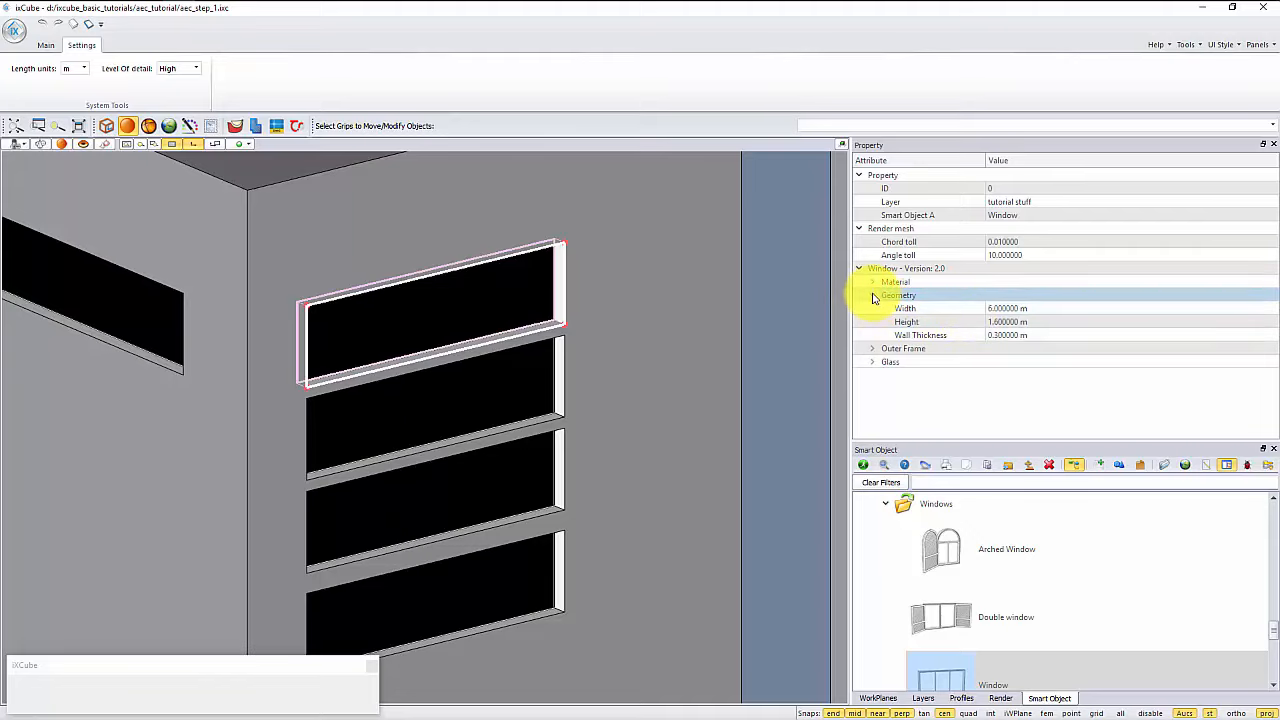
pyautogui.click(872, 295)
pyautogui.click(872, 309)
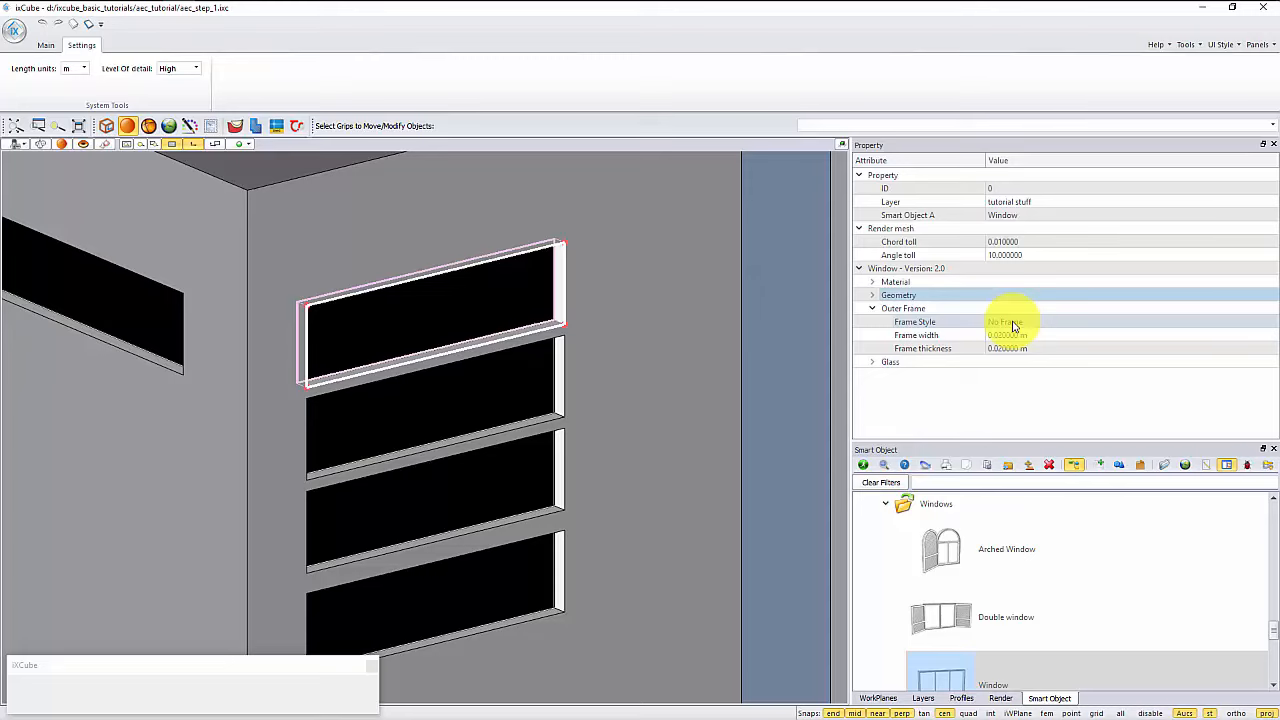
pyautogui.click(791, 321)
pyautogui.scroll(2, 560, 250)
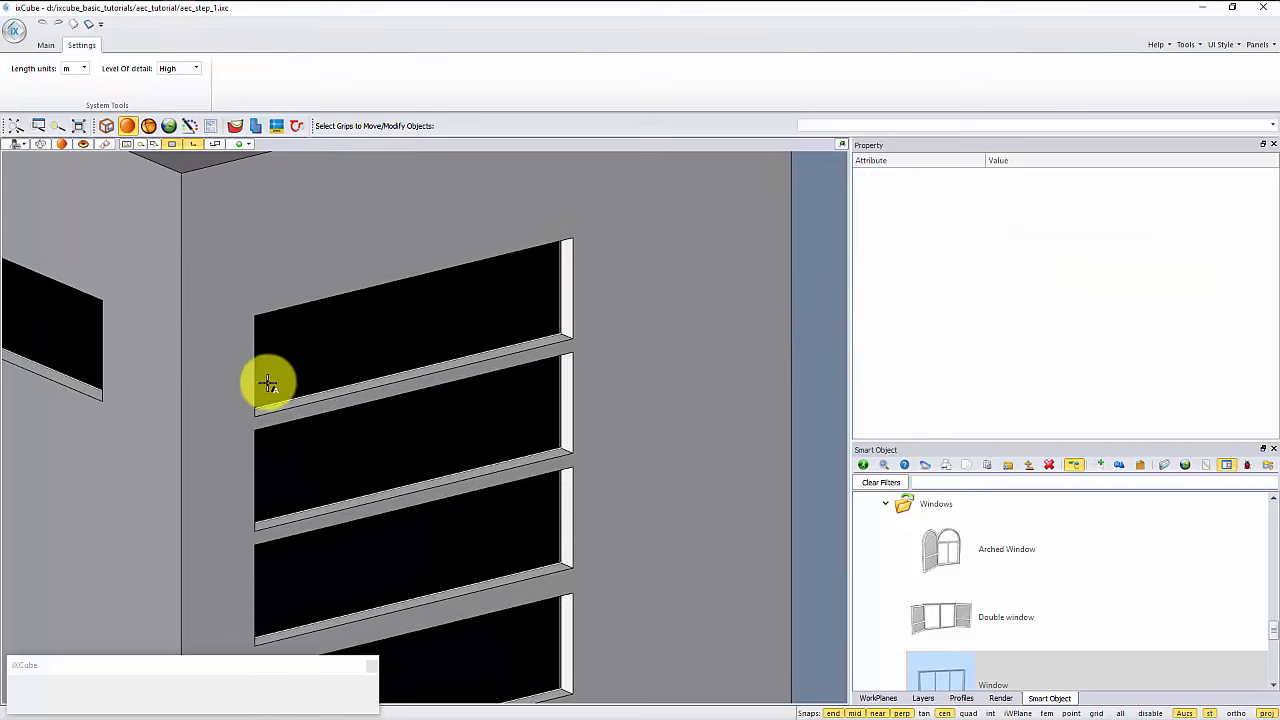
# Step: Give the top window an outer frame with the All sides style and a frame width of 0.1 m
pyautogui.click(445, 325)
pyautogui.click(885, 268)
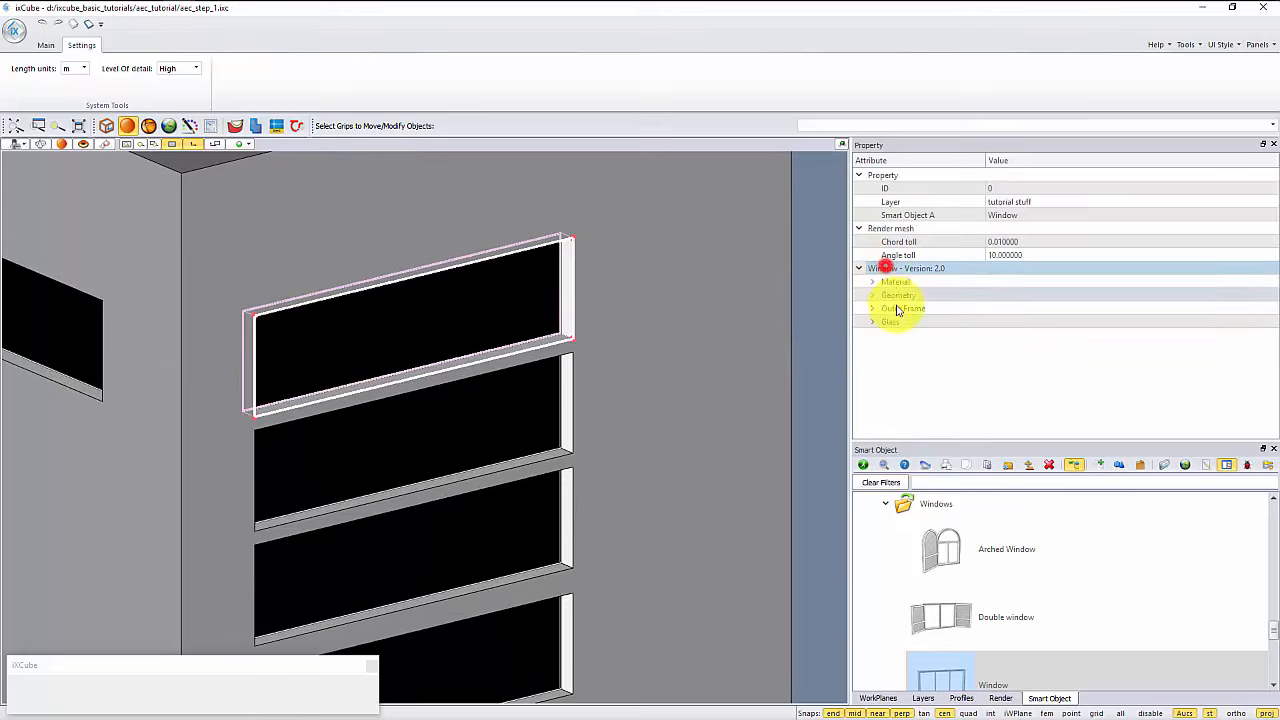
pyautogui.doubleClick(895, 309)
pyautogui.click(1012, 321)
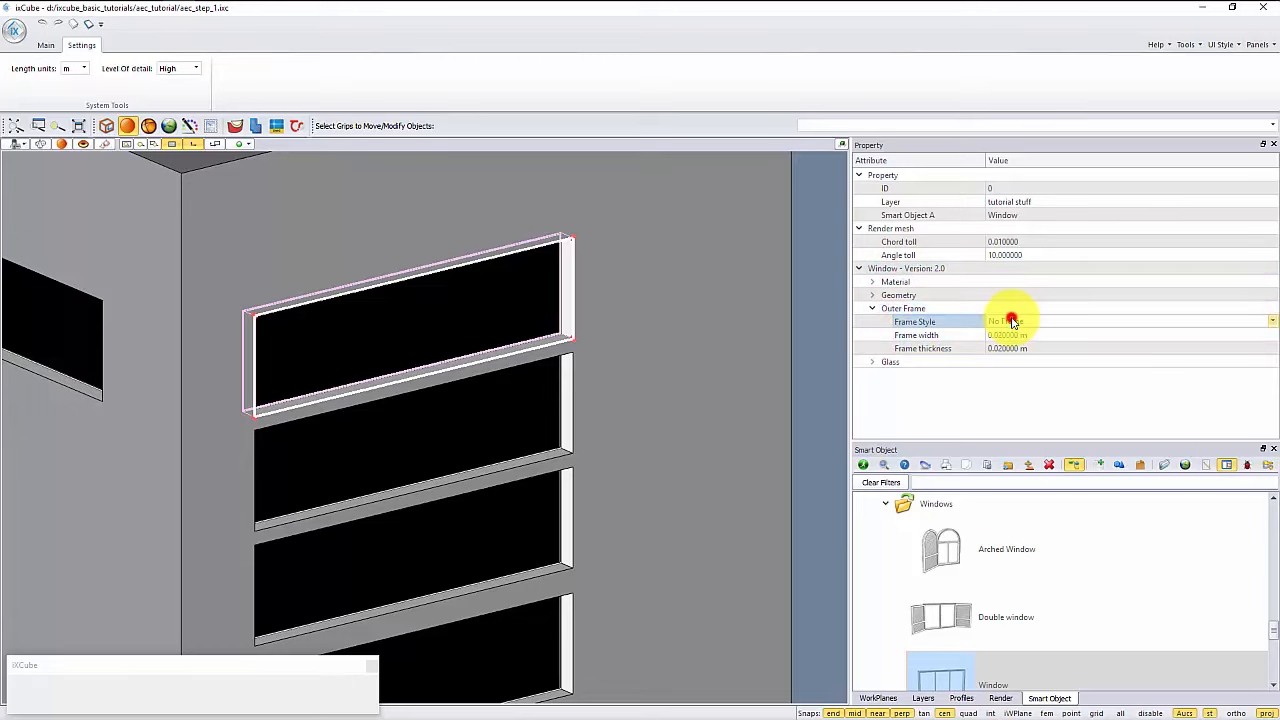
pyautogui.click(1012, 321)
pyautogui.click(1016, 352)
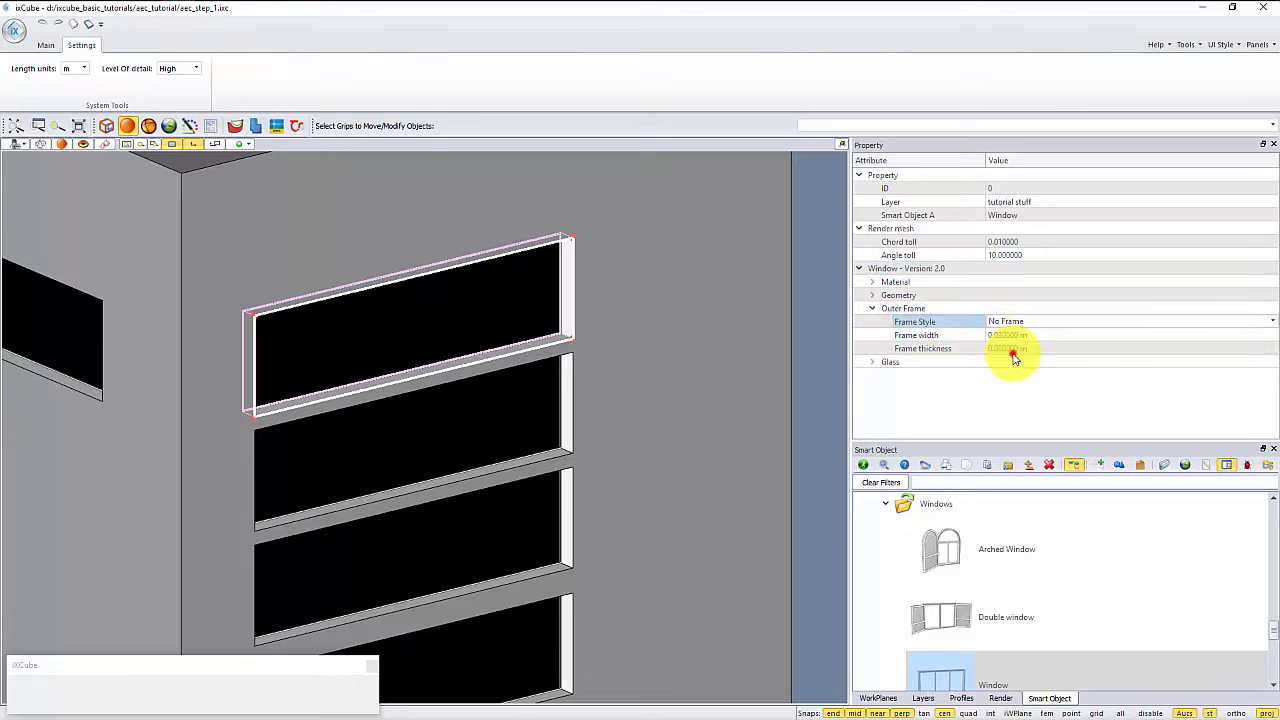
pyautogui.click(930, 338)
pyautogui.click(1028, 338)
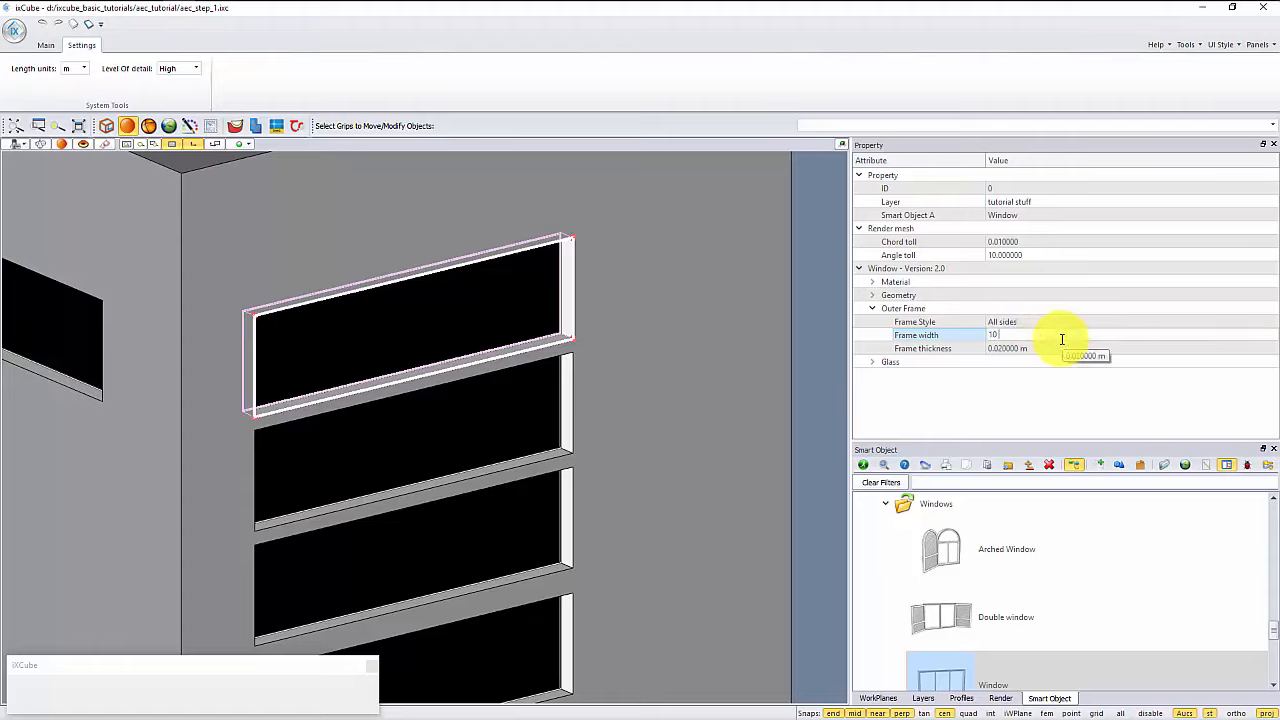
pyautogui.click(1043, 348)
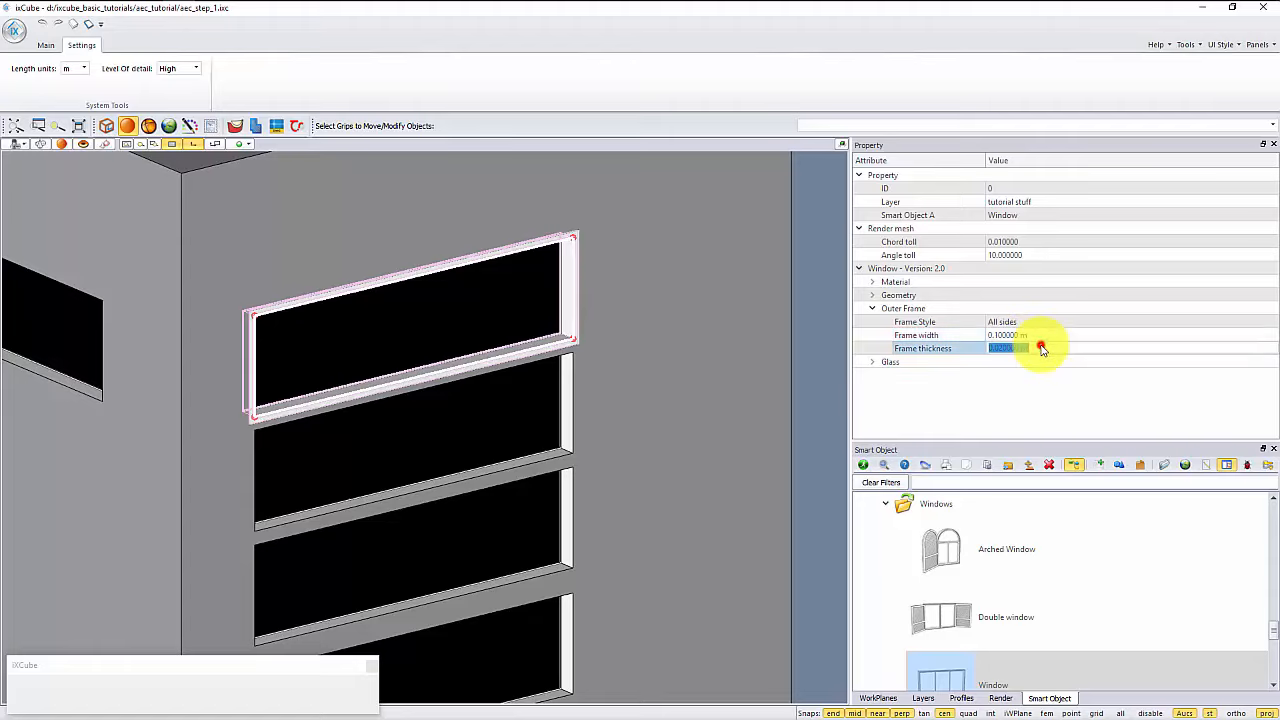
pyautogui.click(825, 348)
# Step: Inspect the corners of the top window's outer frame at close range
pyautogui.scroll(3, 568, 248)
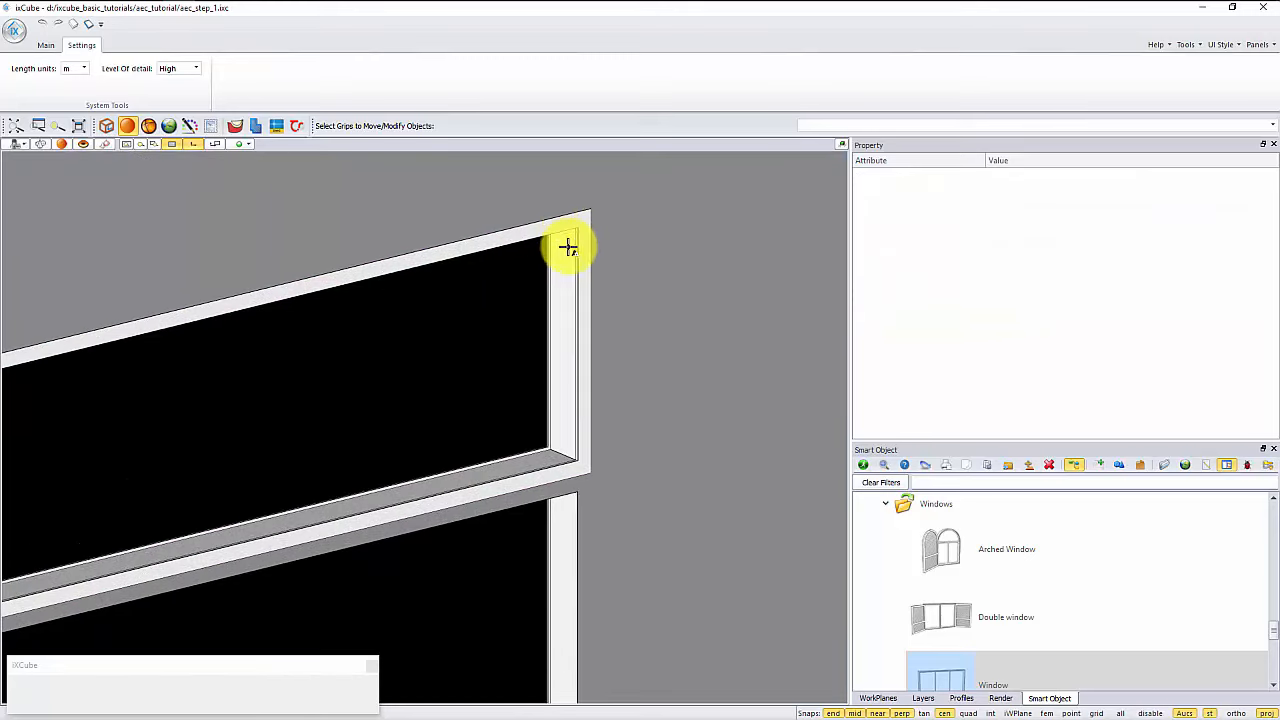
pyautogui.scroll(-4, 665, 366)
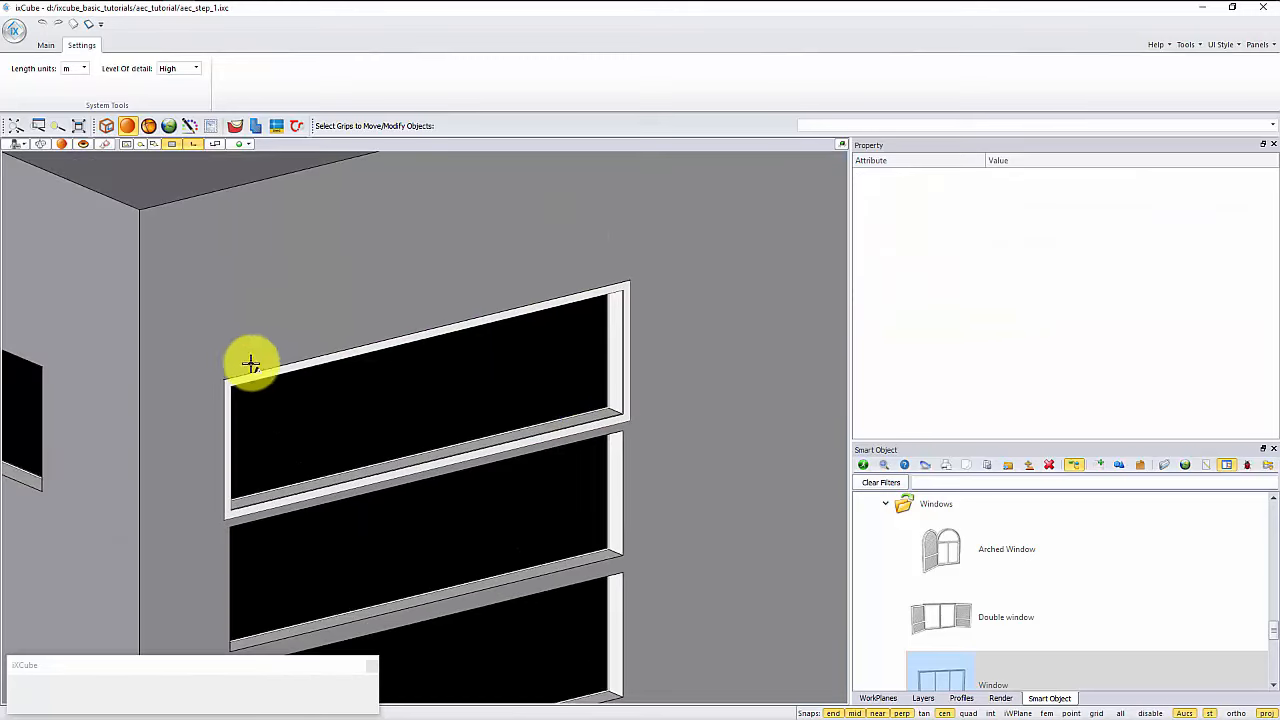
pyautogui.scroll(3, 228, 470)
pyautogui.scroll(1, 194, 420)
pyautogui.scroll(-2, 400, 320)
pyautogui.scroll(-2, 309, 303)
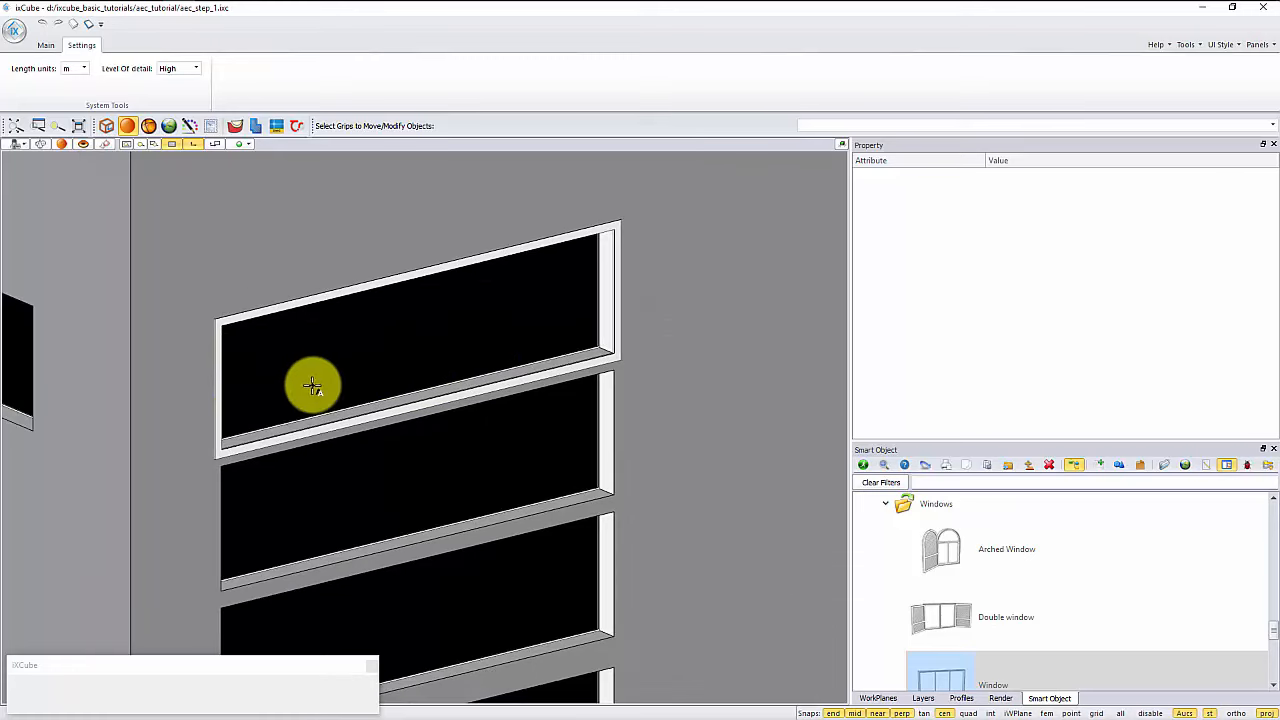
# Step: Divide the top window's glass into 2 horizontal and 4 vertical panels using the panel A parameters
pyautogui.click(481, 333)
pyautogui.click(858, 268)
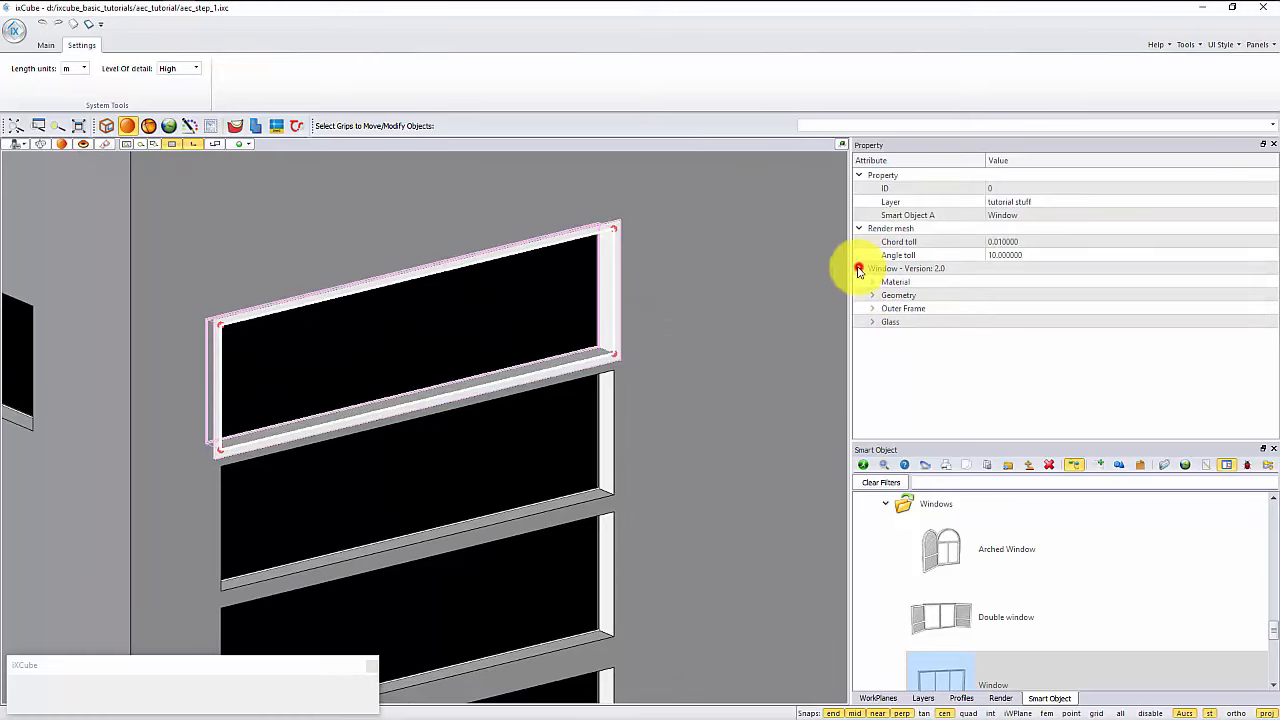
pyautogui.click(874, 323)
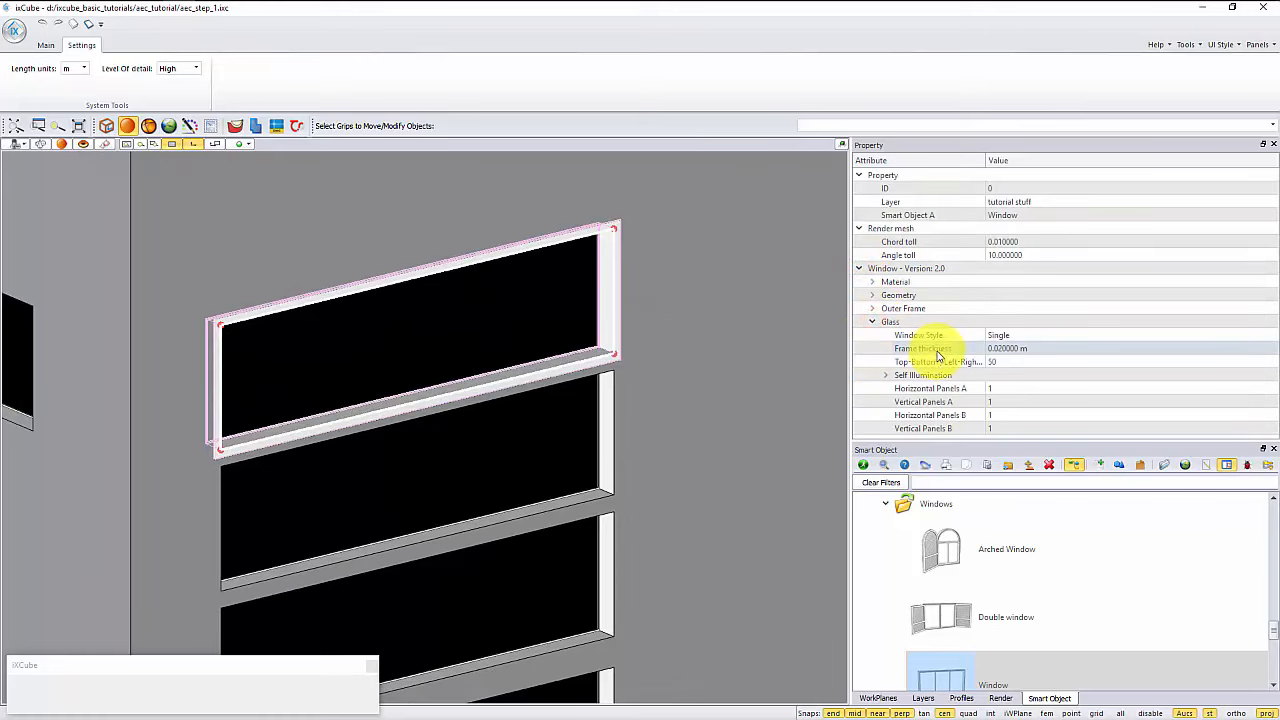
pyautogui.click(900, 388)
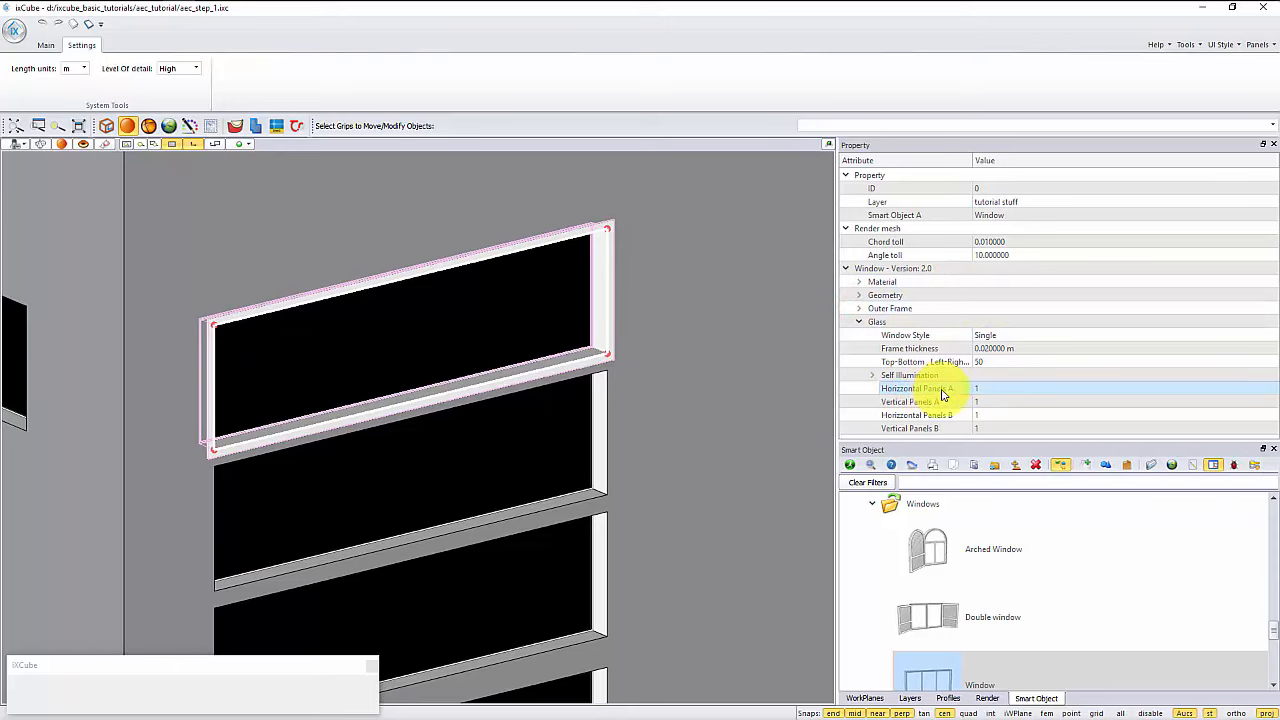
pyautogui.click(983, 389)
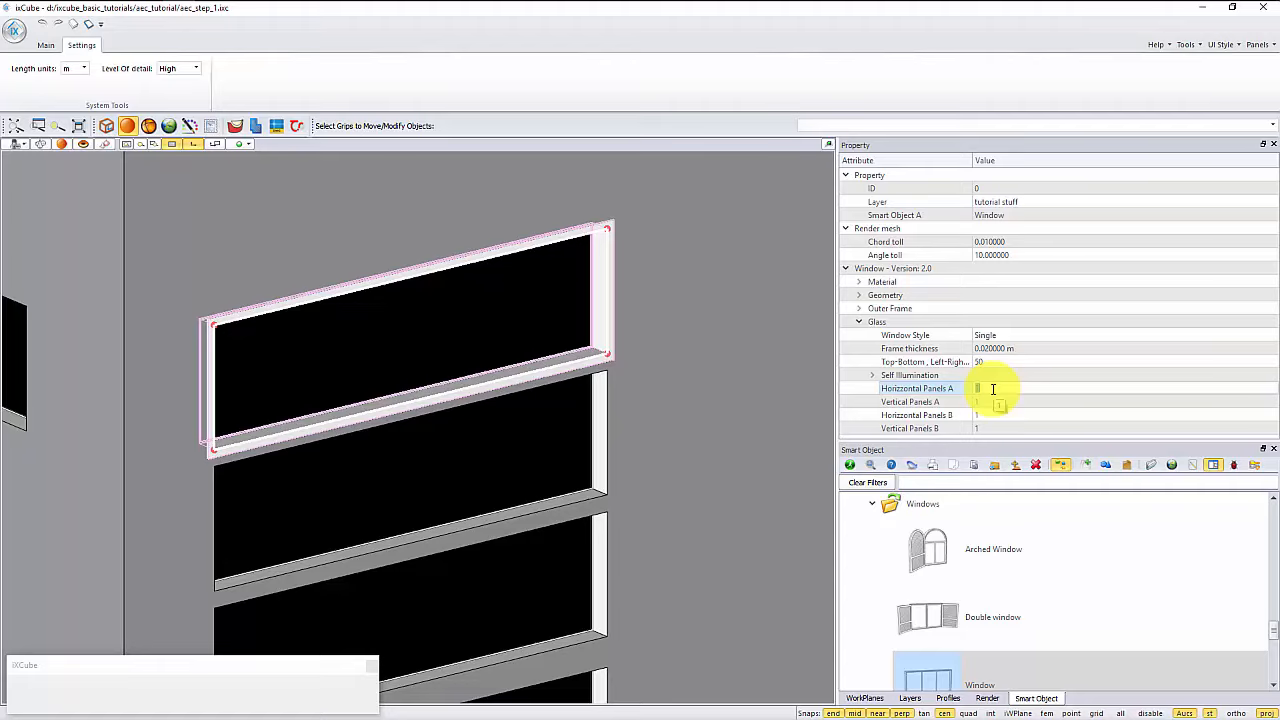
pyautogui.write('2')
pyautogui.click(988, 401)
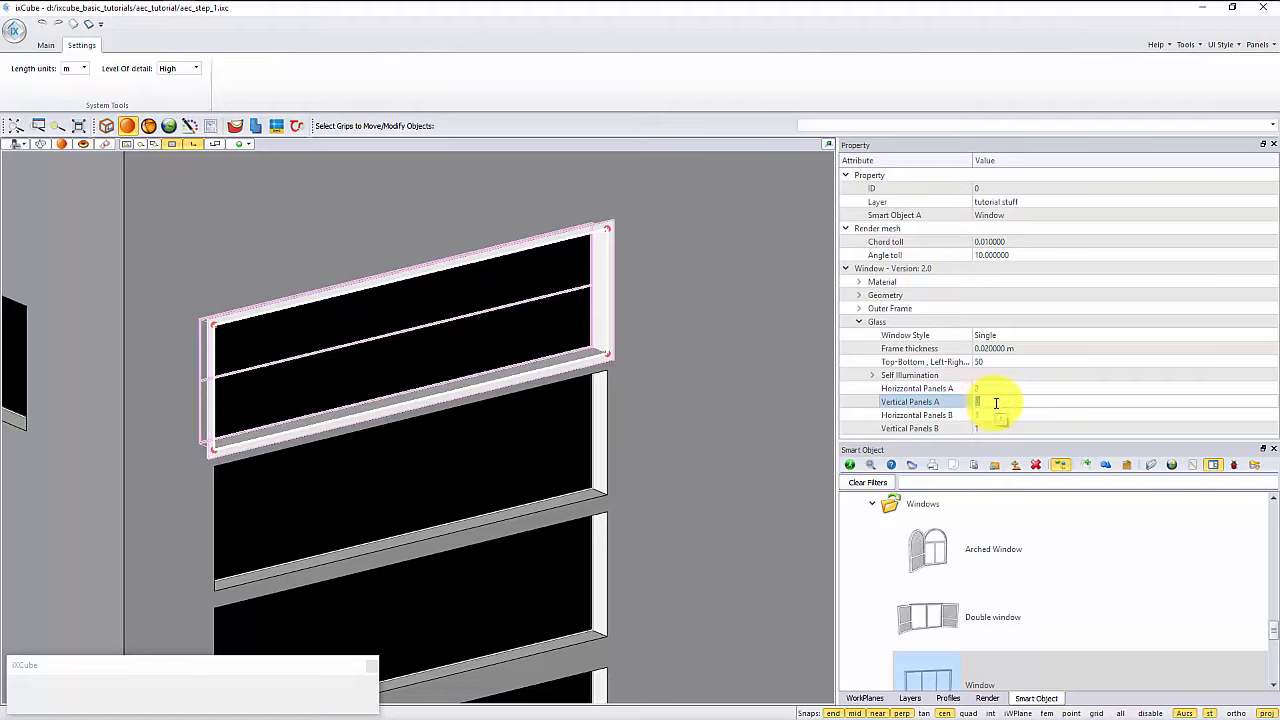
pyautogui.write('4')
pyautogui.click(990, 388)
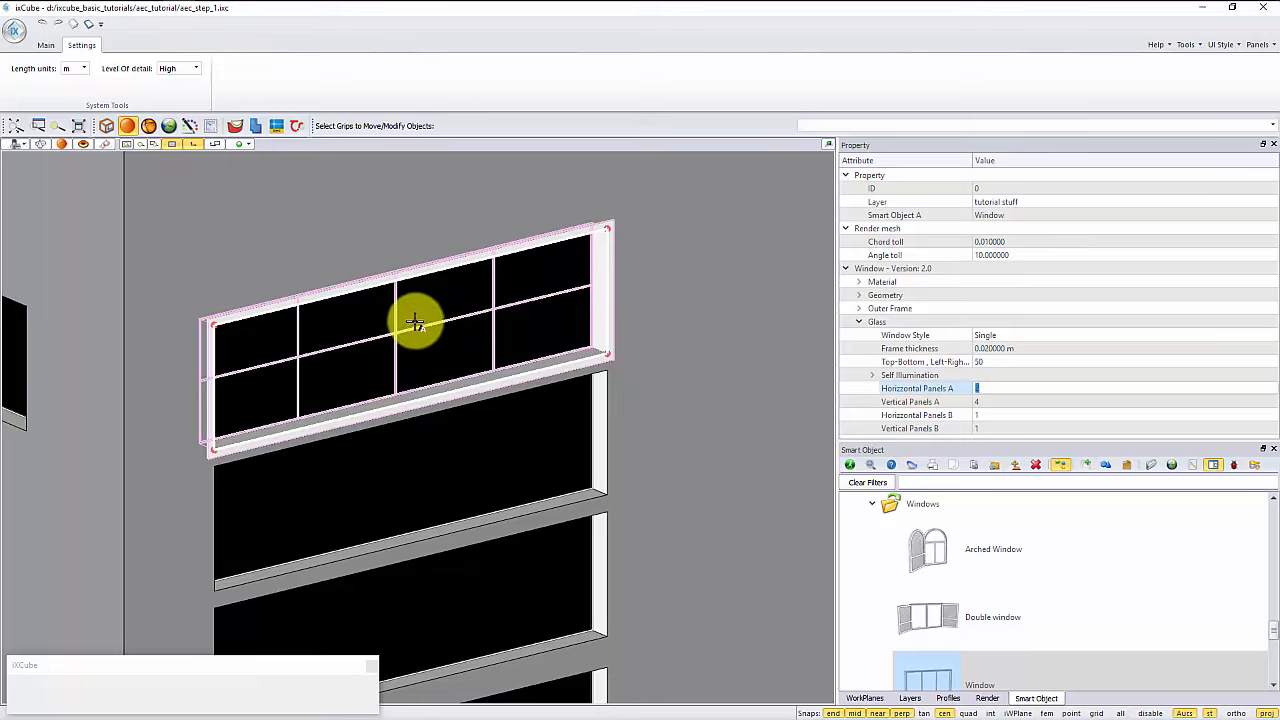
pyautogui.write('2')
pyautogui.click(980, 414)
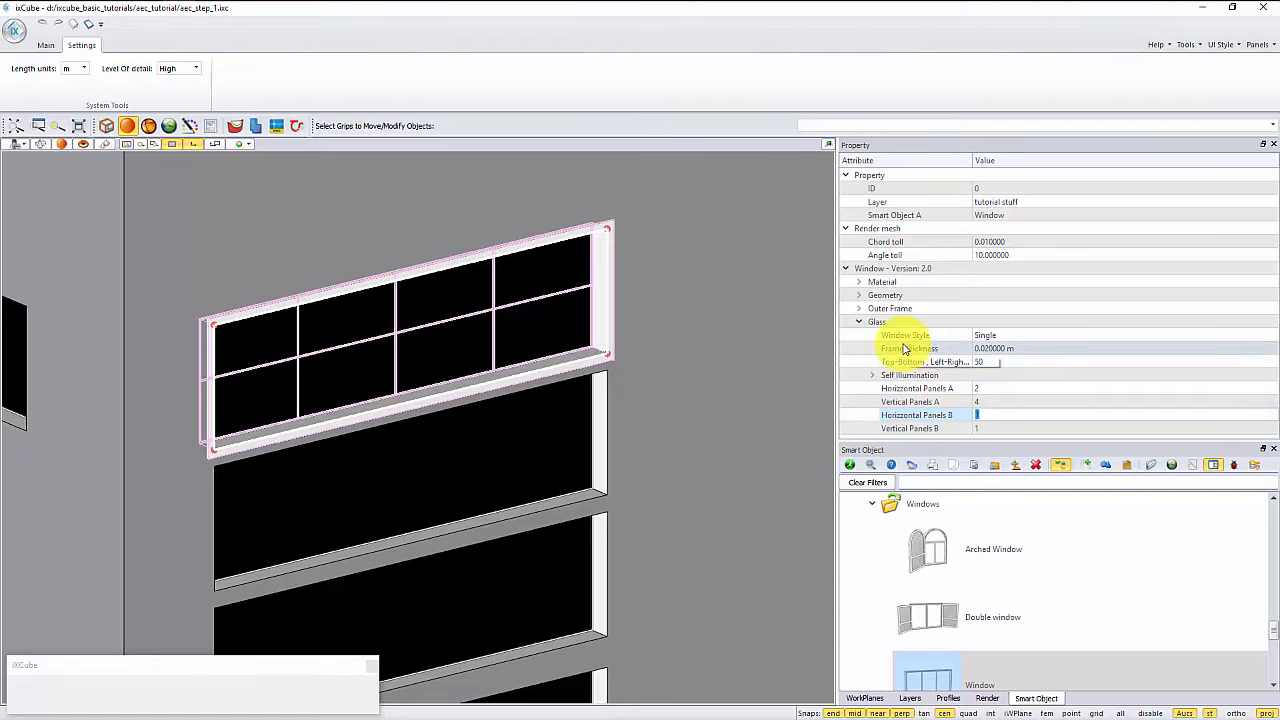
# Step: Change the top window's glass style to Double Vertical and deselect the window
pyautogui.click(986, 337)
pyautogui.click(991, 337)
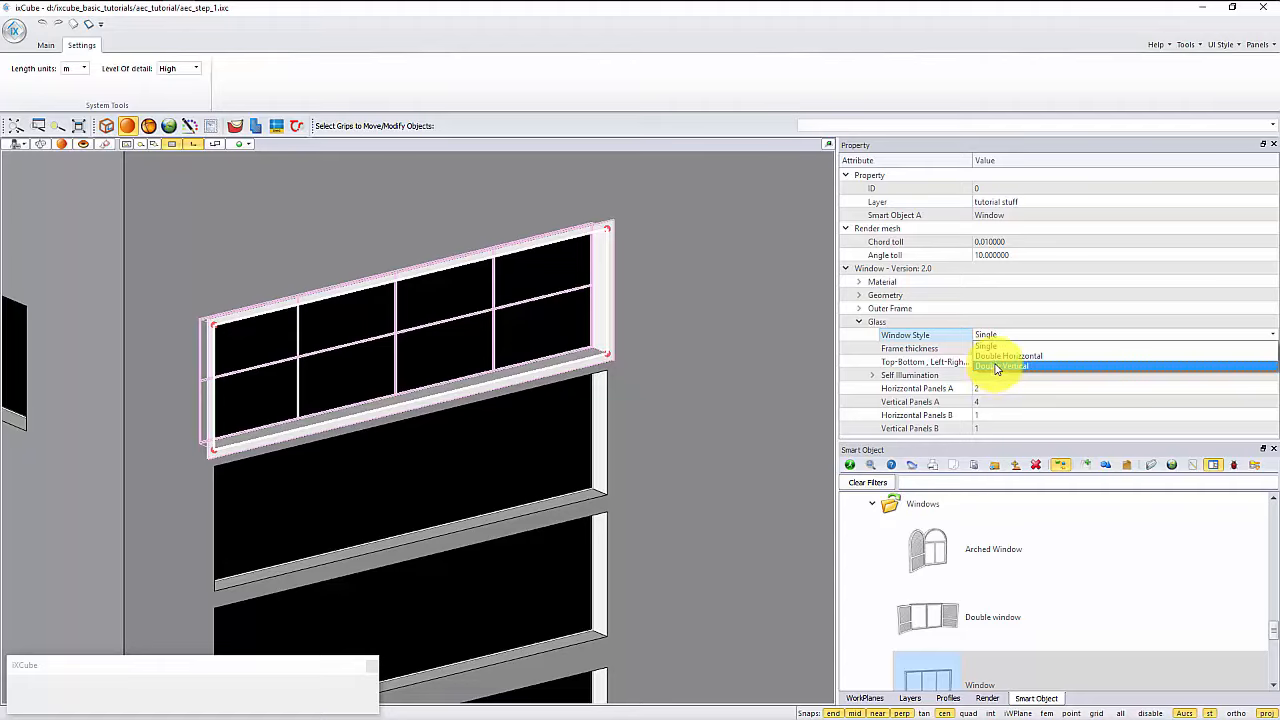
pyautogui.click(996, 368)
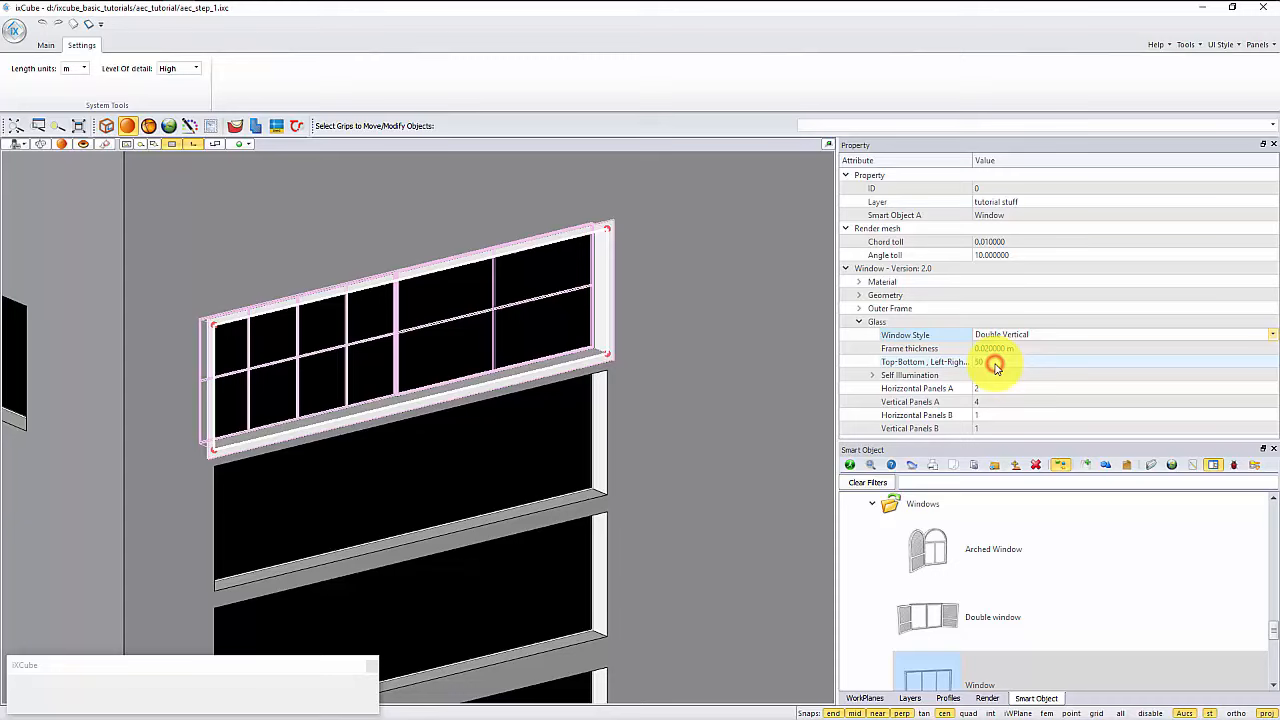
pyautogui.click(703, 384)
pyautogui.press('Escape')
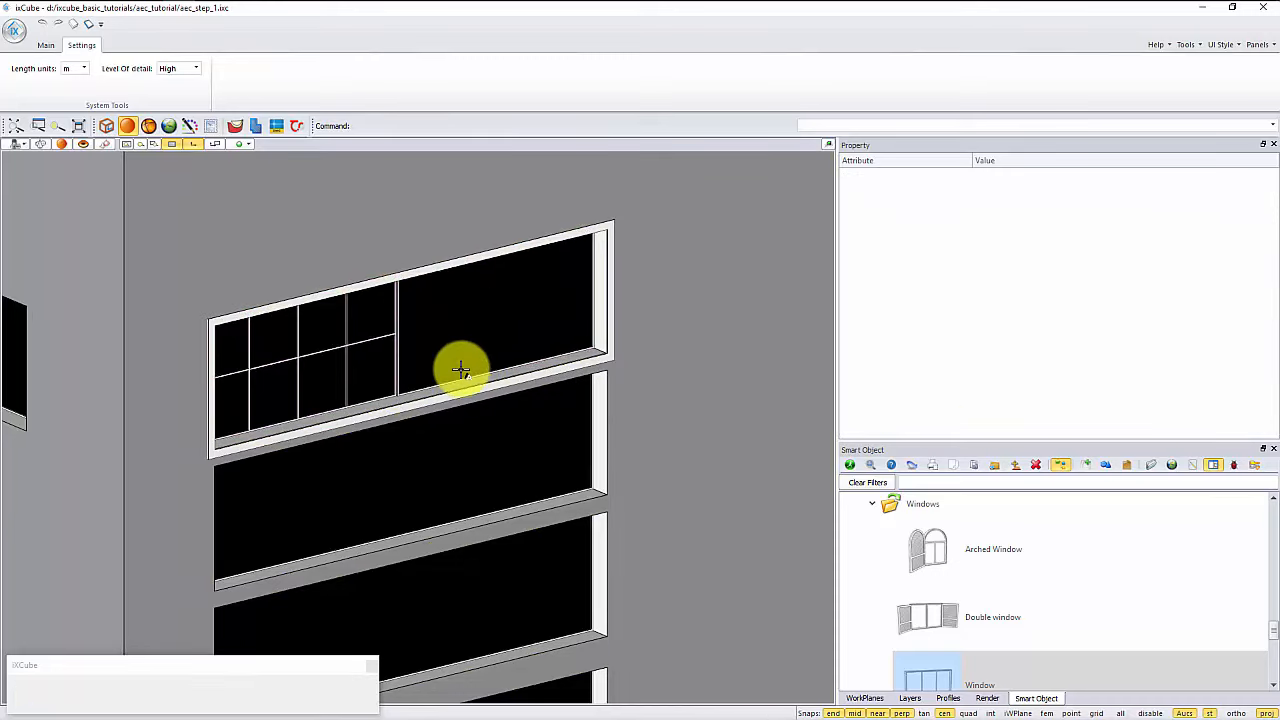
# Step: Set the top window's Vertical Panels B to 3, keeping Horizontal Panels B at 1, and deselect the window
pyautogui.scroll(1, 440, 365)
pyautogui.scroll(1, 320, 363)
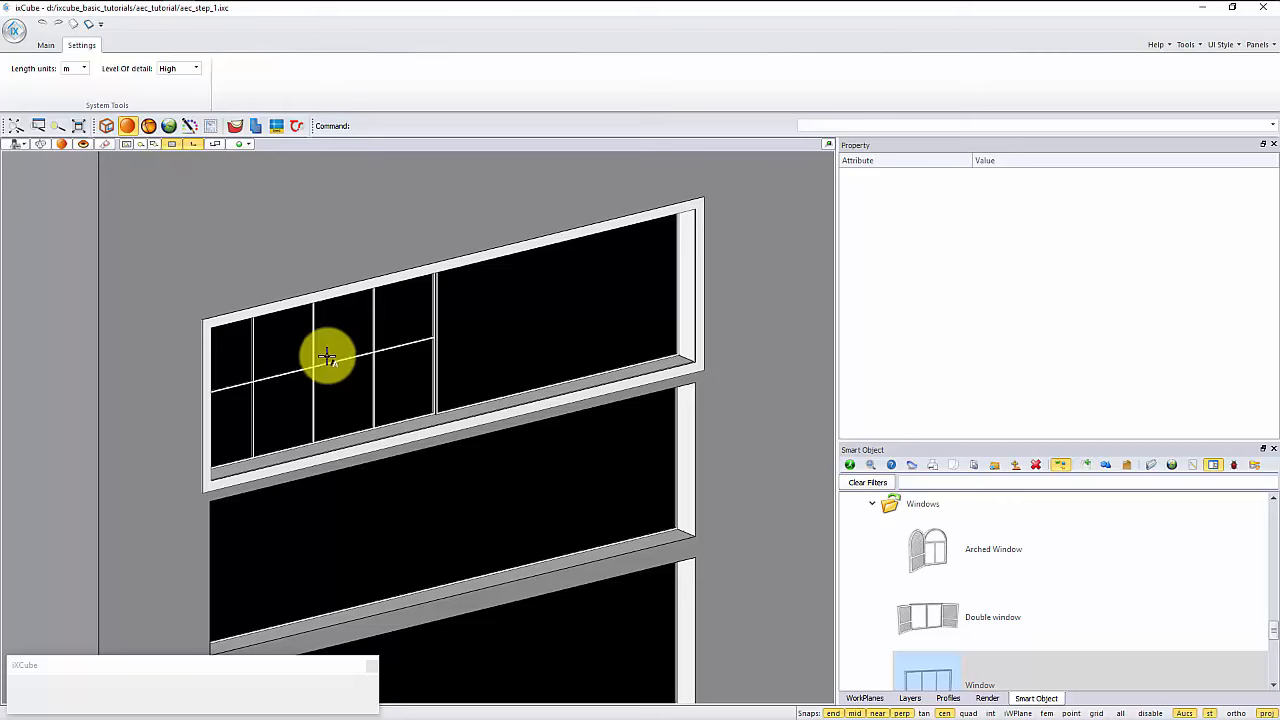
pyautogui.click(327, 357)
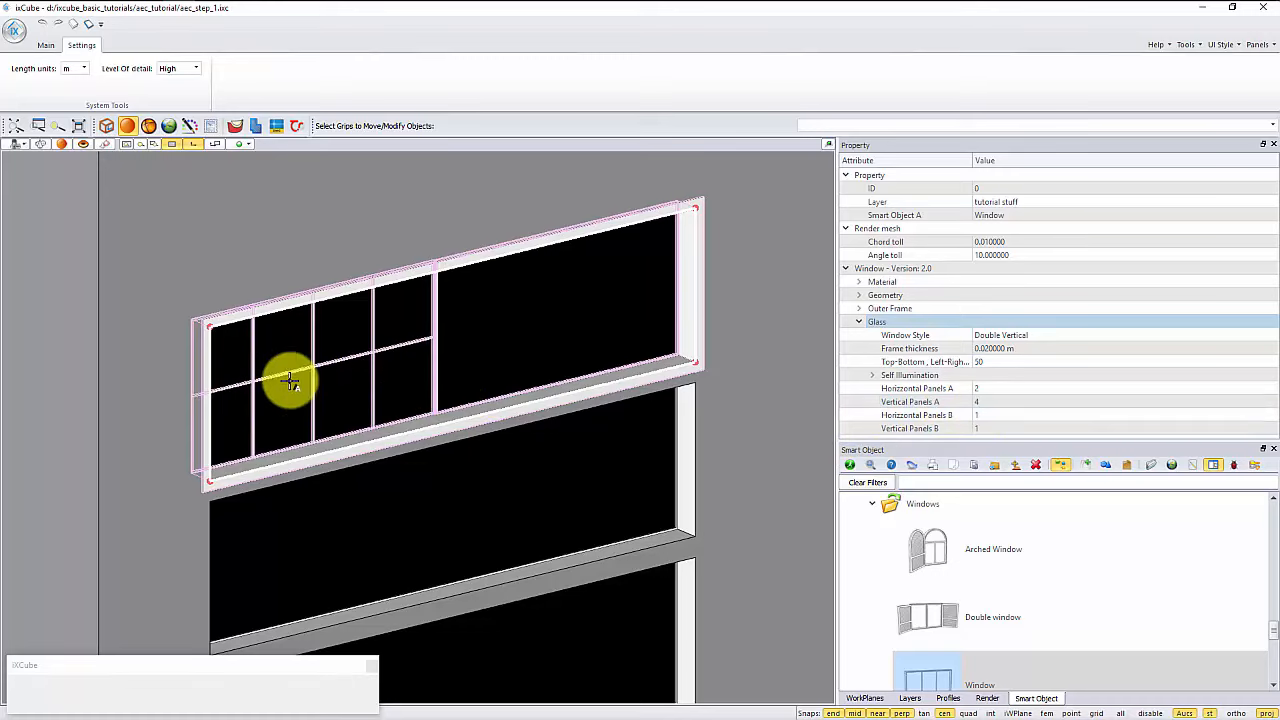
pyautogui.click(990, 418)
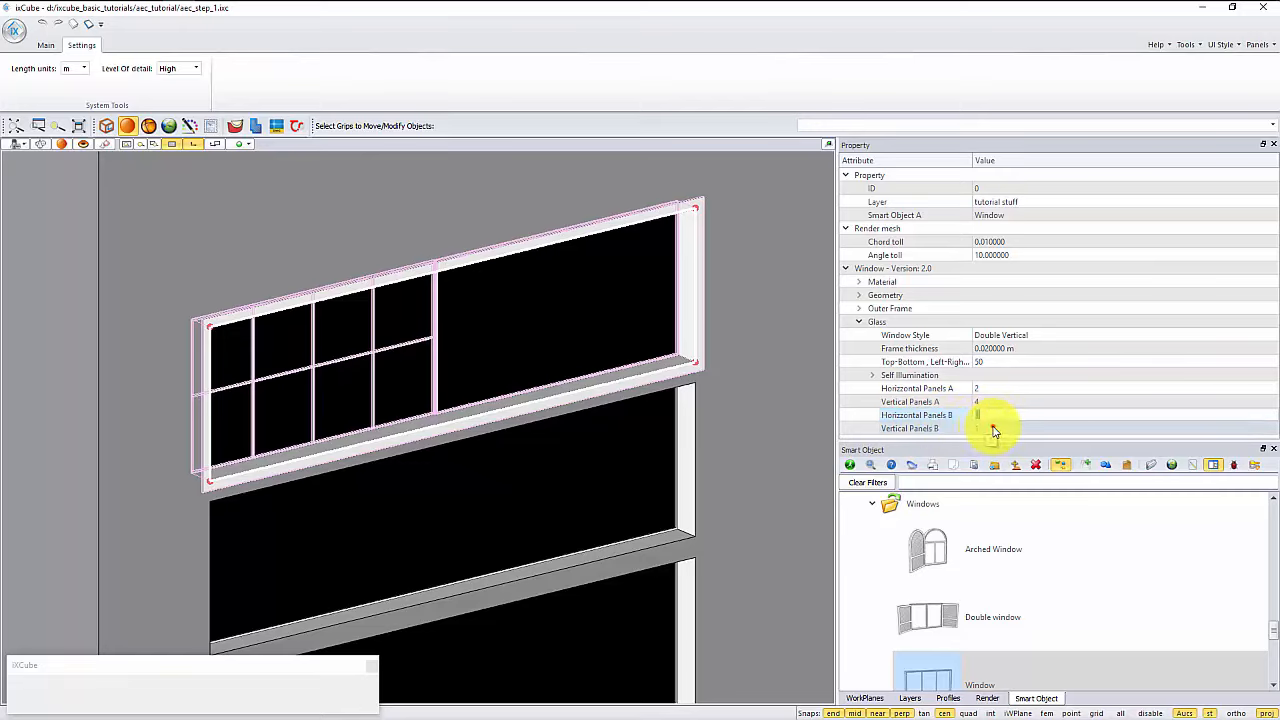
pyautogui.click(993, 428)
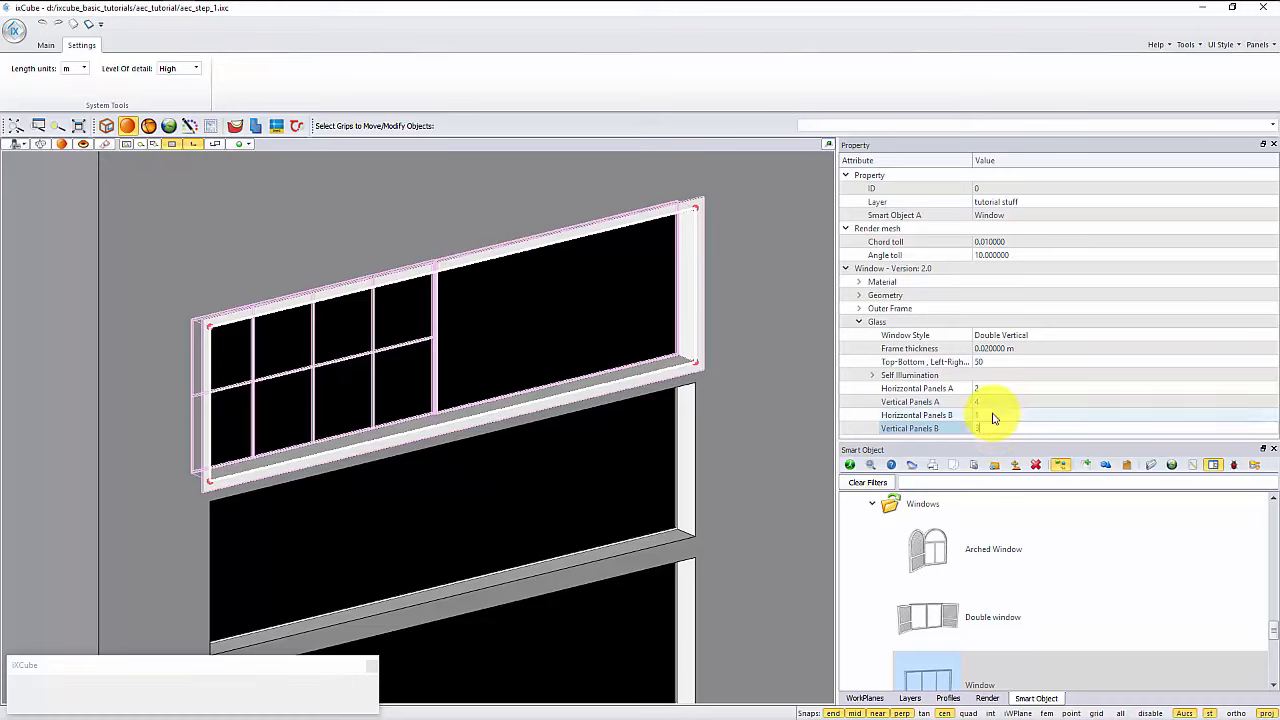
pyautogui.click(992, 416)
pyautogui.press('Escape')
pyautogui.scroll(2, 429, 286)
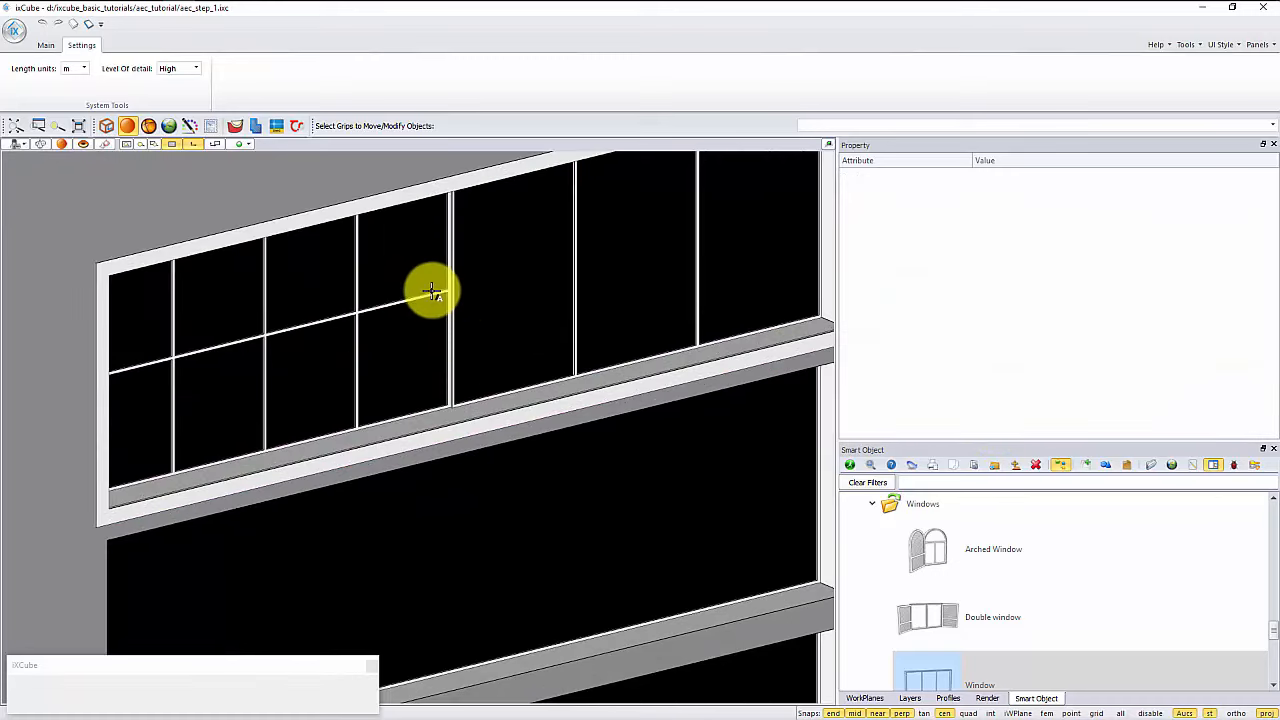
pyautogui.scroll(-1, 317, 370)
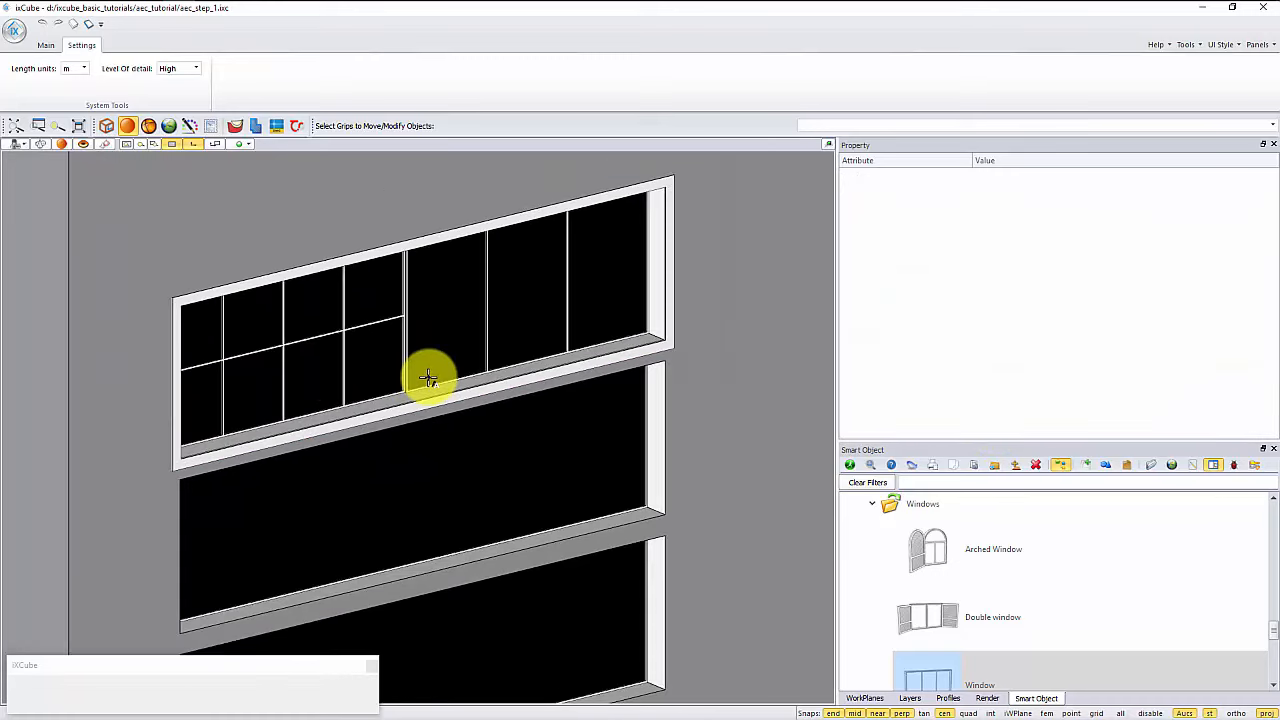
# Step: Set the frame thickness of the top window's glass to 5 cm and deselect the window
pyautogui.click(450, 323)
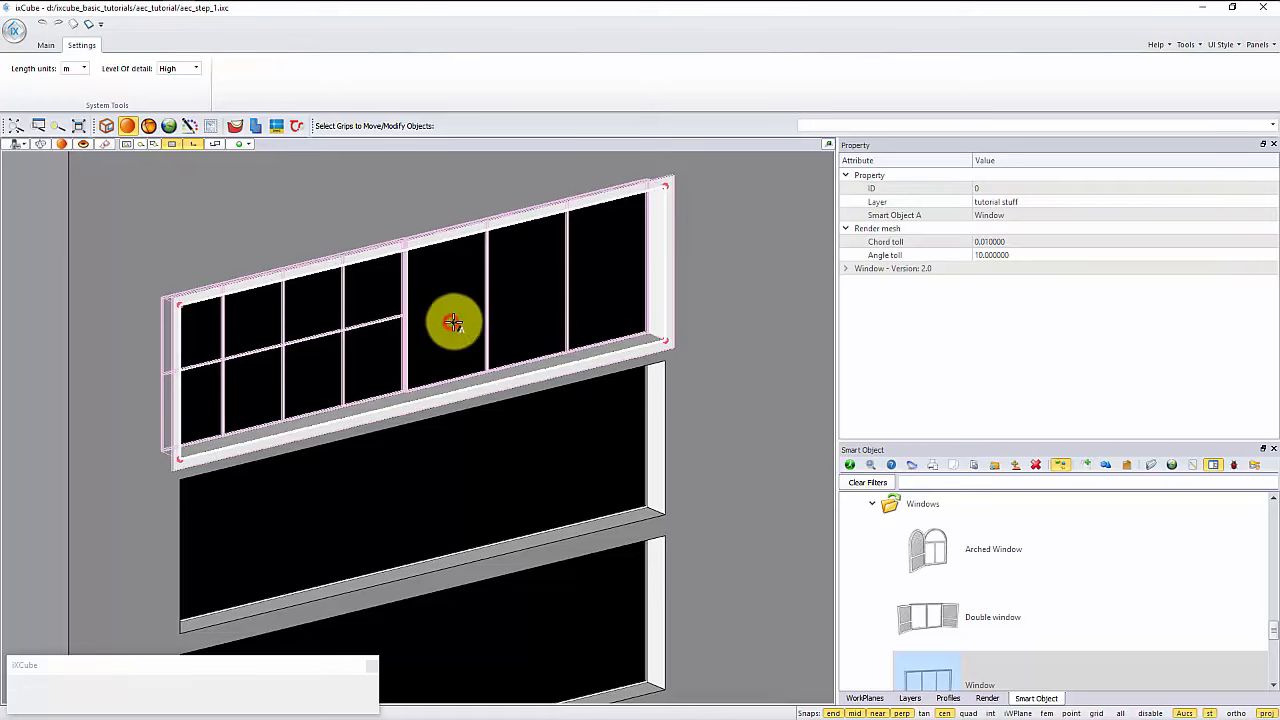
pyautogui.click(845, 268)
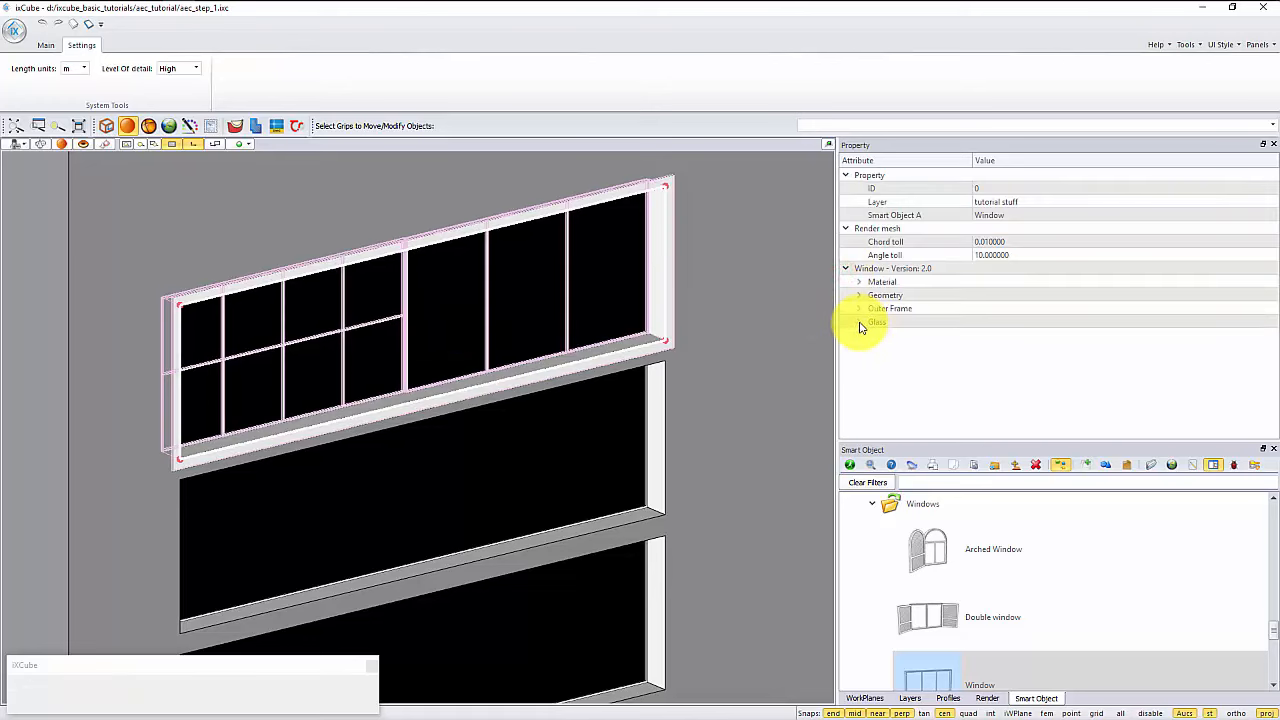
pyautogui.click(859, 323)
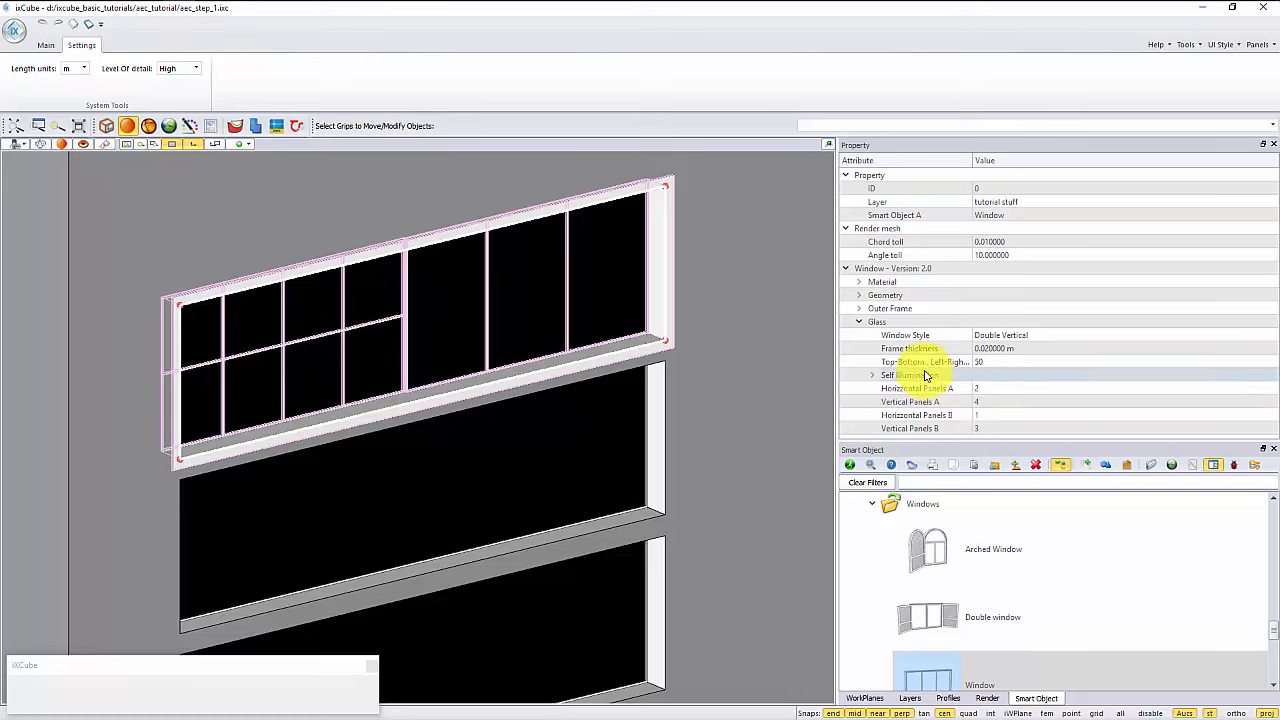
pyautogui.click(982, 349)
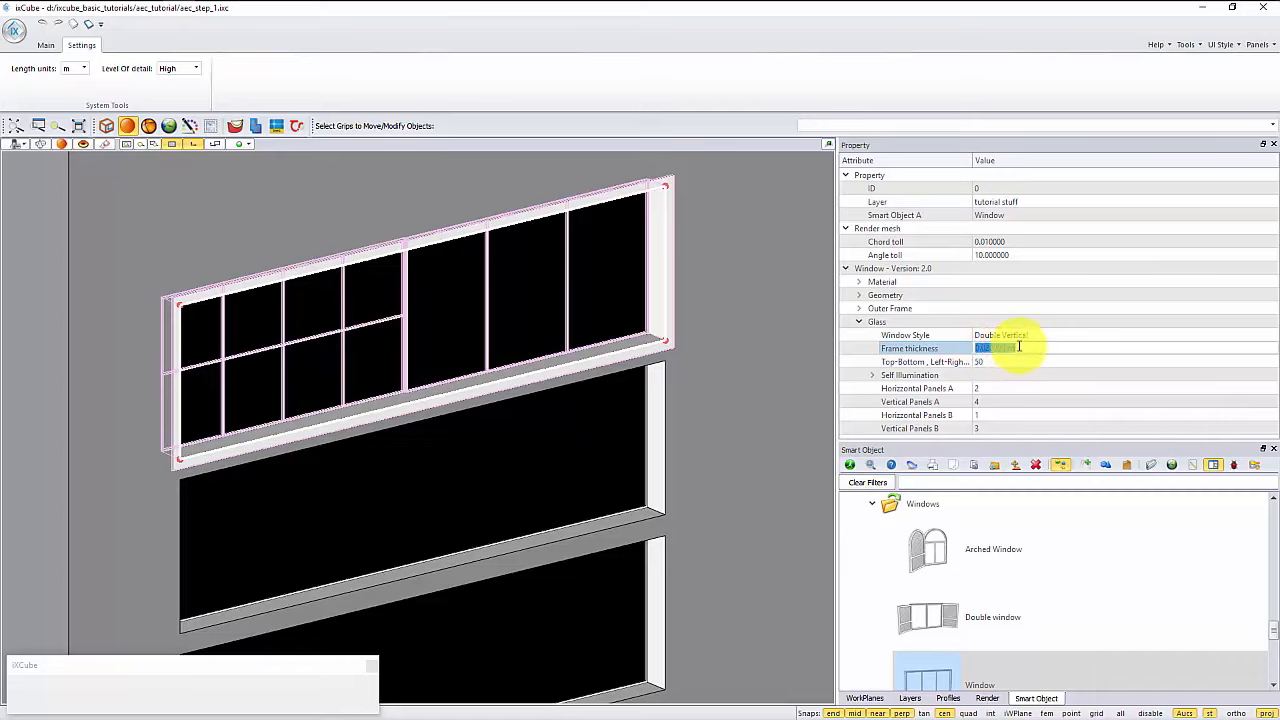
pyautogui.doubleClick(1010, 347)
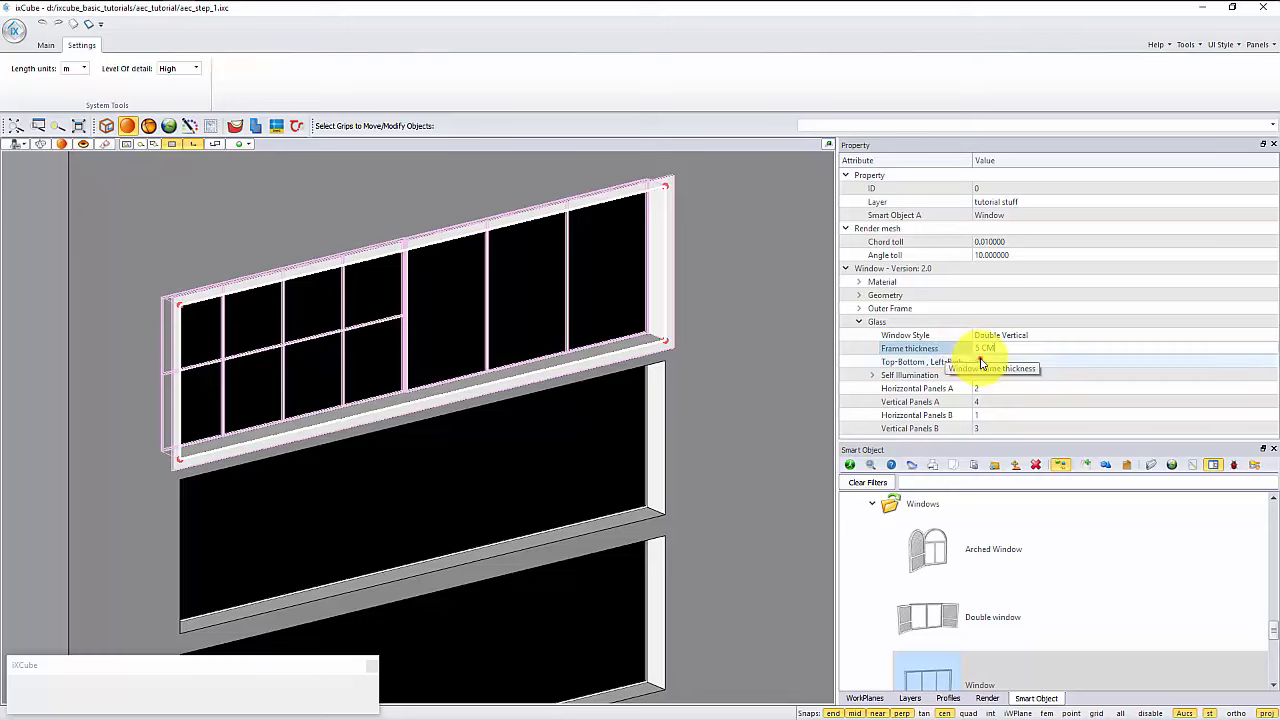
pyautogui.click(981, 362)
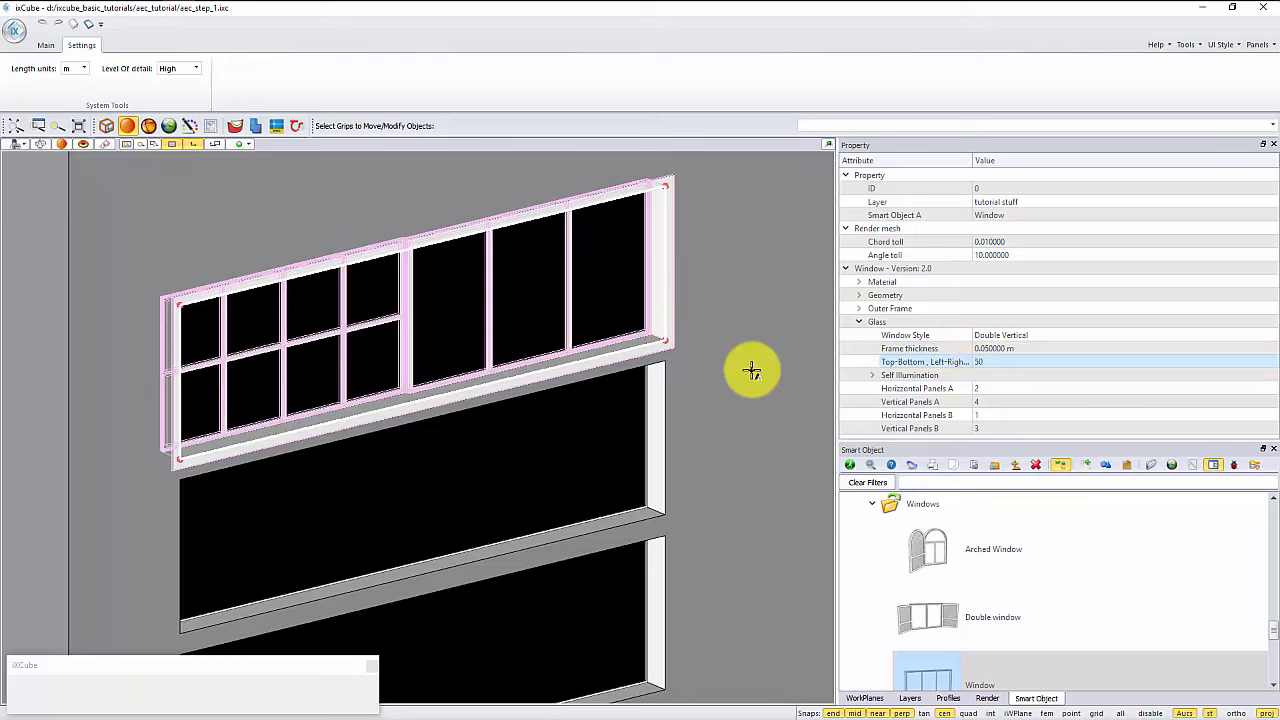
pyautogui.rightClick(582, 427)
pyautogui.scroll(-3, 425, 440)
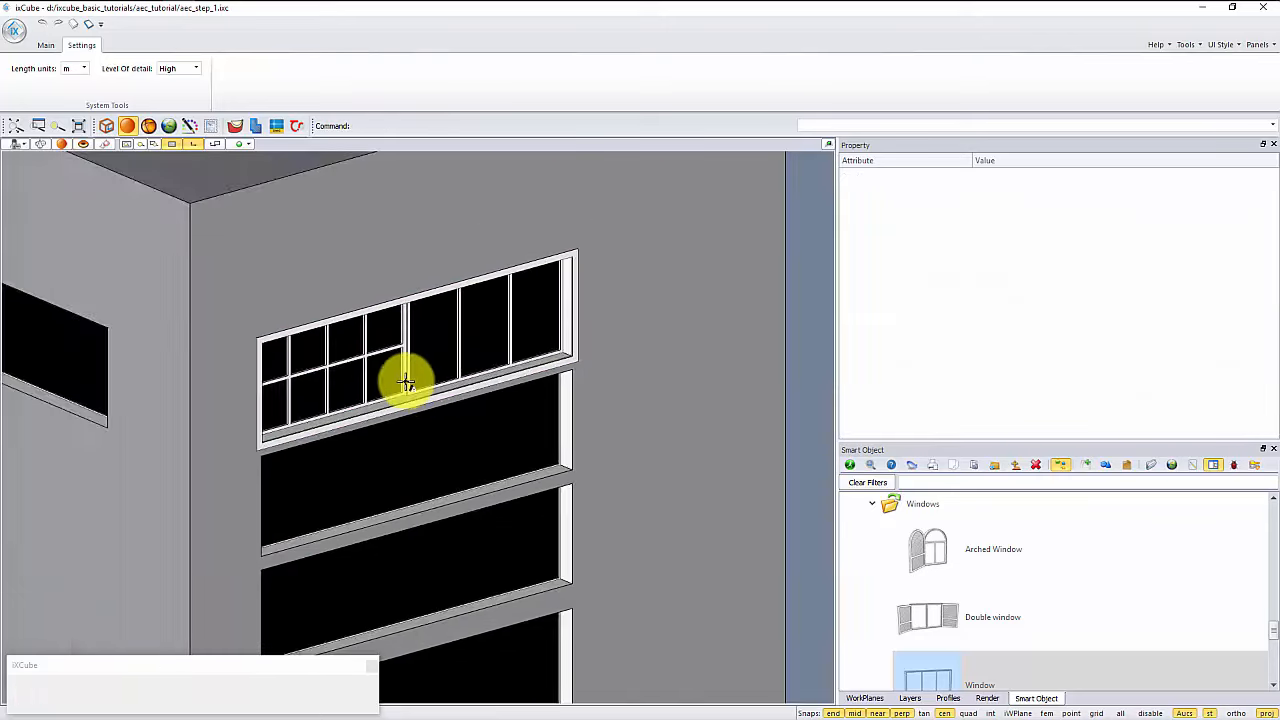
# Step: Copy the top window's parameters to the three windows below it and the window on the adjacent wall
pyautogui.scroll(3, 405, 382)
pyautogui.scroll(-4, 271, 363)
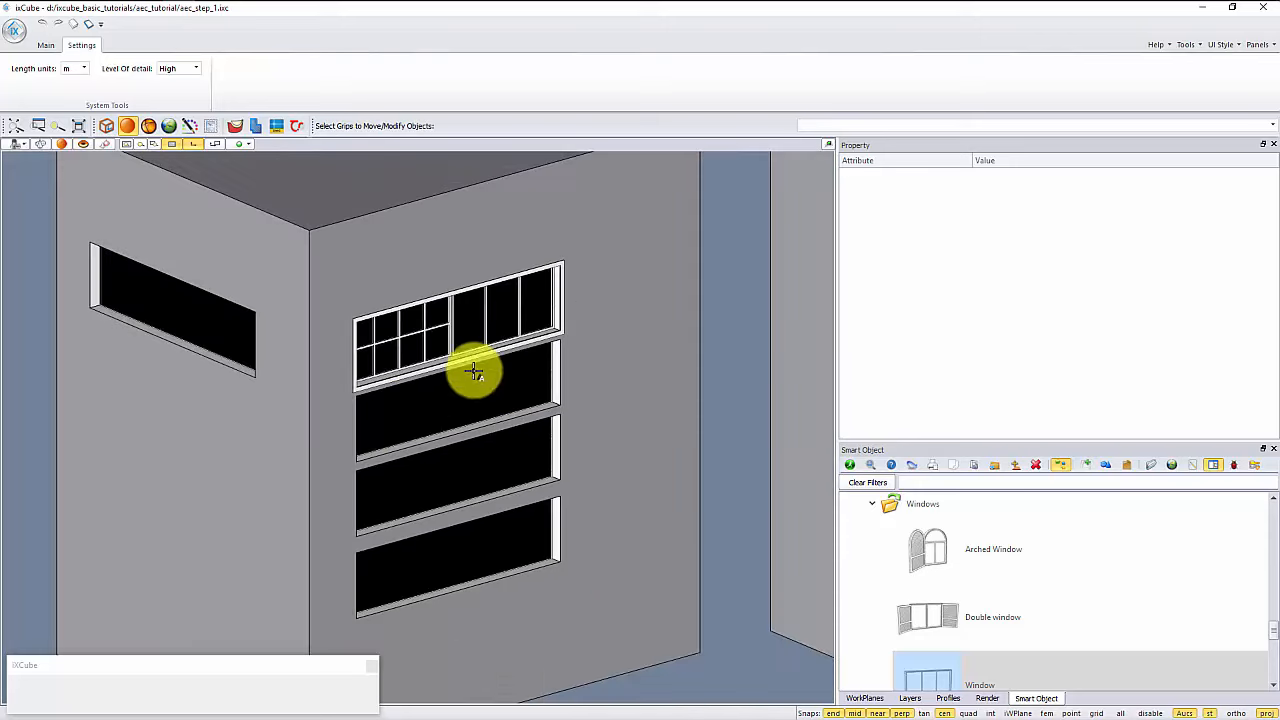
pyautogui.scroll(2, 397, 425)
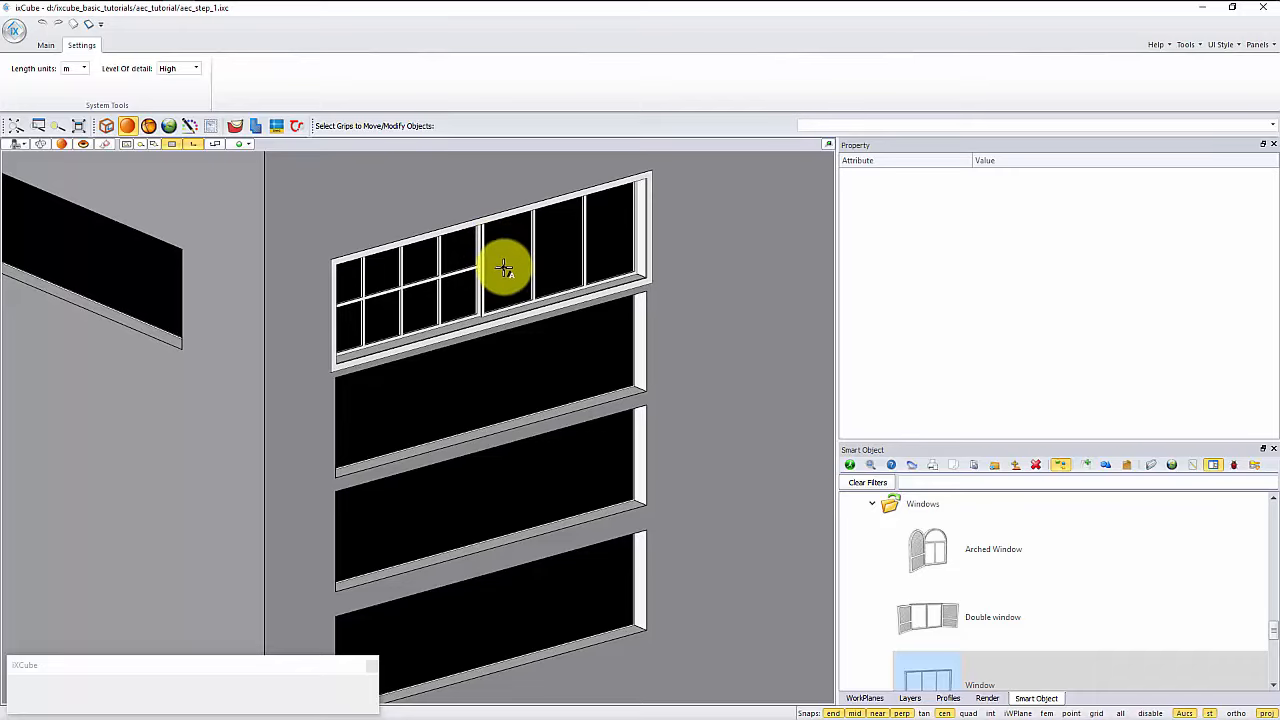
pyautogui.scroll(-2, 507, 268)
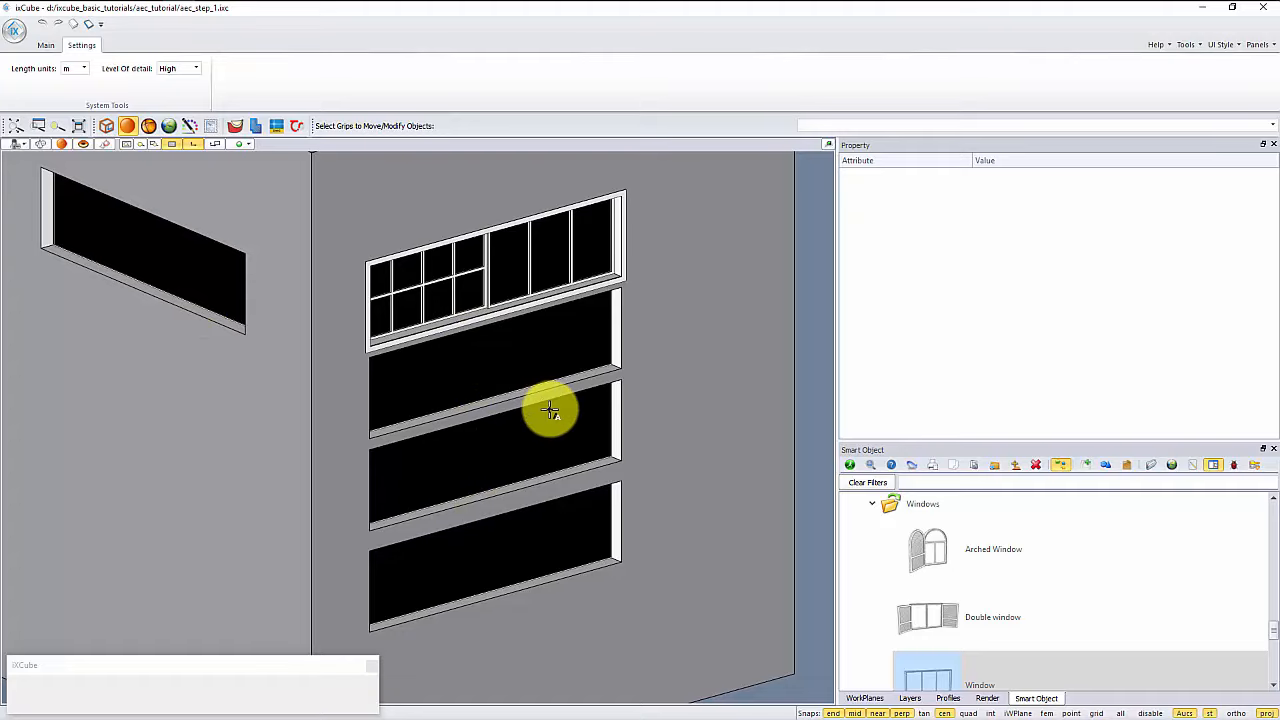
pyautogui.click(486, 265)
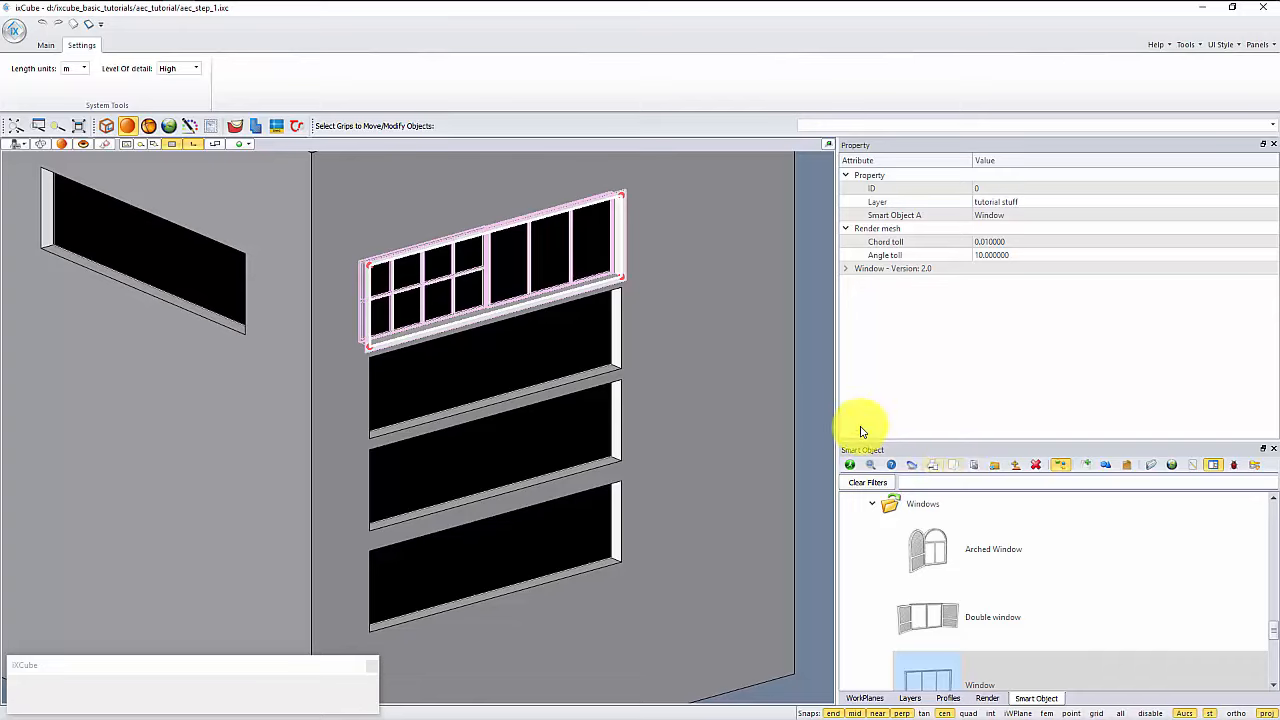
pyautogui.click(811, 374)
pyautogui.click(489, 347)
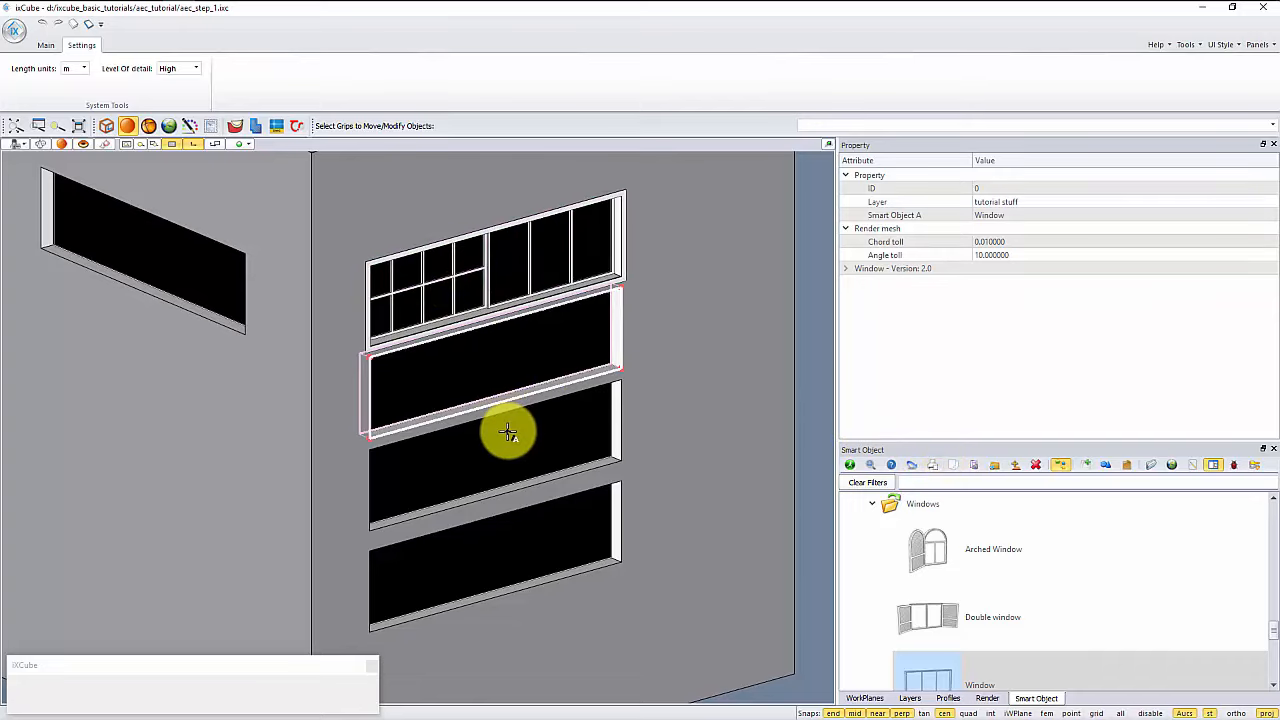
pyautogui.keyDown('shift'); pyautogui.click(503, 440); pyautogui.keyUp('shift')
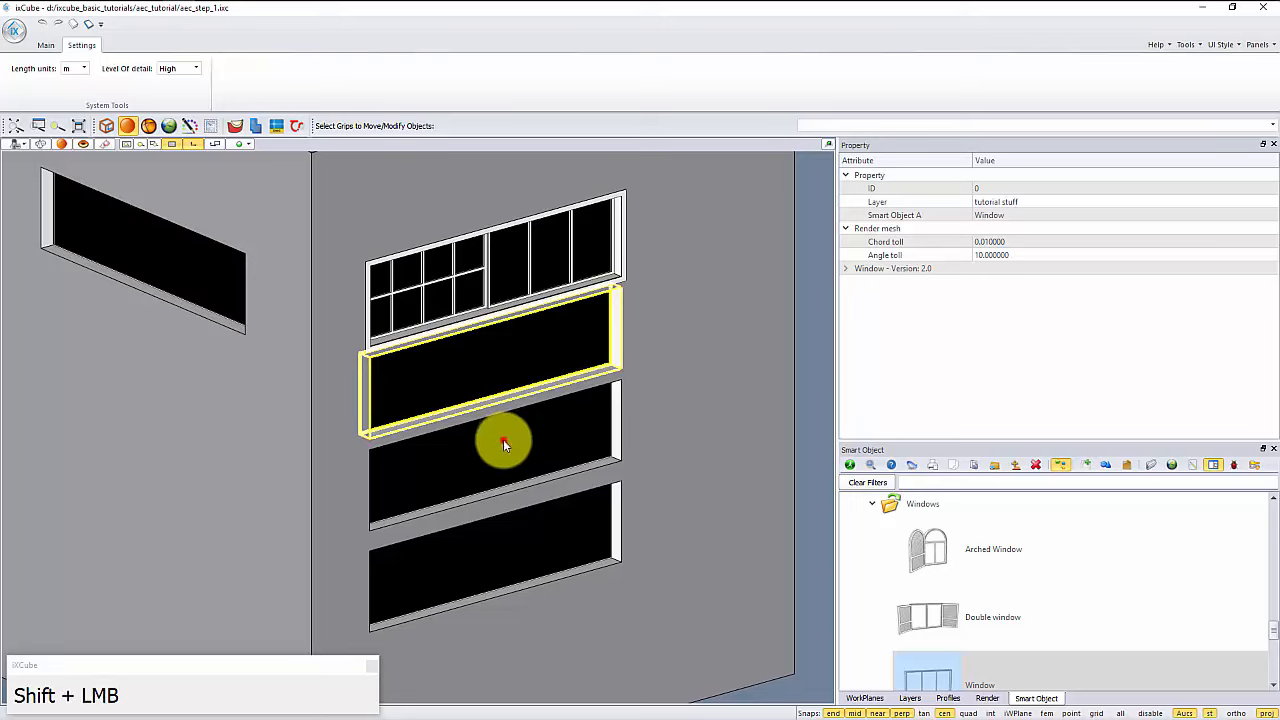
pyautogui.keyDown('shift'); pyautogui.click(520, 540); pyautogui.keyUp('shift')
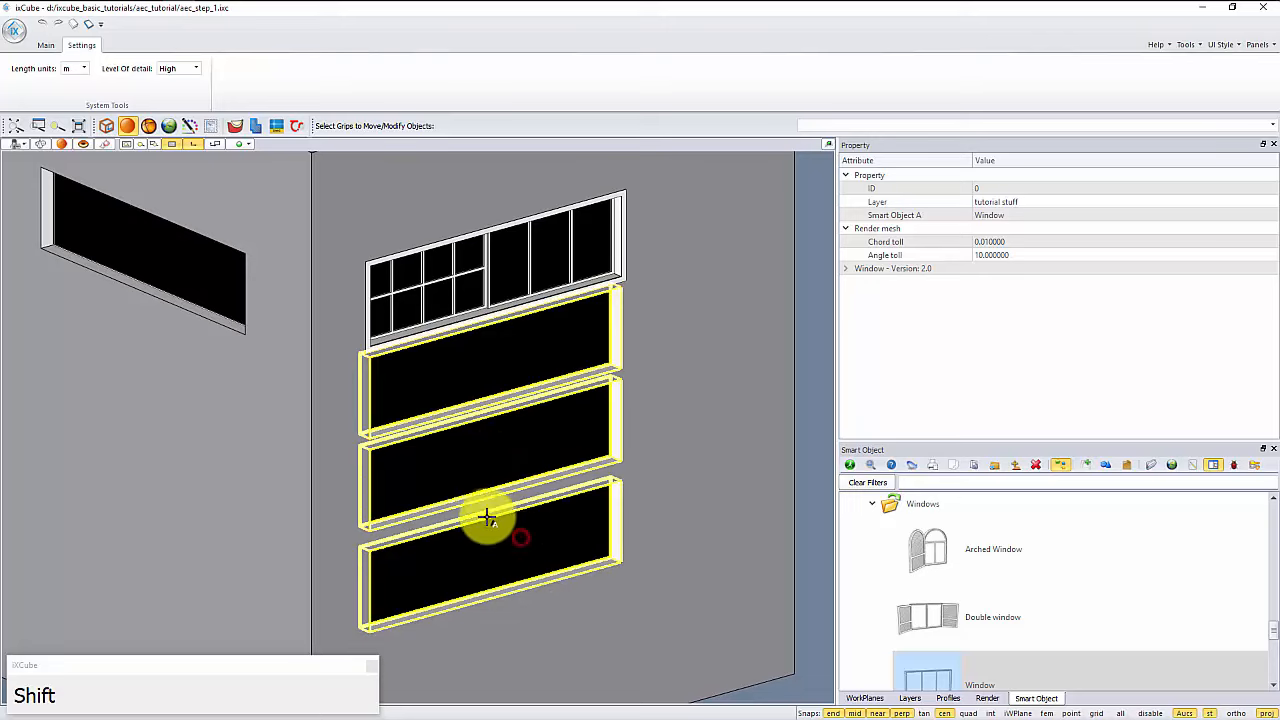
pyautogui.keyDown('shift'); pyautogui.click(208, 274); pyautogui.keyUp('shift')
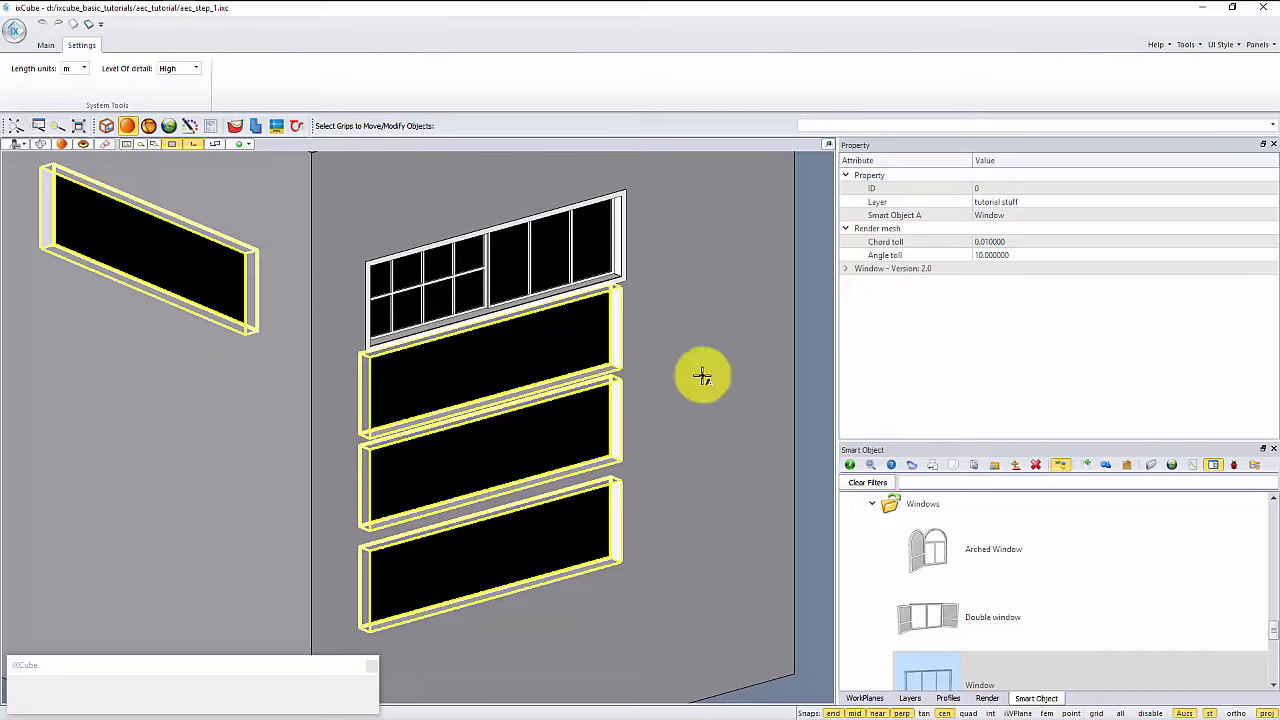
pyautogui.click(974, 465)
pyautogui.click(820, 378)
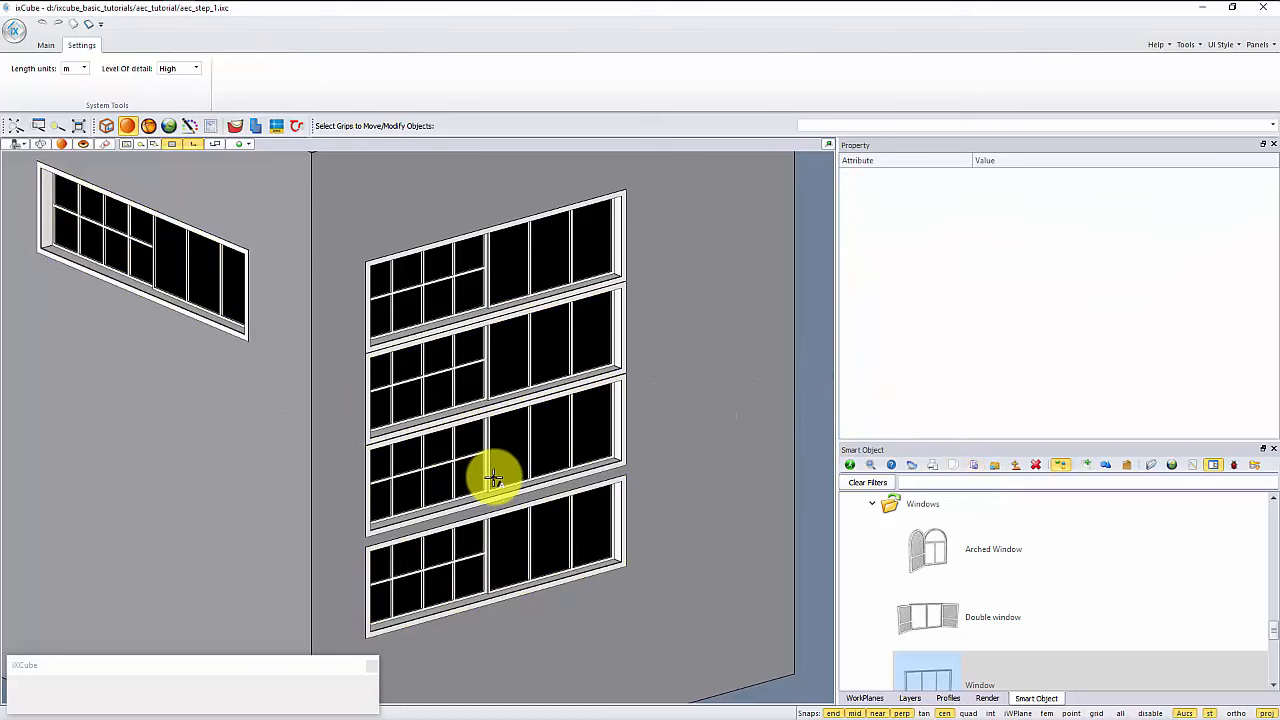
# Step: Place another Window smart object on the adjacent wall, below the single window already there
pyautogui.keyDown('shift'); pyautogui.moveTo(467, 457); pyautogui.dragTo(471, 453, button='middle'); pyautogui.keyUp('shift')
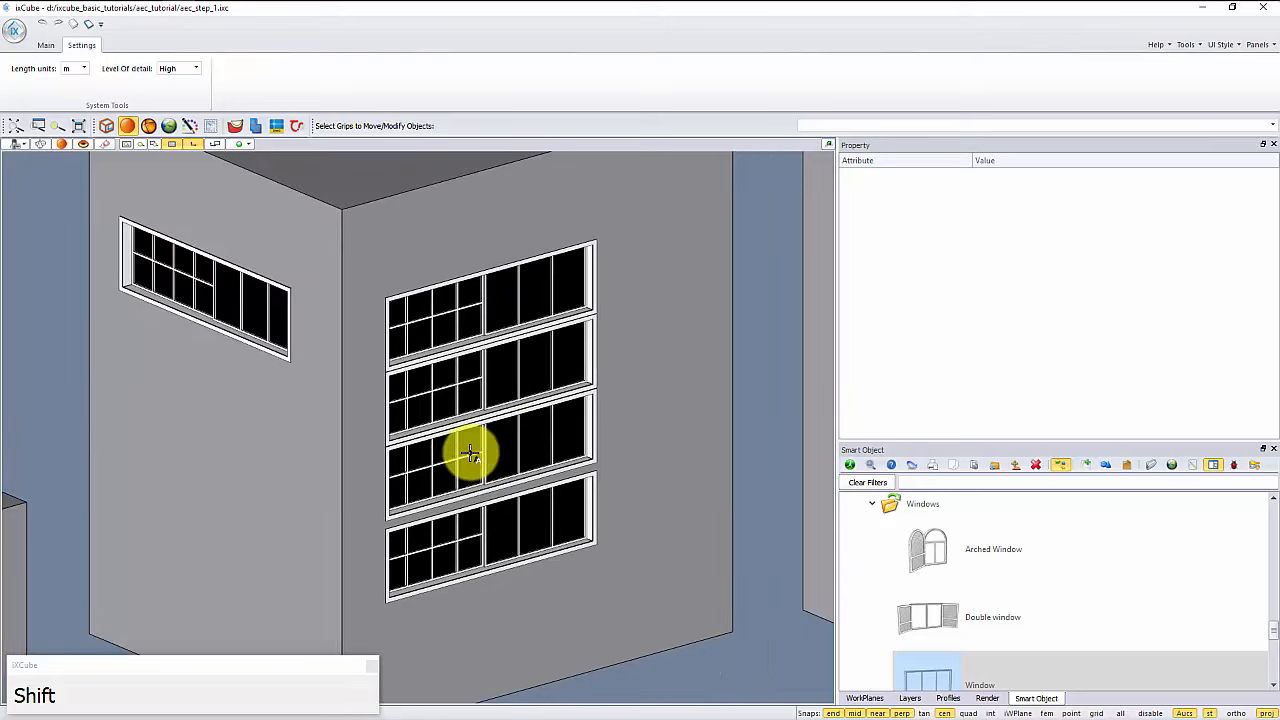
pyautogui.keyDown('shift'); pyautogui.moveTo(467, 465); pyautogui.dragTo(521, 439, button='right'); pyautogui.keyUp('shift')
pyautogui.keyDown('shift'); pyautogui.scroll(-1, 456, 442); pyautogui.keyUp('shift')
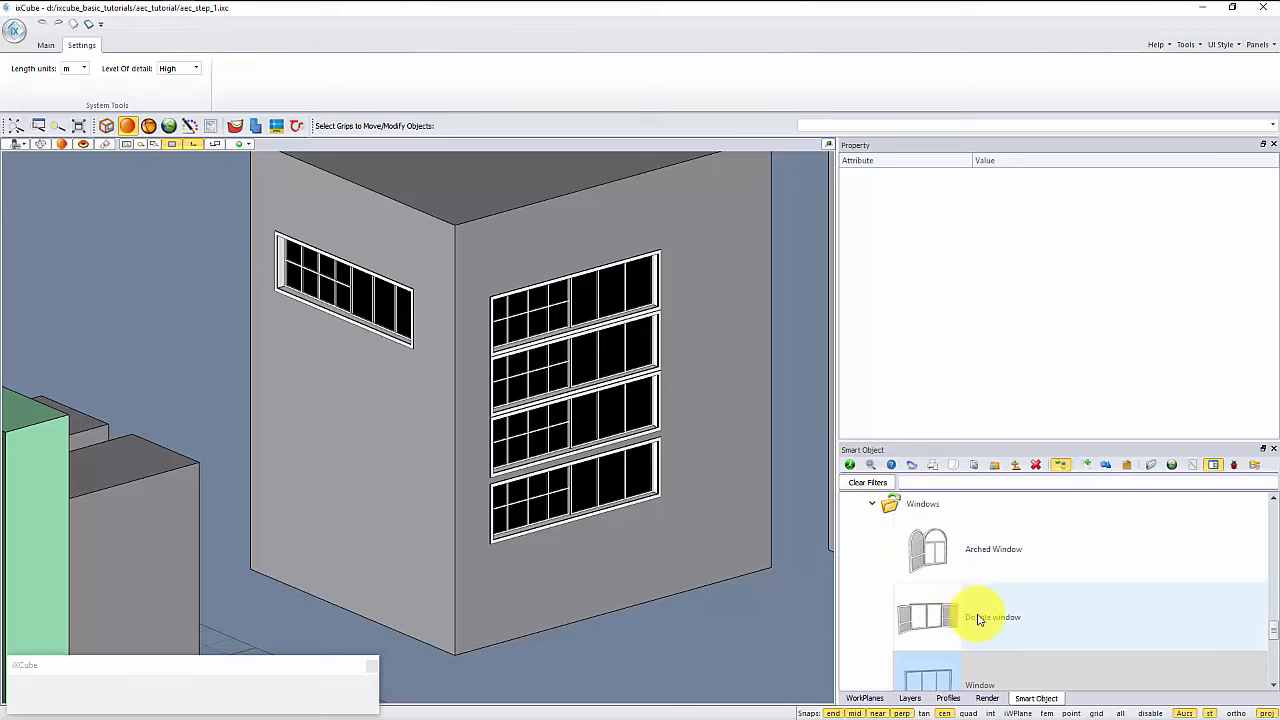
pyautogui.scroll(-1, 979, 620)
pyautogui.moveTo(236, 463); pyautogui.dragTo(287, 436)
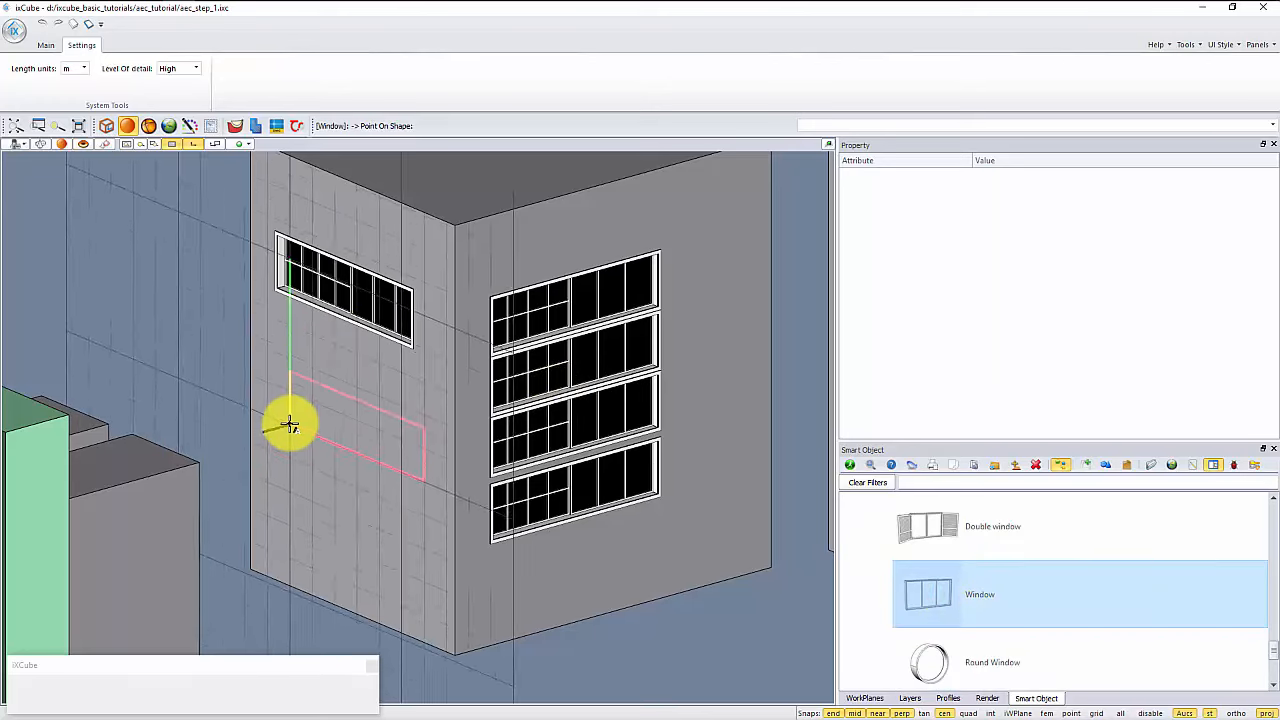
pyautogui.scroll(1, 288, 418)
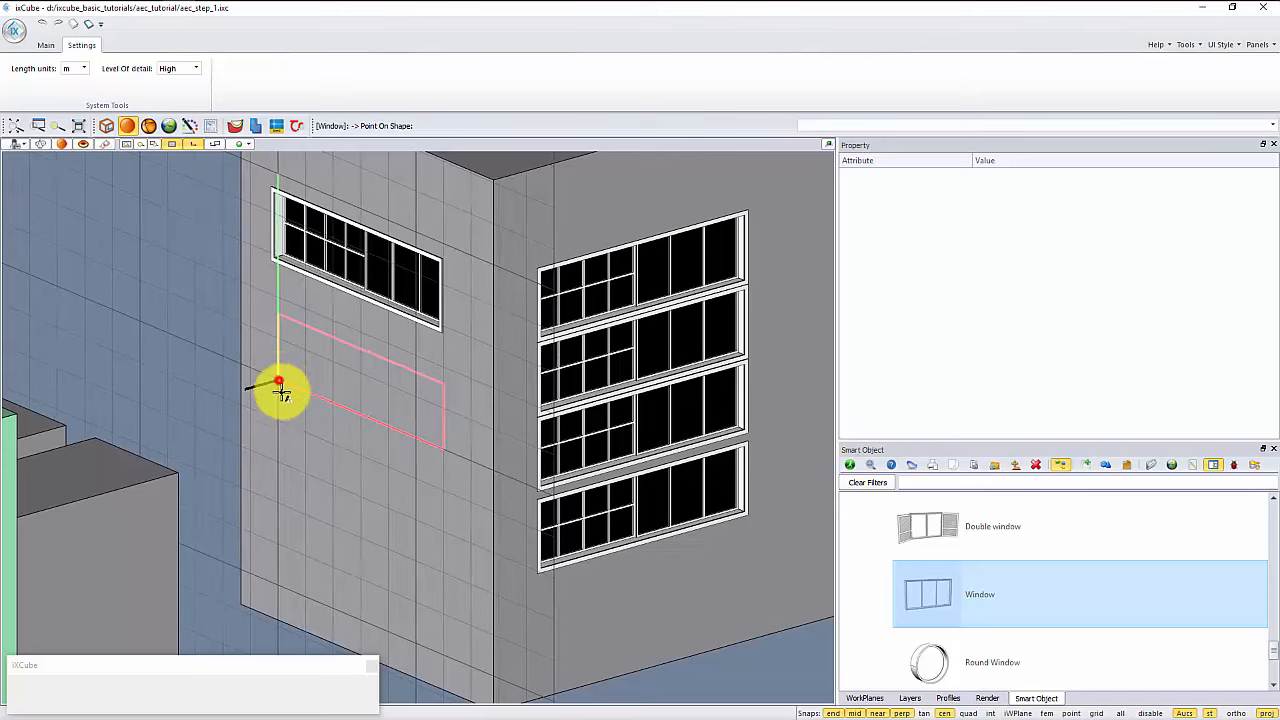
pyautogui.click(280, 386)
# Step: Set the newly placed window's width and height to 1 m each and deselect it
pyautogui.click(385, 388)
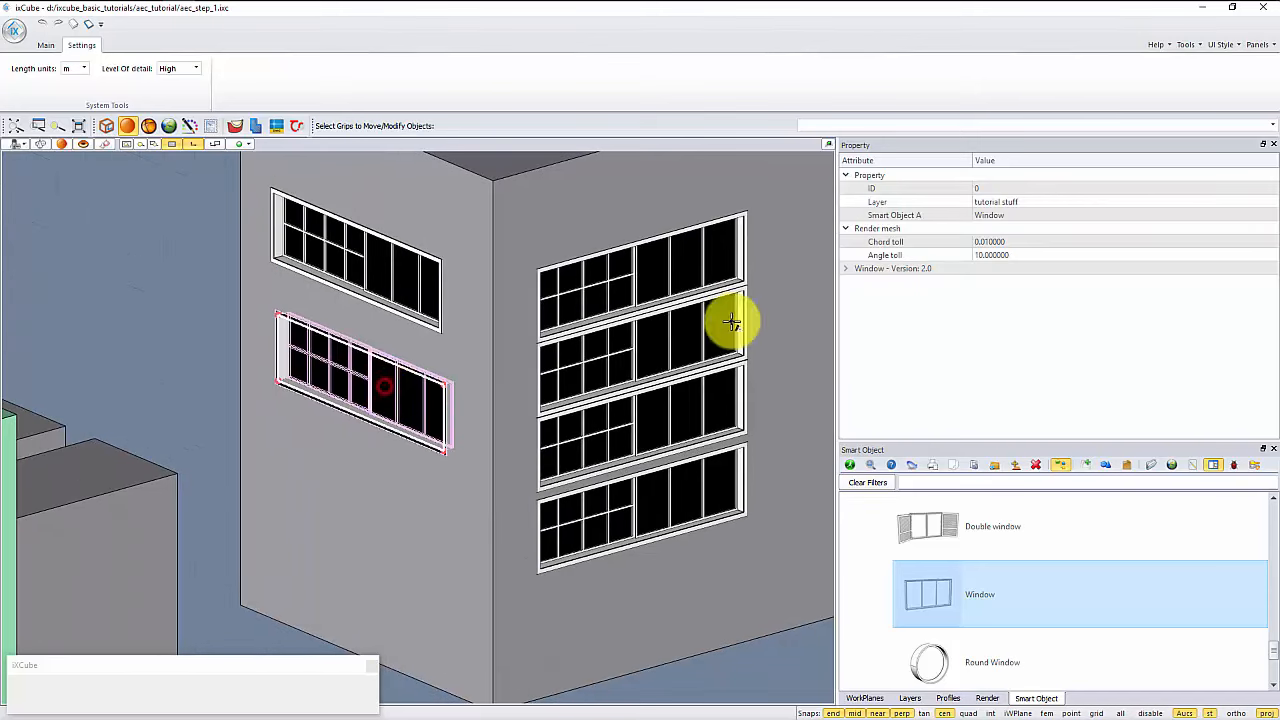
pyautogui.doubleClick(884, 268)
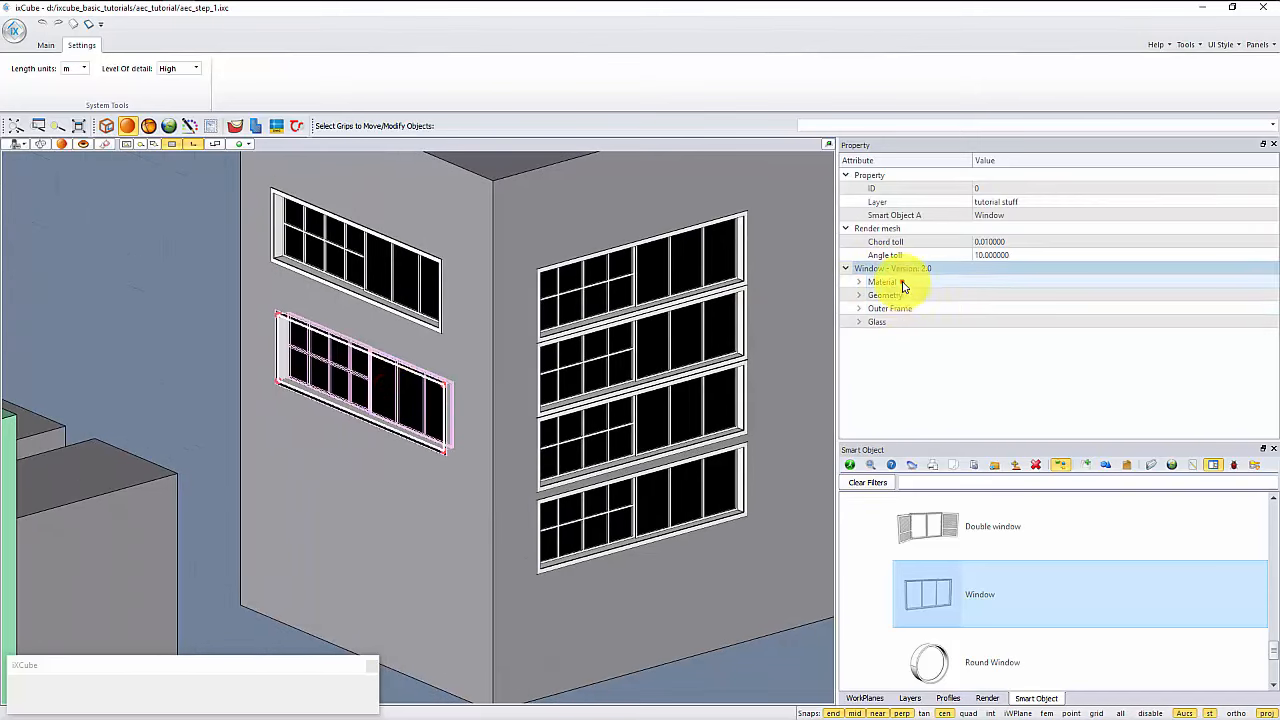
pyautogui.doubleClick(902, 282)
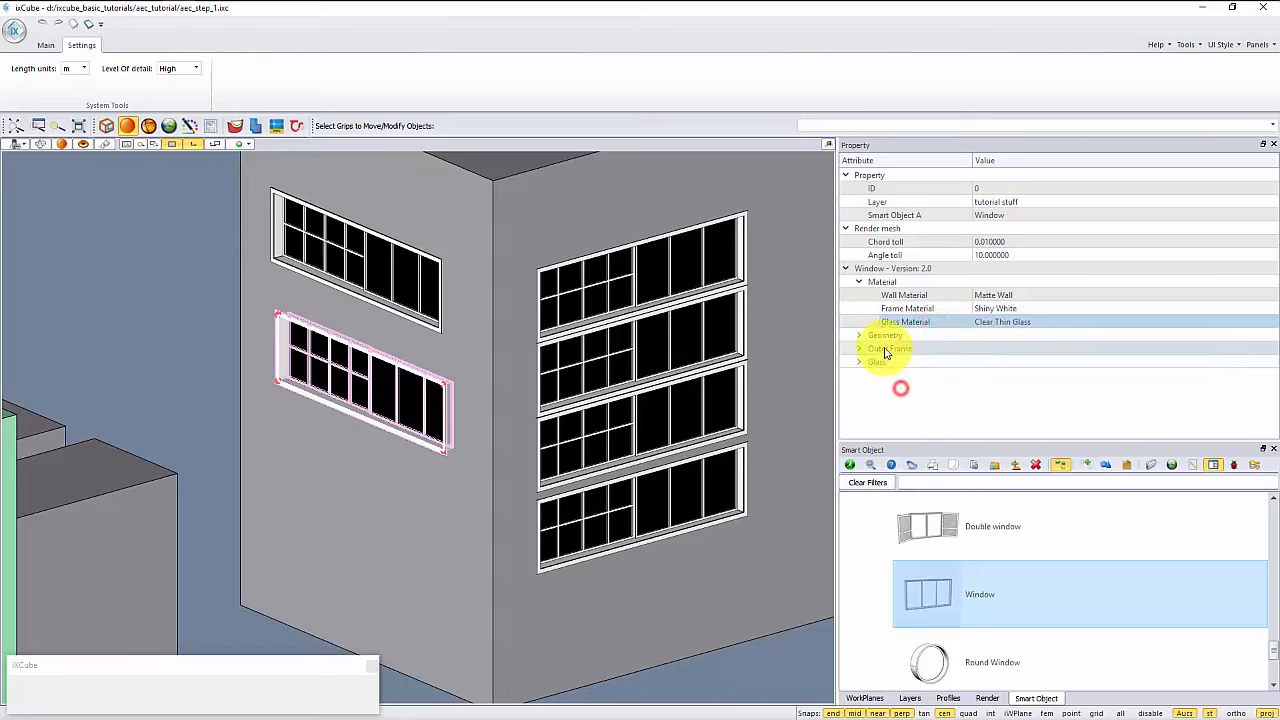
pyautogui.doubleClick(885, 335)
pyautogui.click(1018, 348)
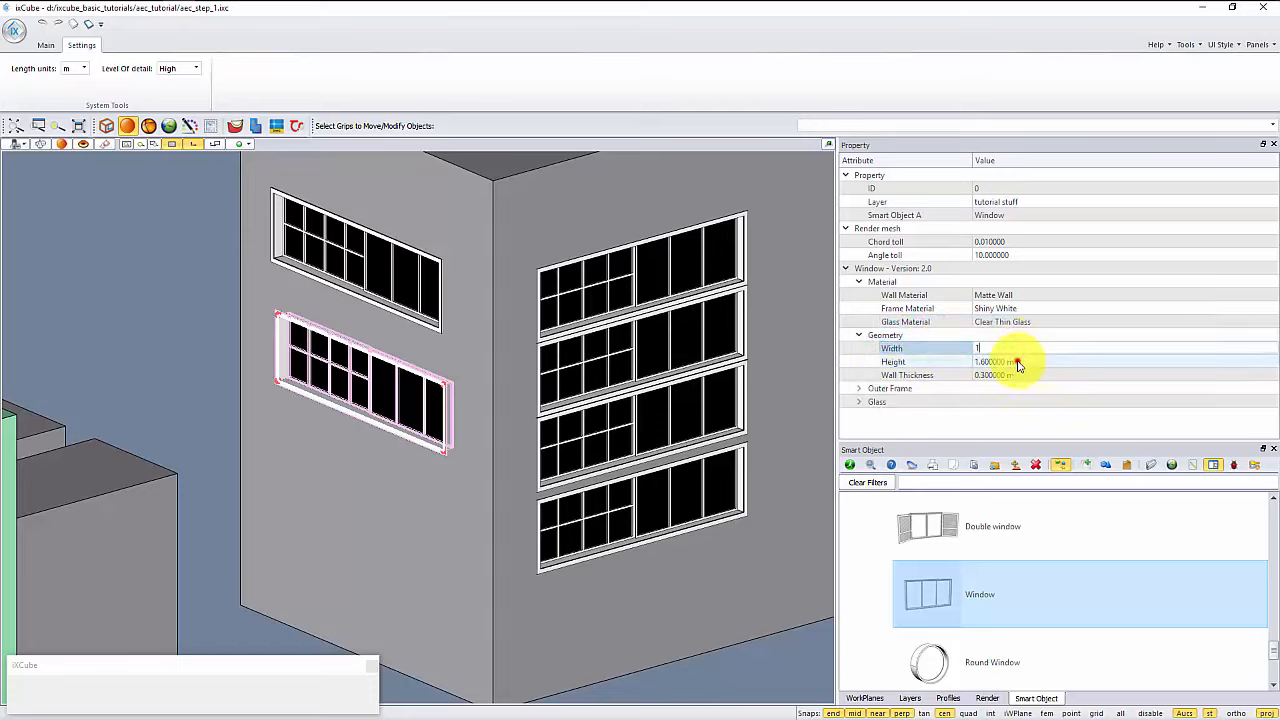
pyautogui.write('1')
pyautogui.click(1018, 363)
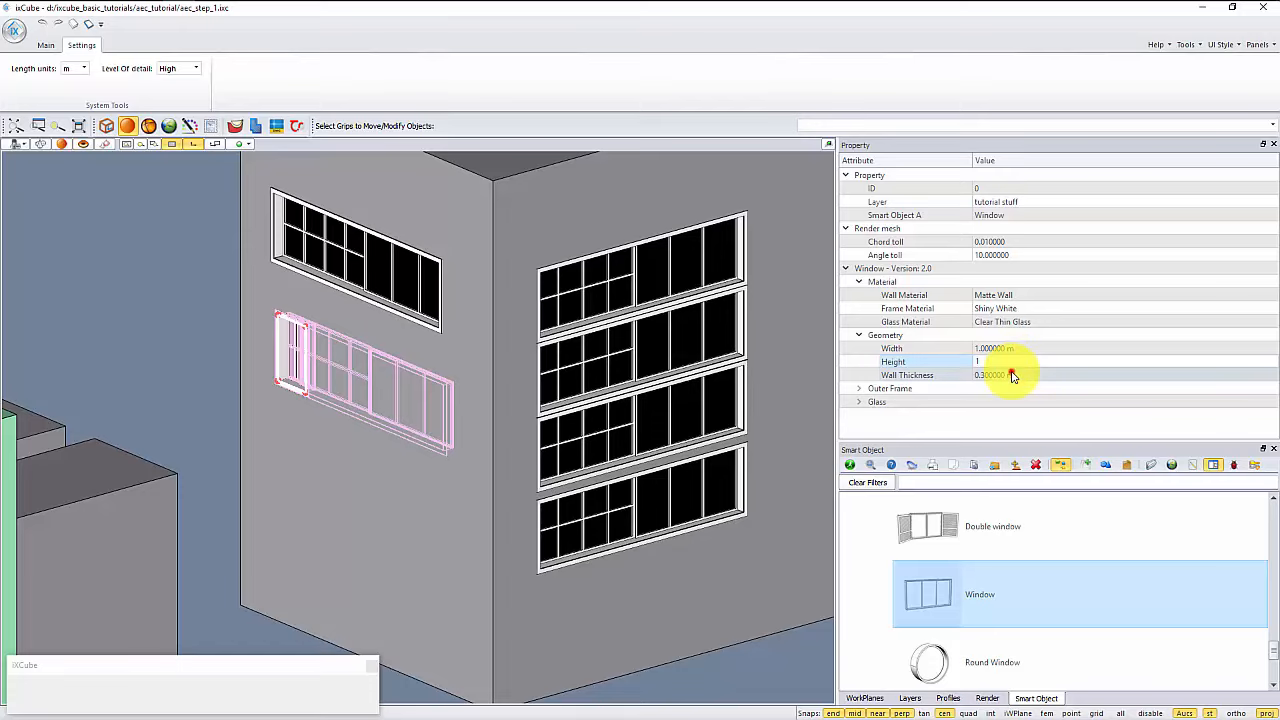
pyautogui.press('Tab')
pyautogui.click(180, 292)
# Step: Change the glass style of the 1 m window to Single
pyautogui.scroll(3, 325, 377)
pyautogui.scroll(2, 325, 377)
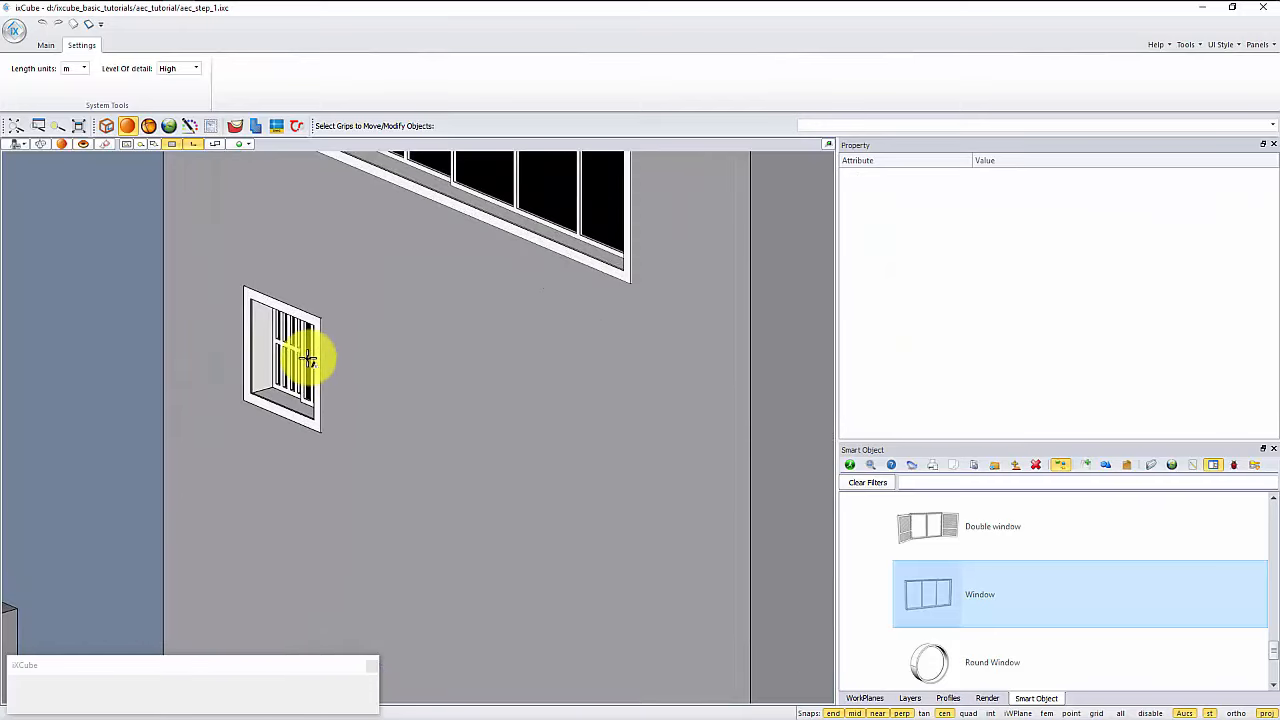
pyautogui.click(309, 357)
pyautogui.doubleClick(880, 270)
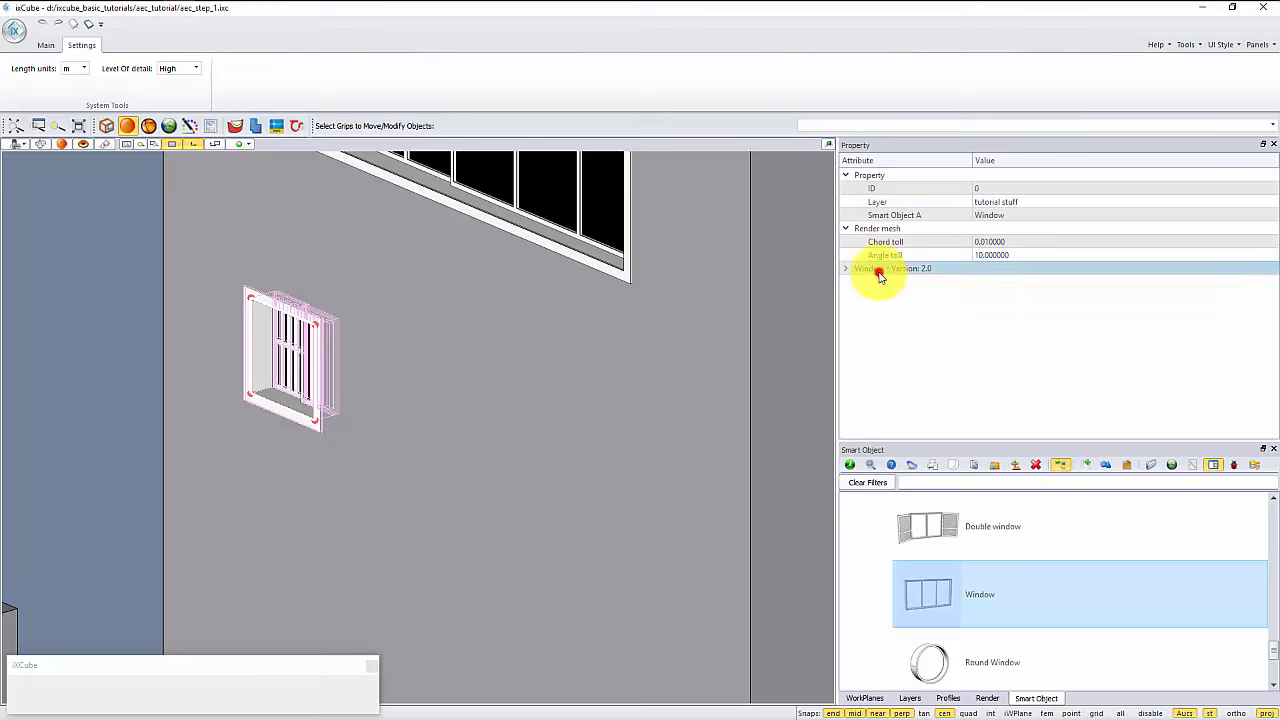
pyautogui.doubleClick(880, 322)
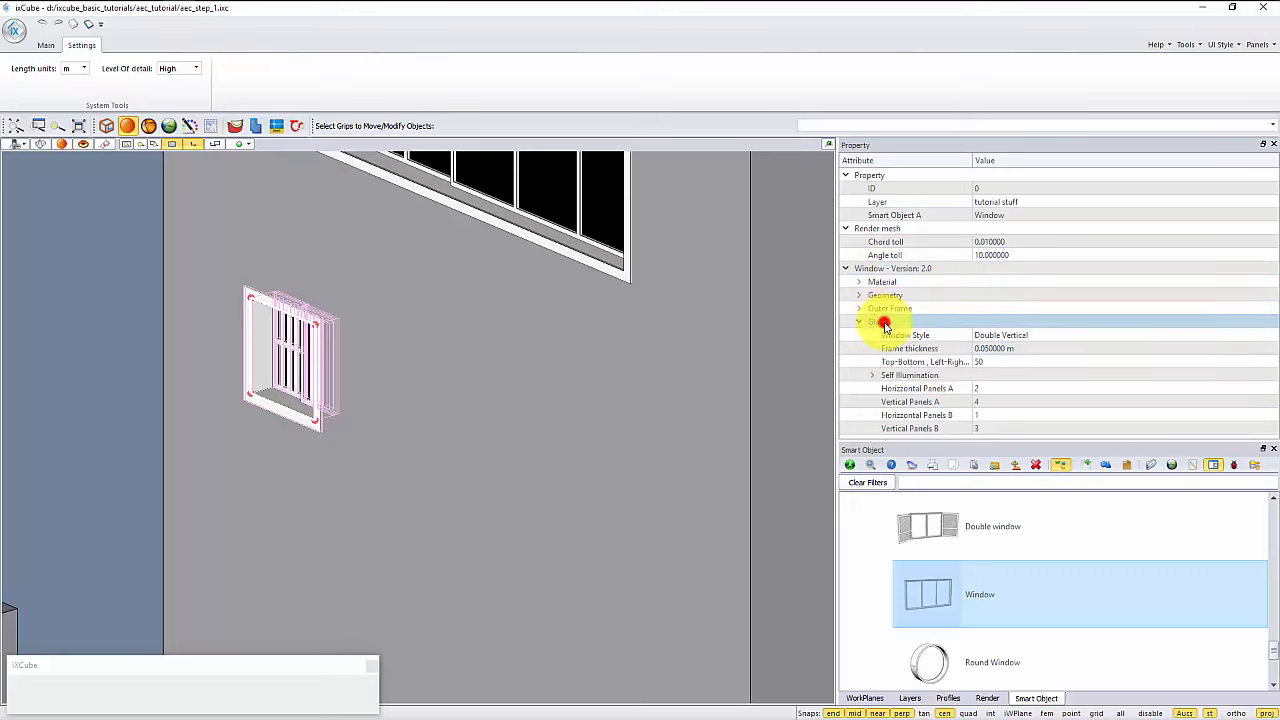
pyautogui.click(992, 337)
pyautogui.click(992, 340)
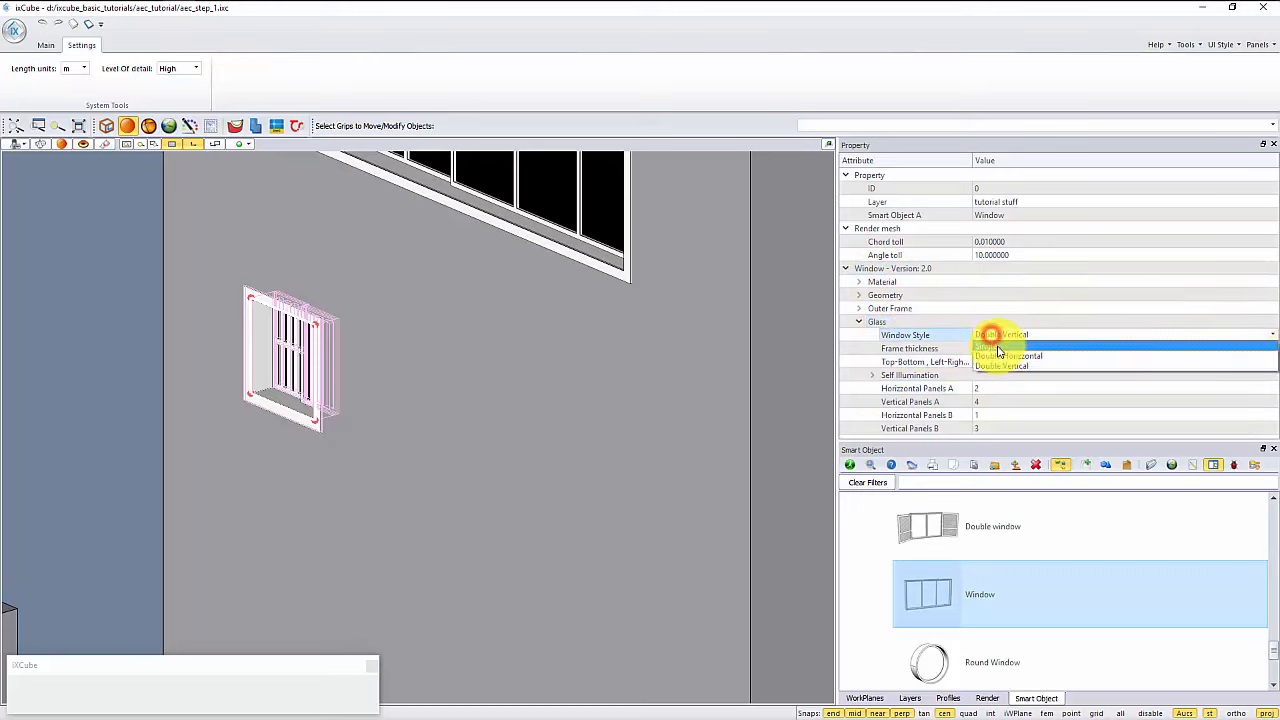
pyautogui.click(996, 348)
# Step: Set the small window's Vertical Panels A to 2 and deselect the window
pyautogui.click(993, 388)
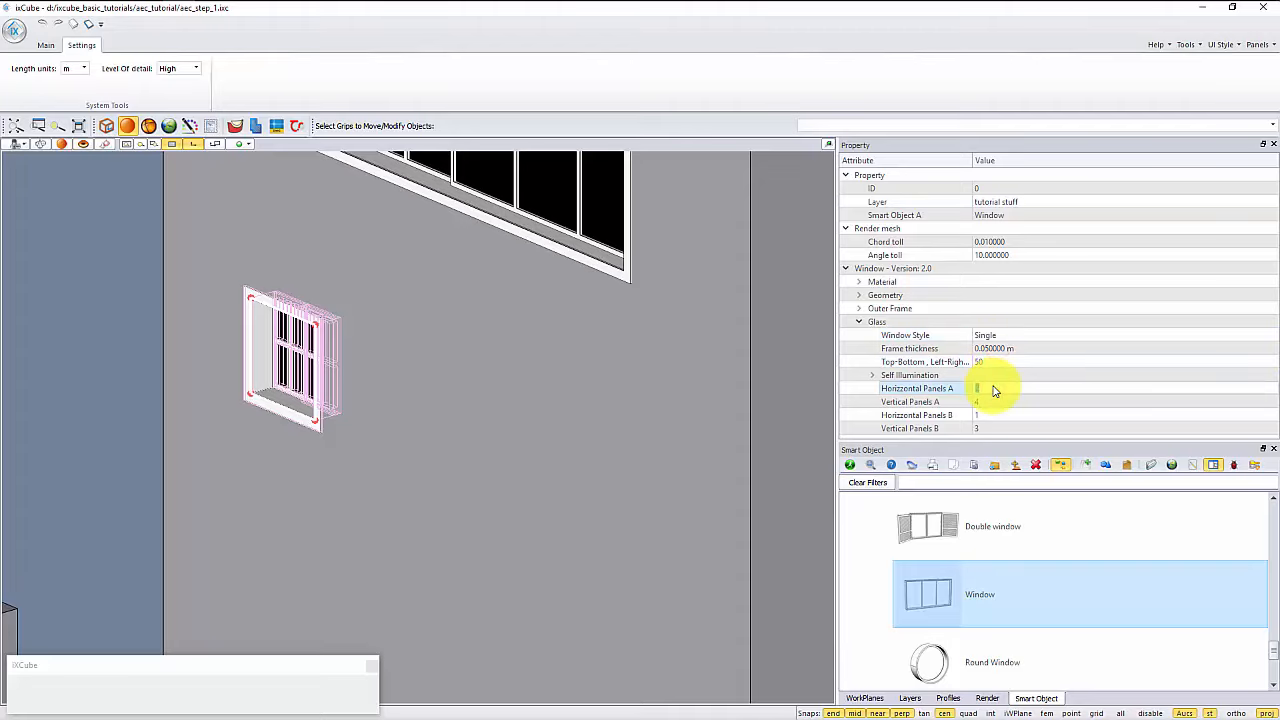
pyautogui.click(989, 404)
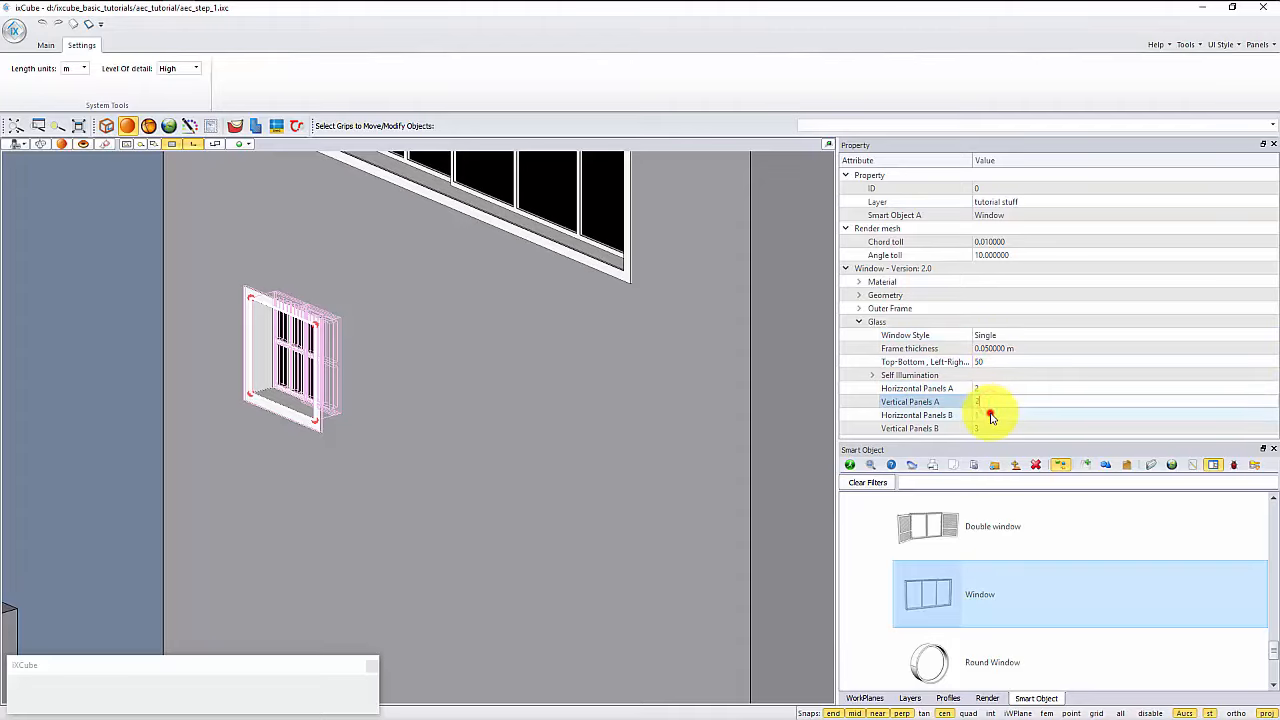
pyautogui.click(990, 414)
pyautogui.scroll(-1, 703, 389)
pyautogui.click(212, 351)
pyautogui.scroll(-1, 252, 390)
pyautogui.scroll(2, 338, 384)
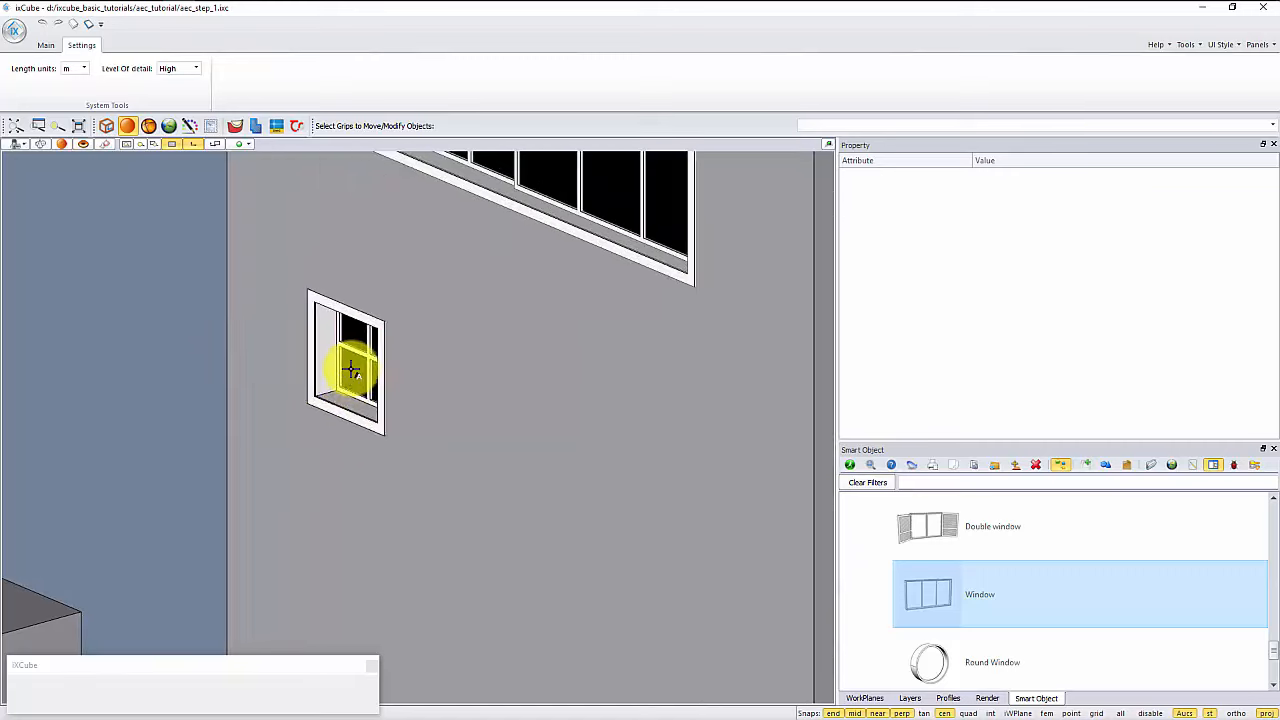
# Step: Examine the small window's glass panels up close and deselect it
pyautogui.click(351, 370)
pyautogui.click(57, 130)
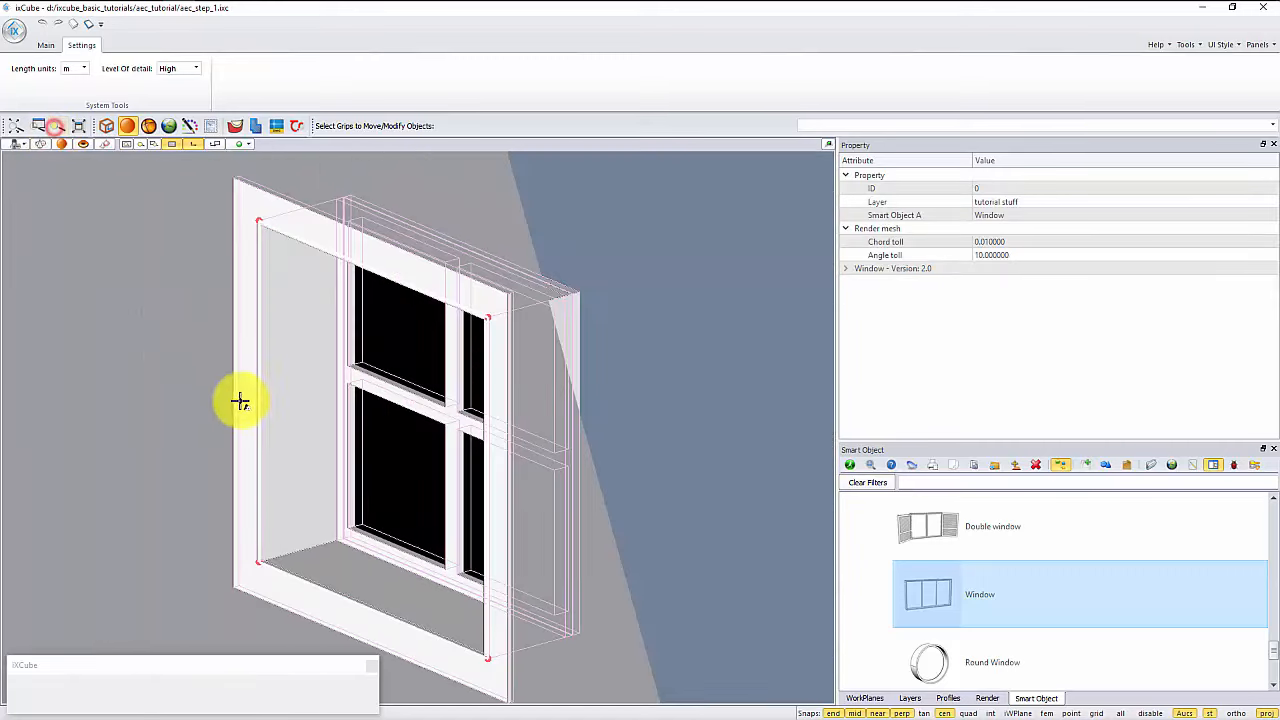
pyautogui.moveTo(240, 403); pyautogui.dragTo(303, 440, button='right')
pyautogui.scroll(-4, 420, 424)
pyautogui.click(135, 335)
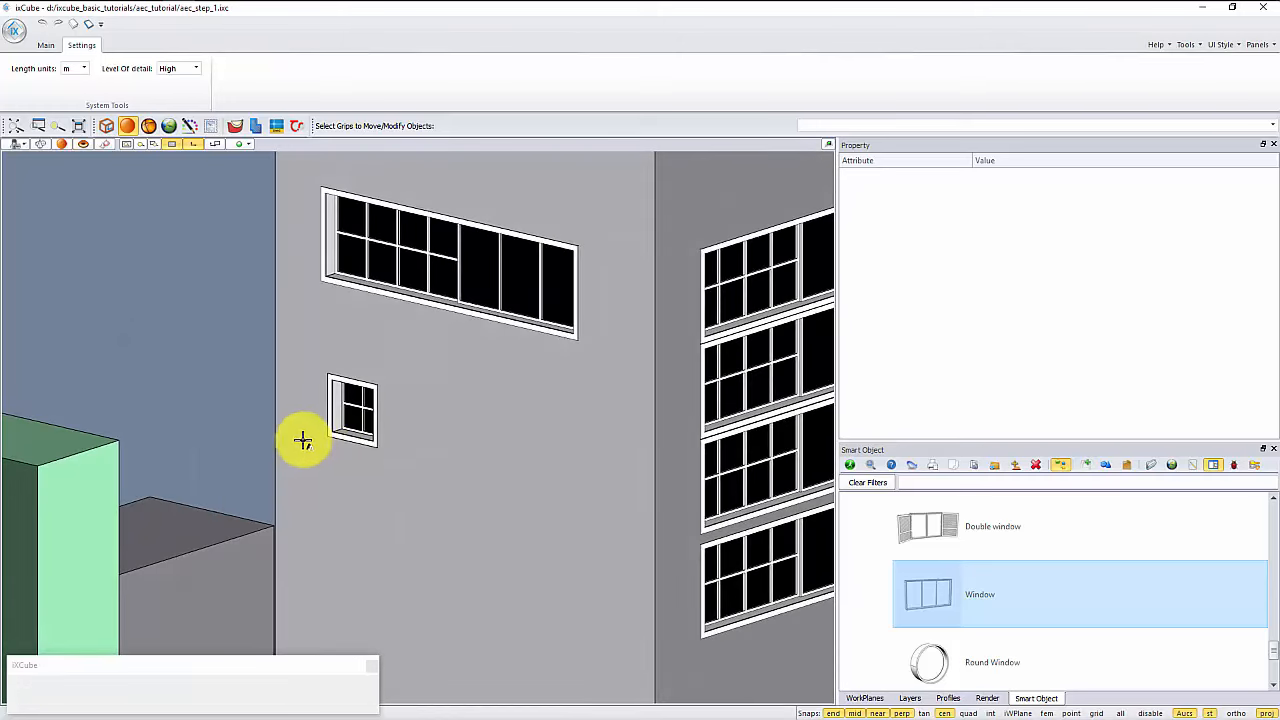
pyautogui.scroll(-1, 400, 455)
pyautogui.moveTo(428, 464); pyautogui.dragTo(360, 446, button='middle')
pyautogui.scroll(1, 360, 446)
# Step: Copy the small window's parameters to the large window above it and the four windows on the adjacent wall
pyautogui.click(279, 392)
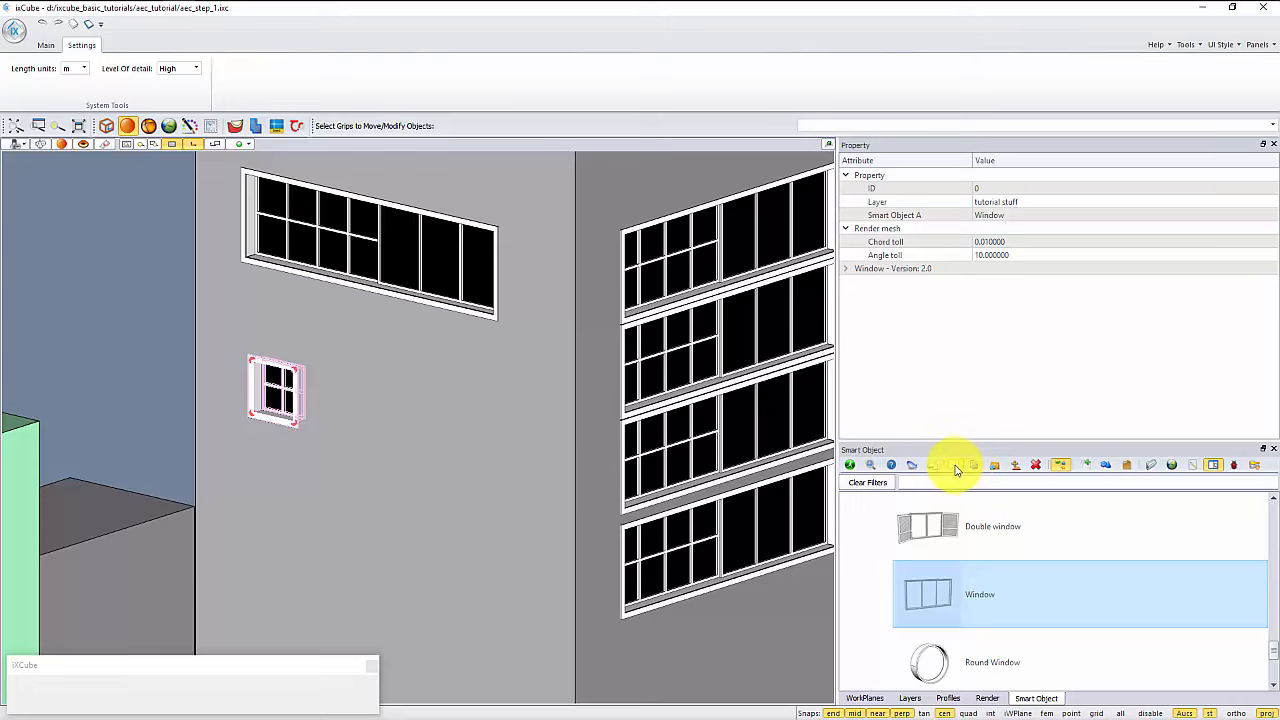
pyautogui.click(134, 292)
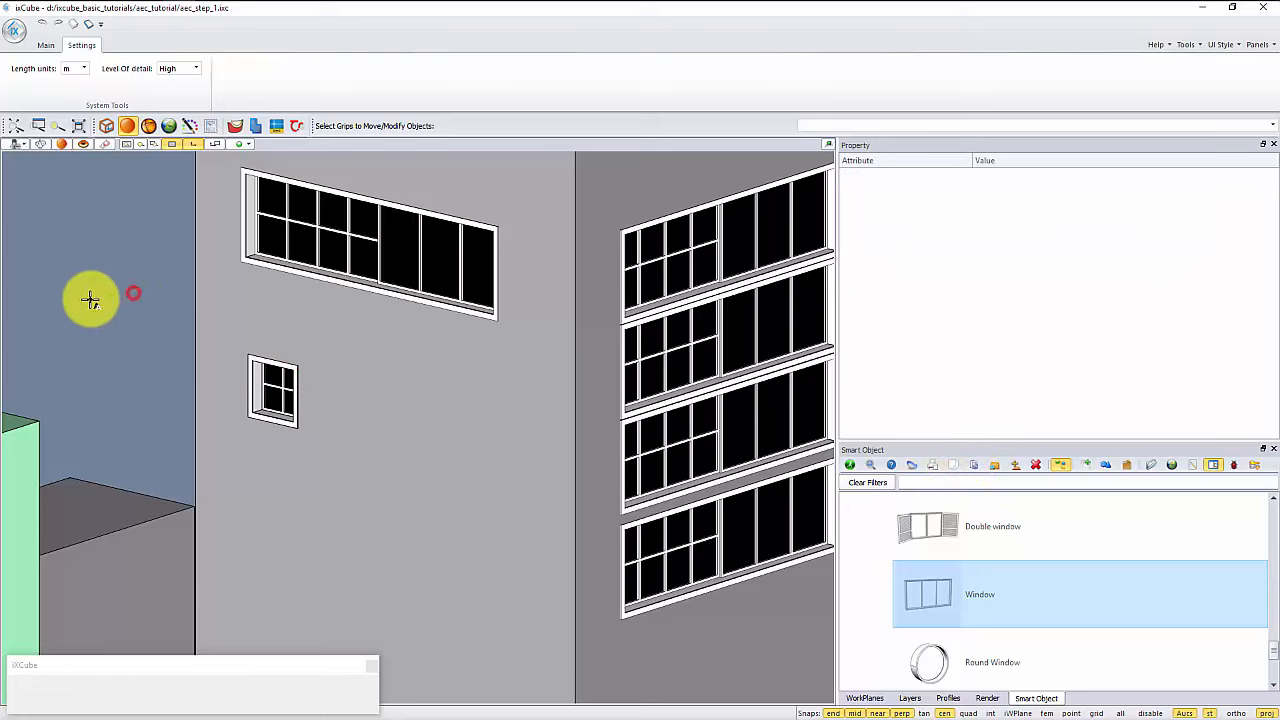
pyautogui.scroll(-1, 90, 299)
pyautogui.keyDown('shift'); pyautogui.click(326, 250); pyautogui.keyUp('shift')
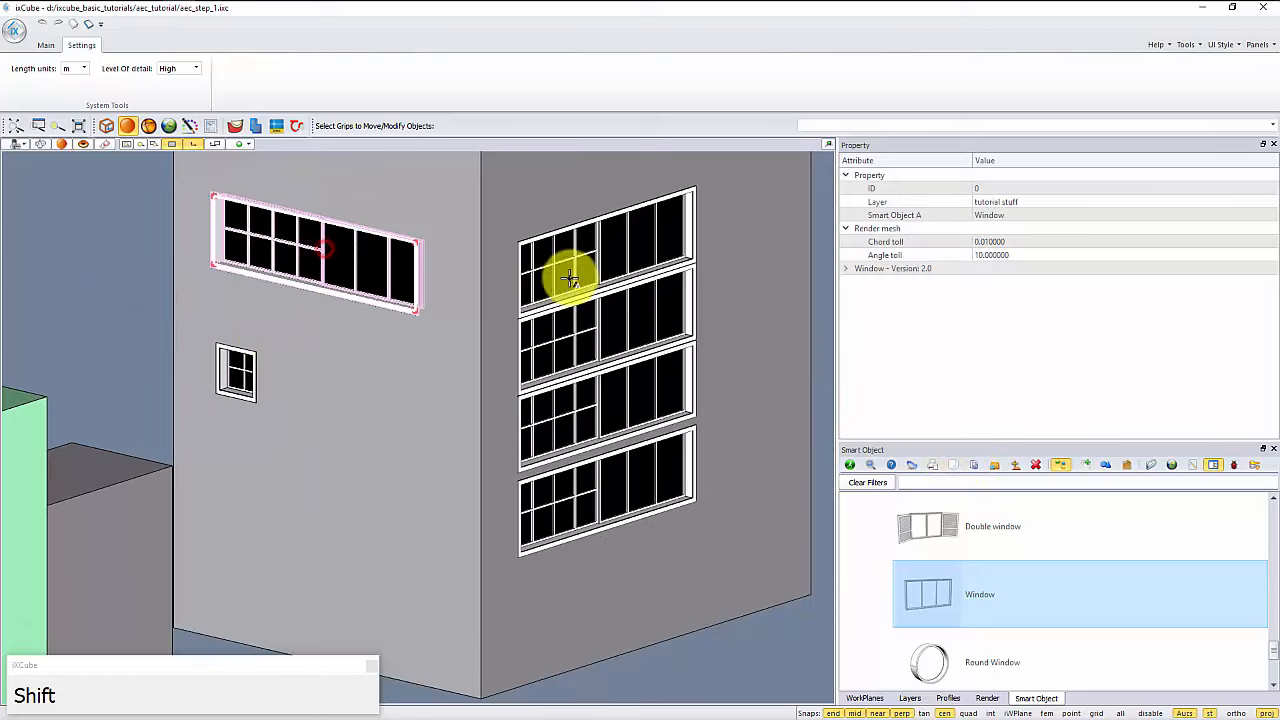
pyautogui.keyDown('shift'); pyautogui.click(571, 271); pyautogui.keyUp('shift')
pyautogui.keyDown('shift'); pyautogui.click(580, 334); pyautogui.keyUp('shift')
pyautogui.keyDown('shift'); pyautogui.click(591, 408); pyautogui.keyUp('shift')
pyautogui.keyDown('shift'); pyautogui.click(598, 487); pyautogui.keyUp('shift')
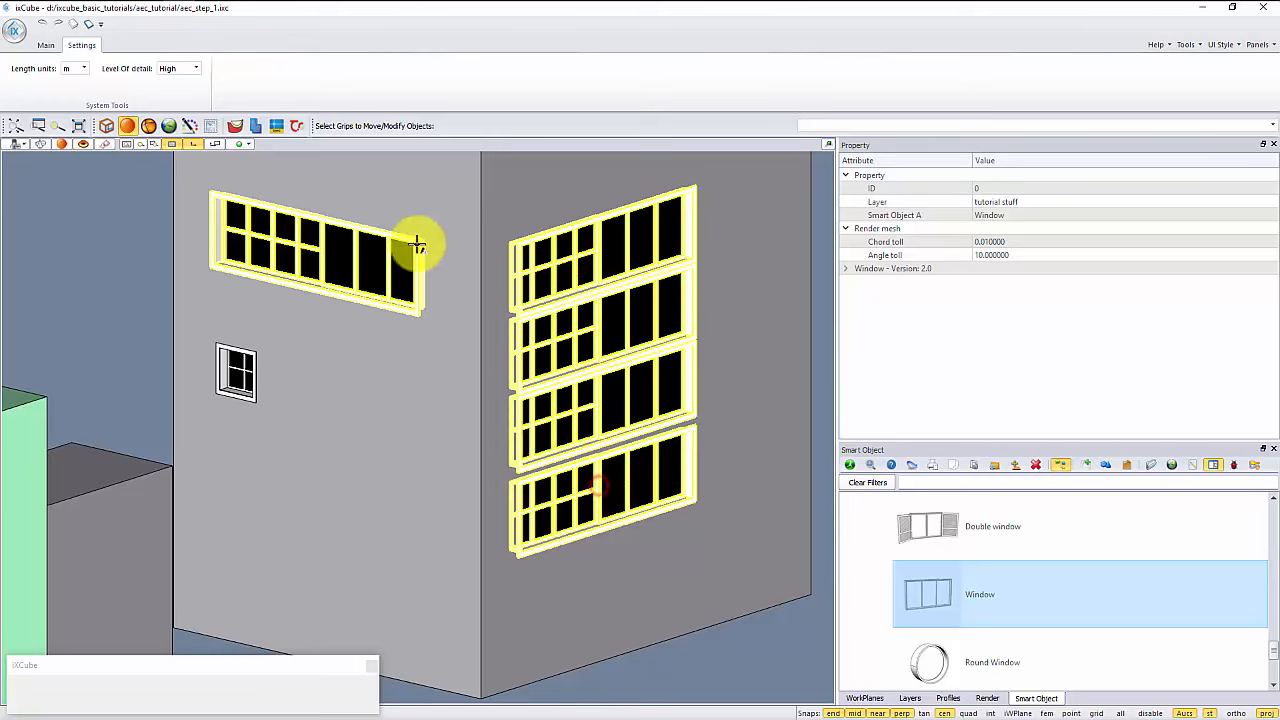
pyautogui.click(974, 467)
pyautogui.click(105, 280)
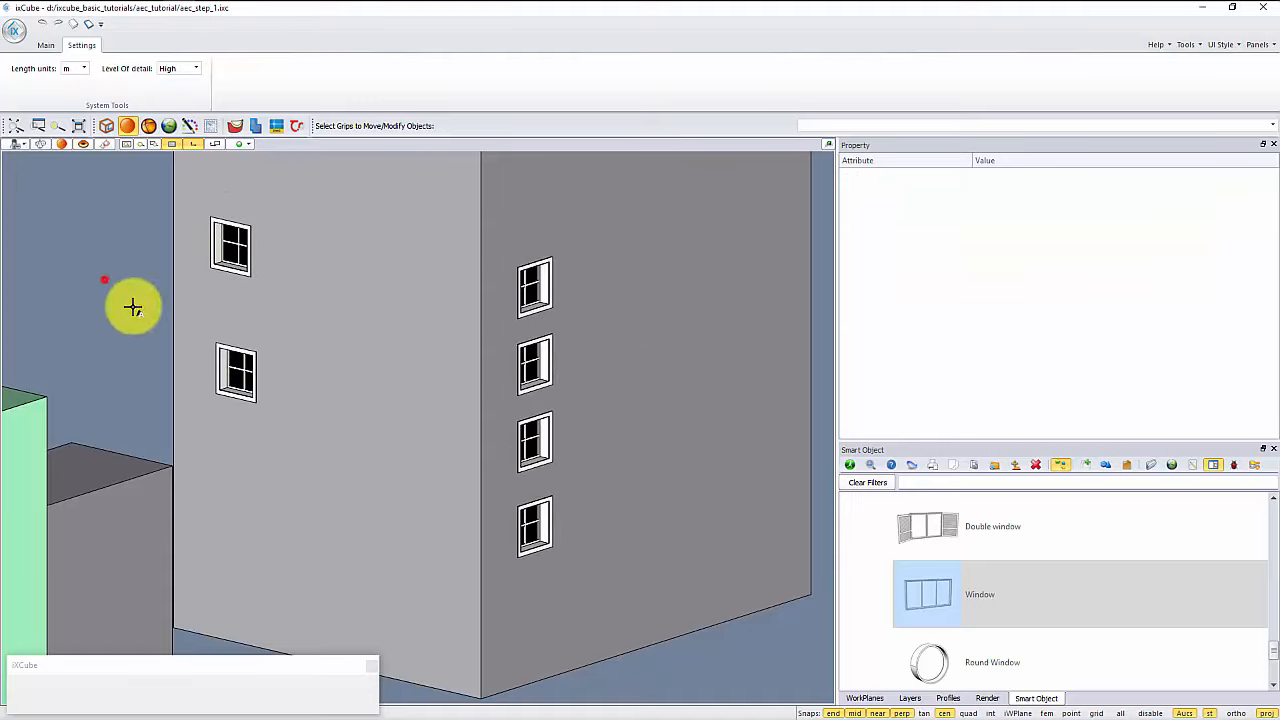
# Step: Duplicate the top window of the four-window column sideways along its wall at the same height
pyautogui.moveTo(229, 351); pyautogui.dragTo(321, 400, button='right')
pyautogui.scroll(4, 491, 346)
pyautogui.click(438, 395)
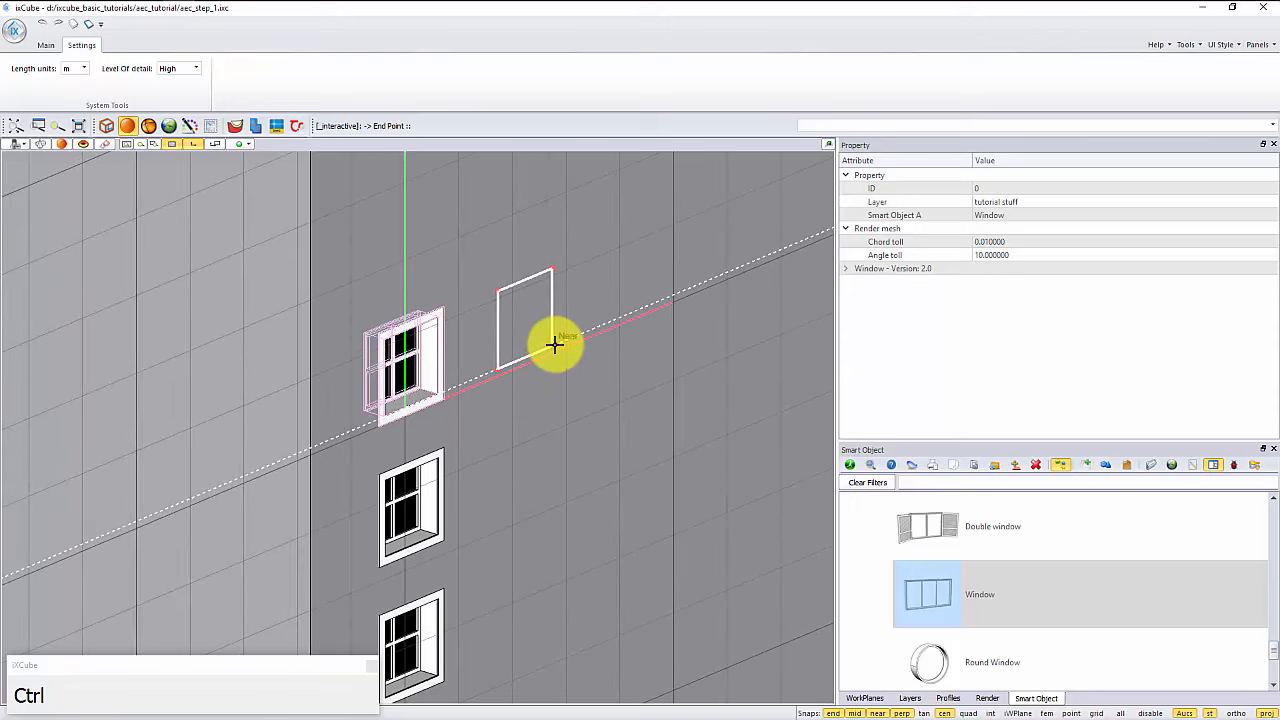
pyautogui.keyDown('ctrl'); pyautogui.click(555, 345); pyautogui.keyUp('ctrl')
pyautogui.scroll(-2, 405, 349)
# Step: Duplicate the column's second window along the wall, aligning the copy directly beneath the duplicated top window
pyautogui.click(419, 468)
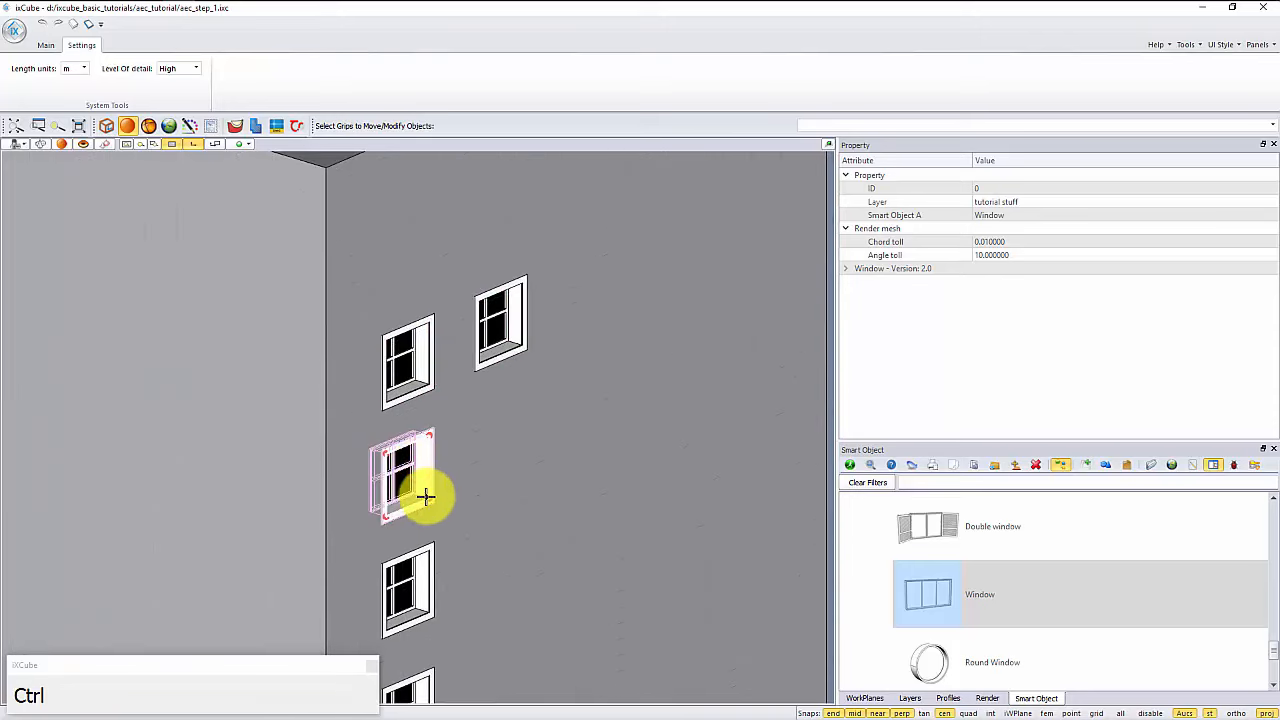
pyautogui.keyDown('ctrl'); pyautogui.click(446, 496); pyautogui.keyUp('ctrl')
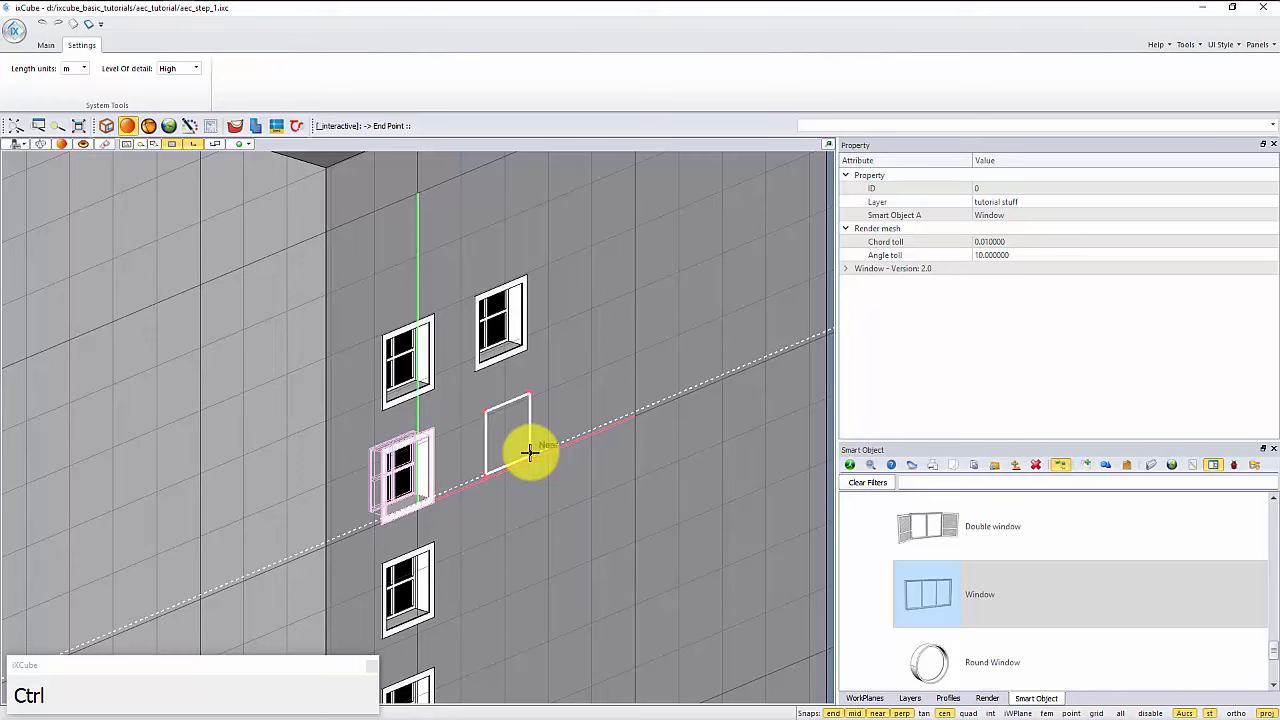
pyautogui.scroll(2, 515, 462)
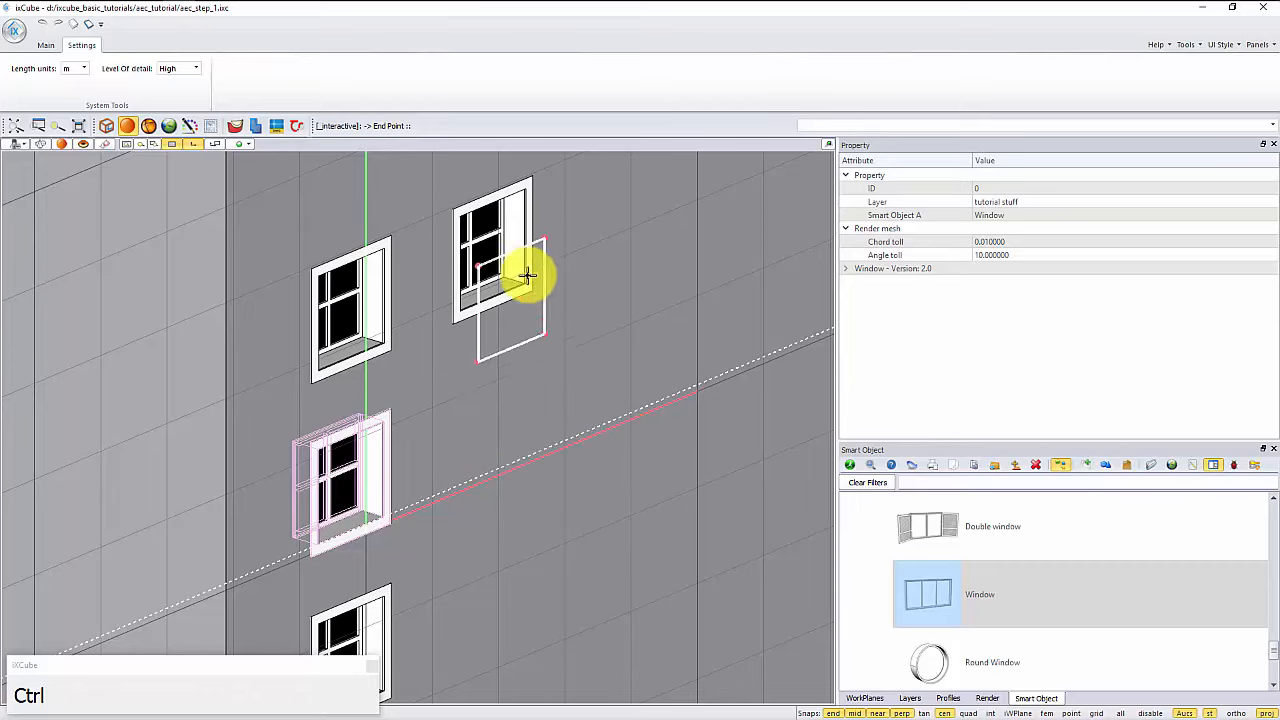
pyautogui.scroll(5, 523, 271)
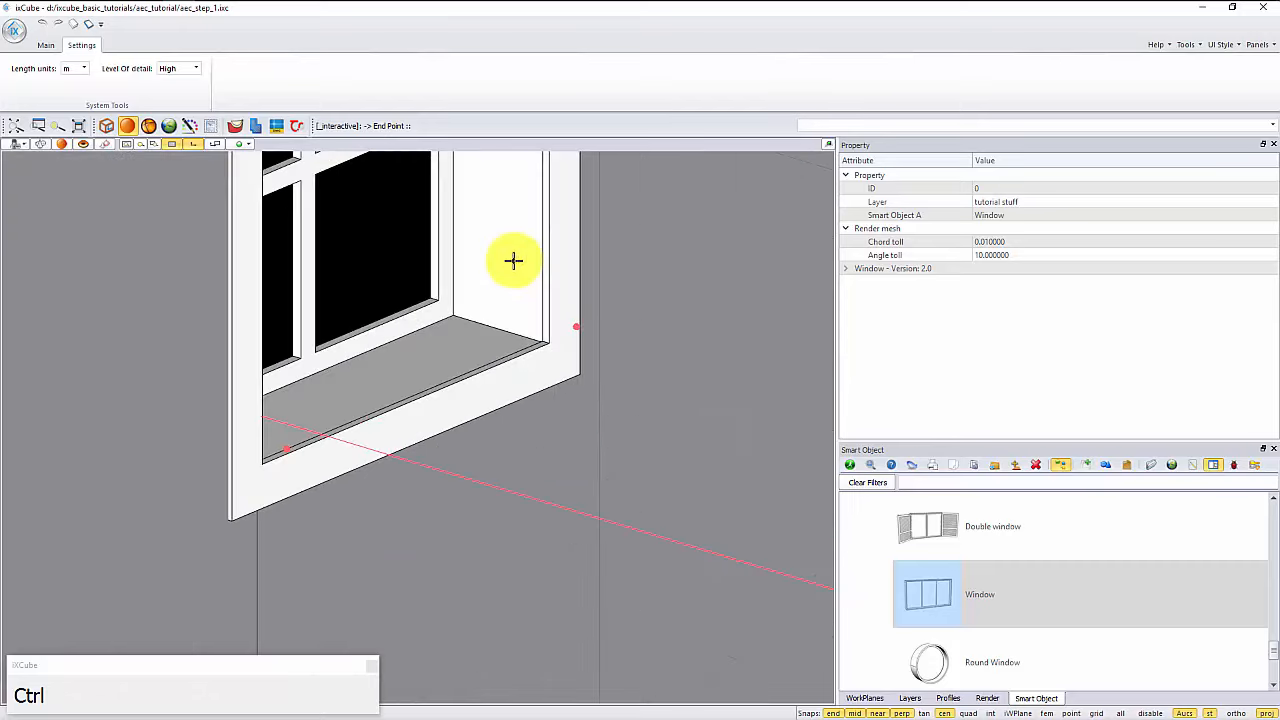
pyautogui.click(550, 345)
pyautogui.scroll(-5, 550, 345)
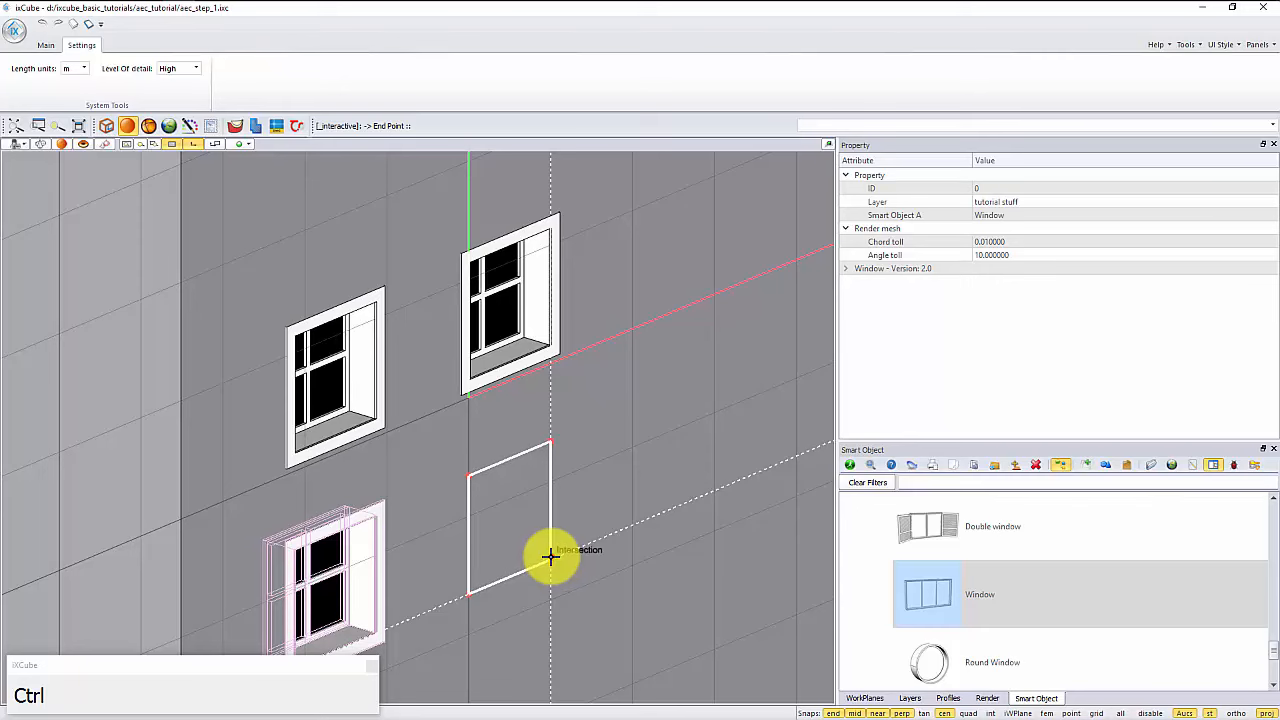
pyautogui.click(550, 555)
# Step: Place another copy of the second-row window farther along the wall at the same height to begin a third column
pyautogui.scroll(-5, 428, 440)
pyautogui.scroll(5, 440, 443)
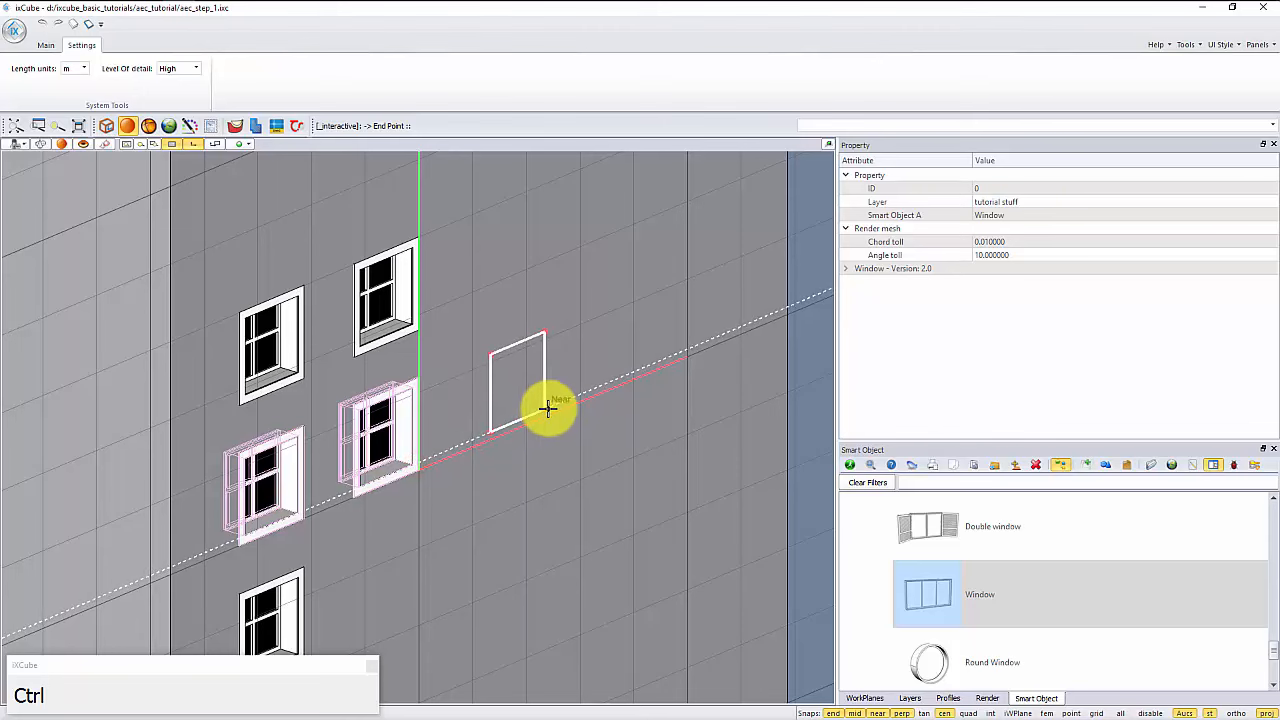
pyautogui.click(548, 408)
pyautogui.scroll(-3, 371, 457)
pyautogui.scroll(3, 320, 528)
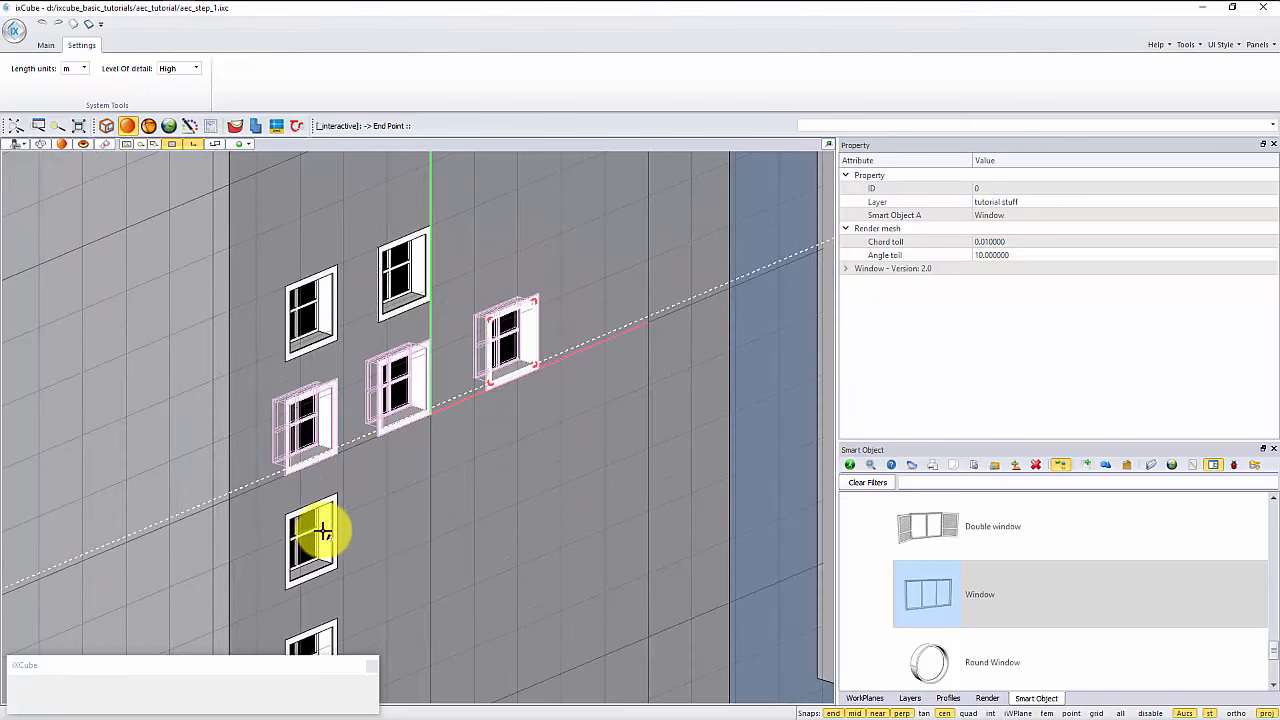
# Step: Duplicate the first column's third window into the third column, aligned below the window there, and end the copying
pyautogui.click(312, 535)
pyautogui.keyDown('ctrl'); pyautogui.click(334, 565); pyautogui.keyUp('ctrl')
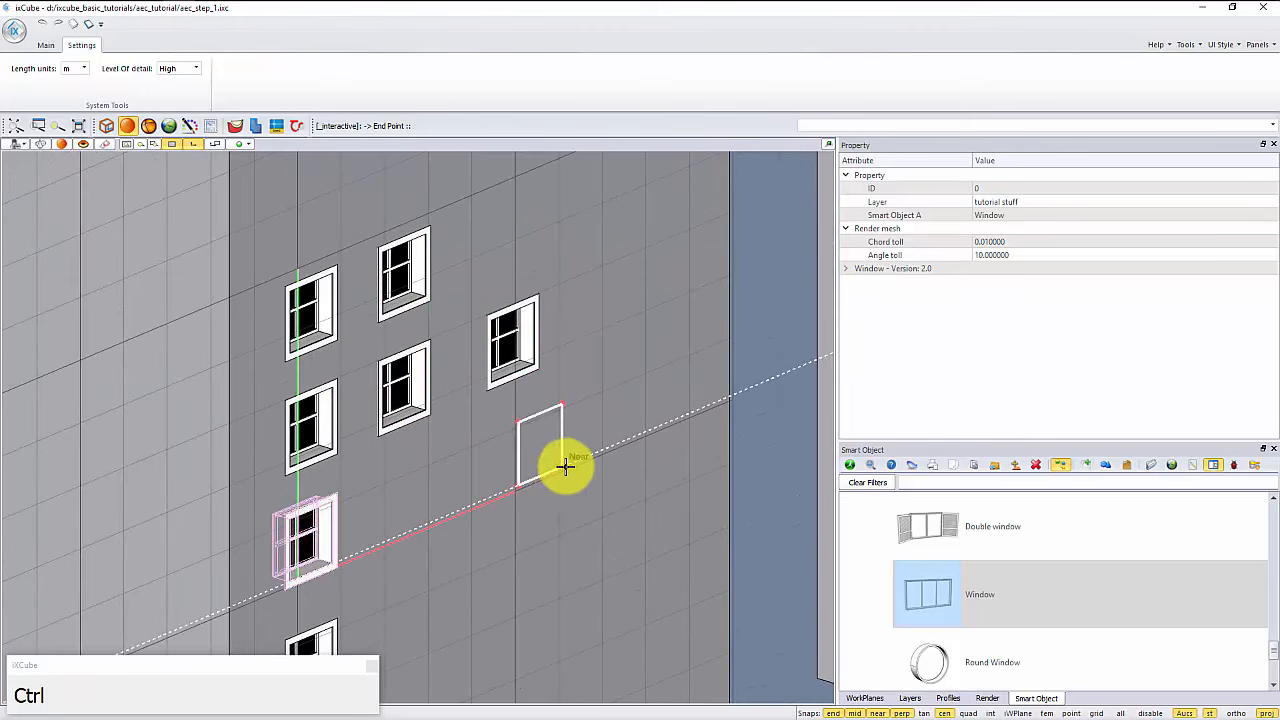
pyautogui.scroll(5, 540, 400)
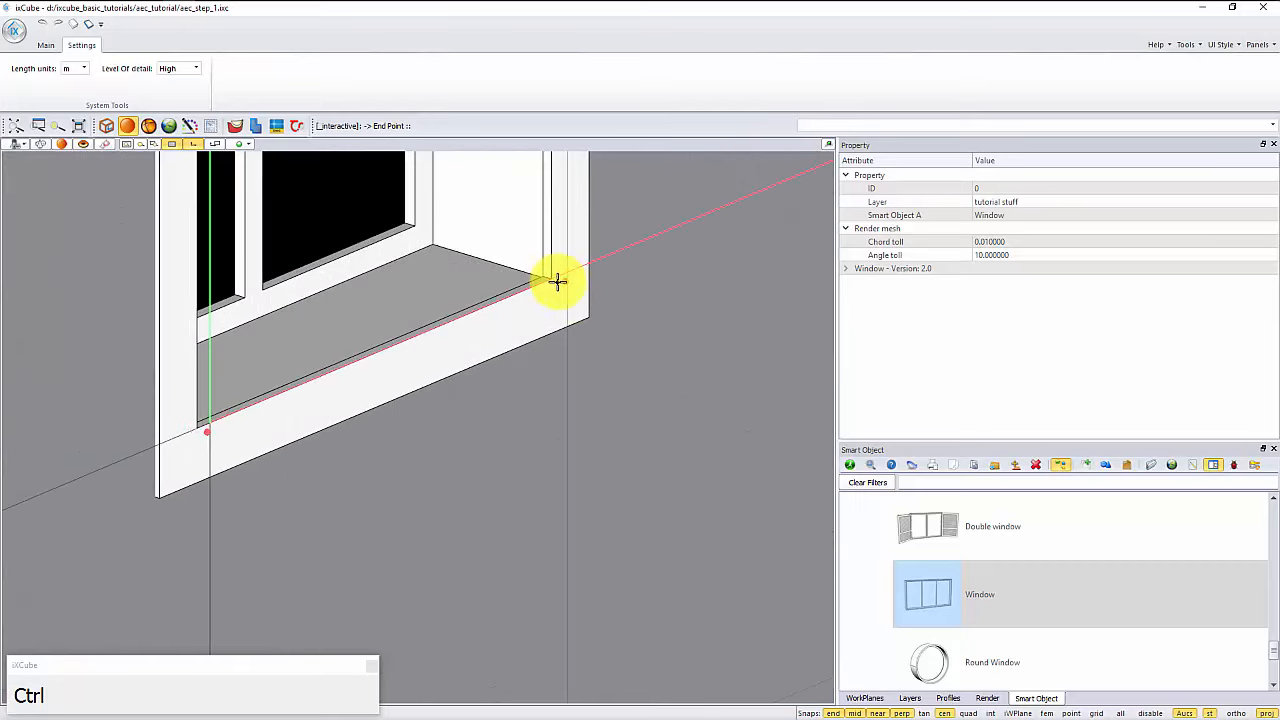
pyautogui.scroll(-5, 556, 277)
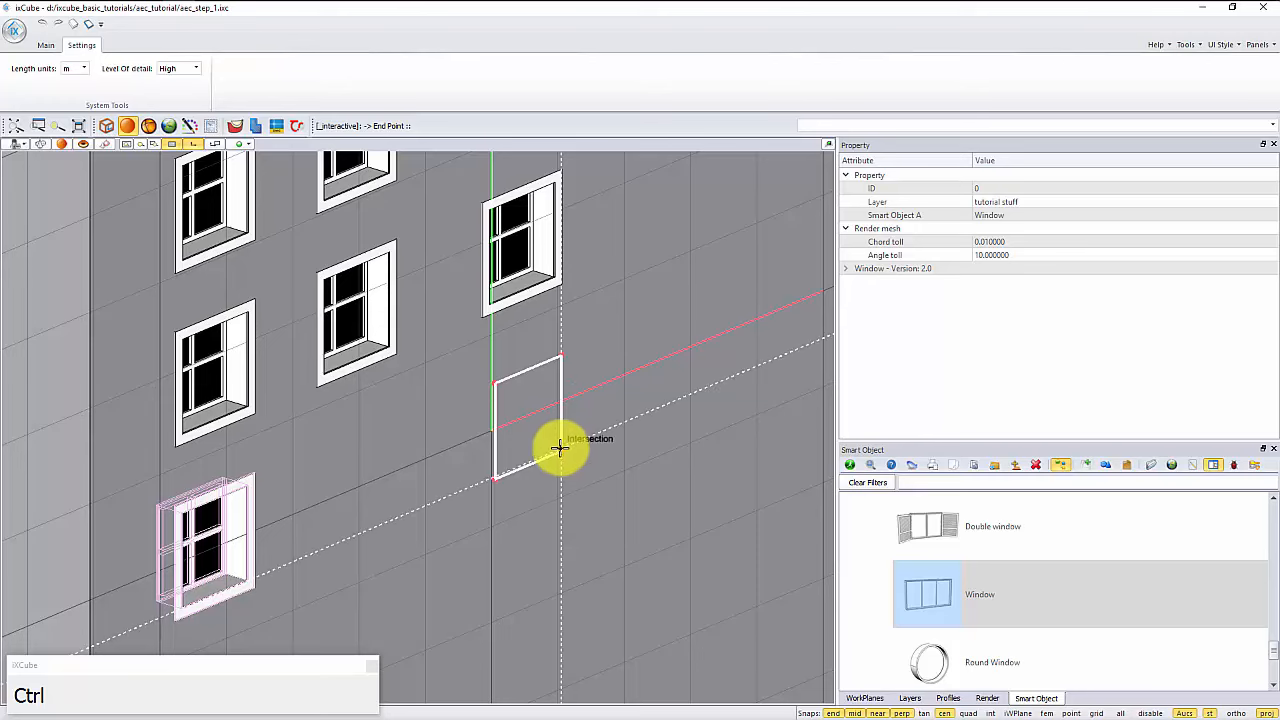
pyautogui.scroll(-5, 475, 410)
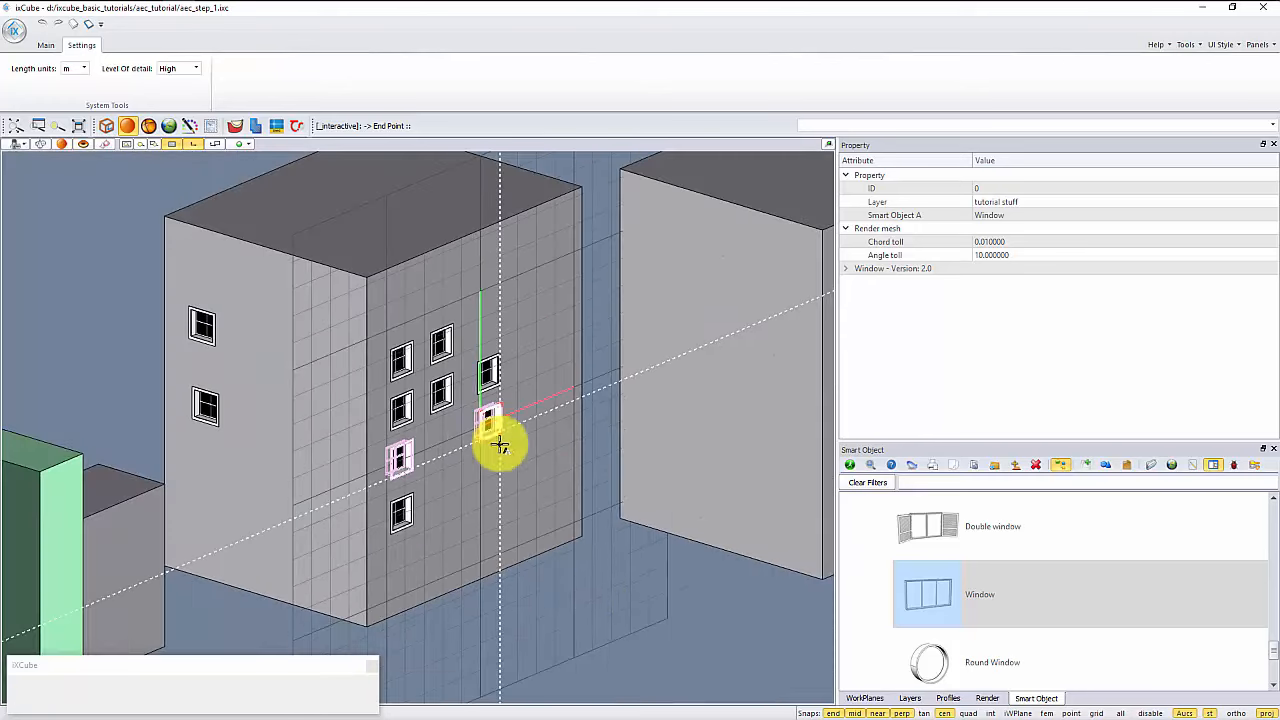
pyautogui.rightClick(554, 589)
pyautogui.moveTo(554, 589); pyautogui.dragTo(414, 529, button='right')
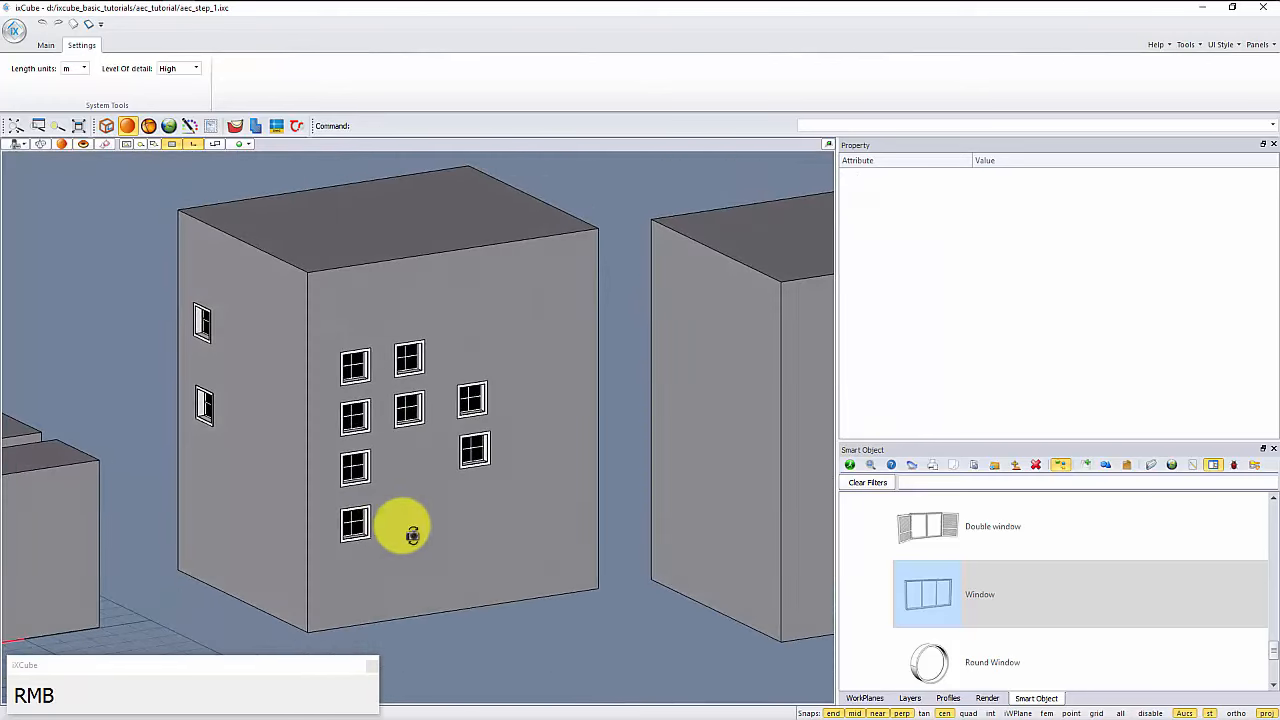
pyautogui.scroll(5, 458, 438)
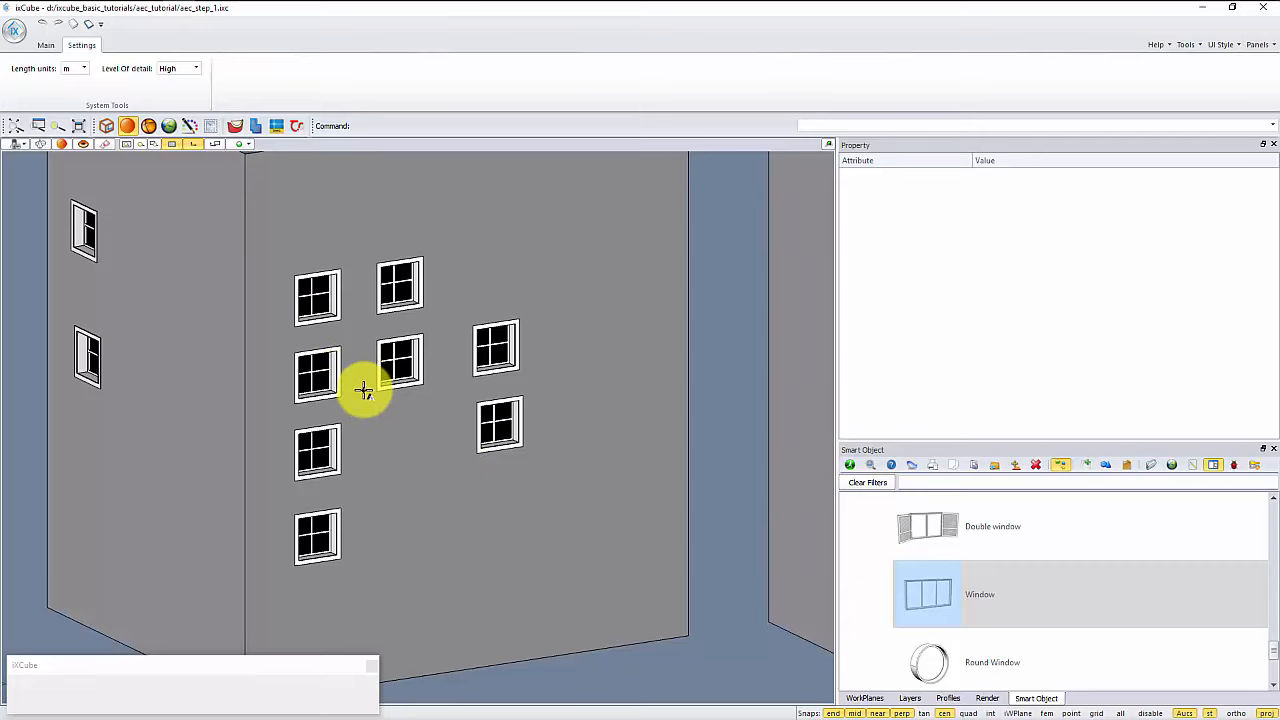
pyautogui.scroll(-3, 364, 390)
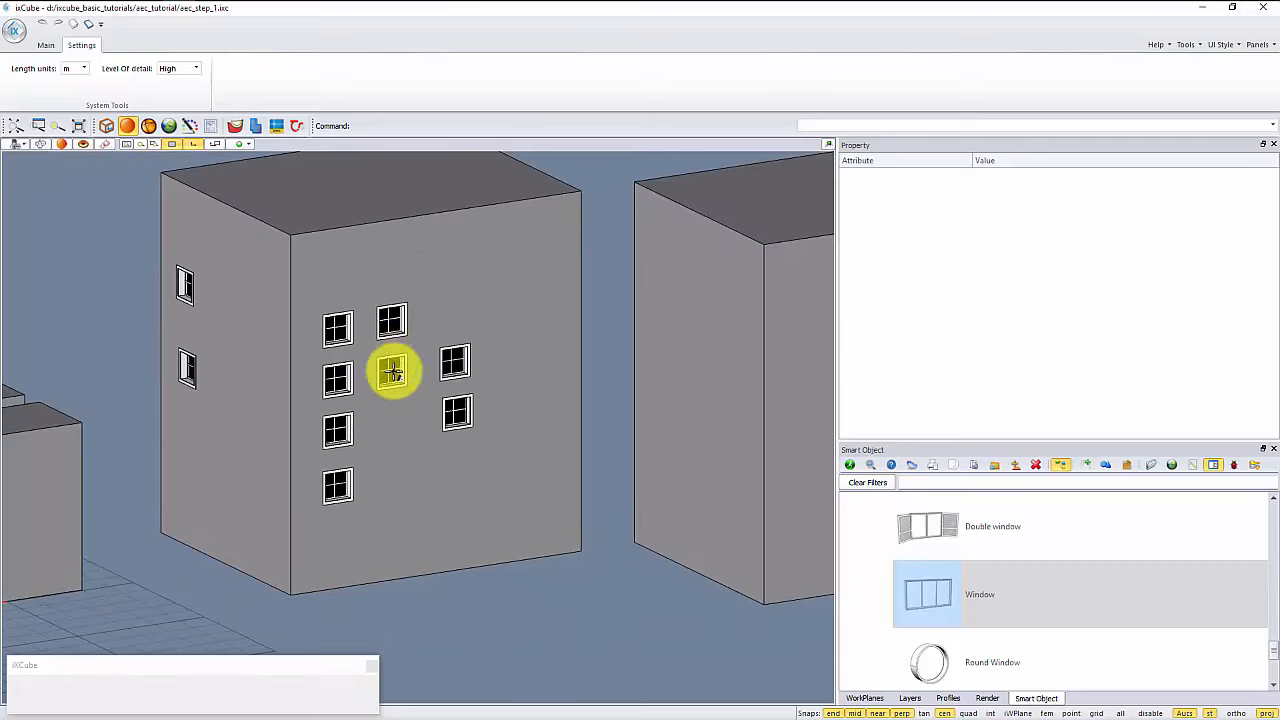
pyautogui.moveTo(391, 428); pyautogui.dragTo(420, 443, button='right')
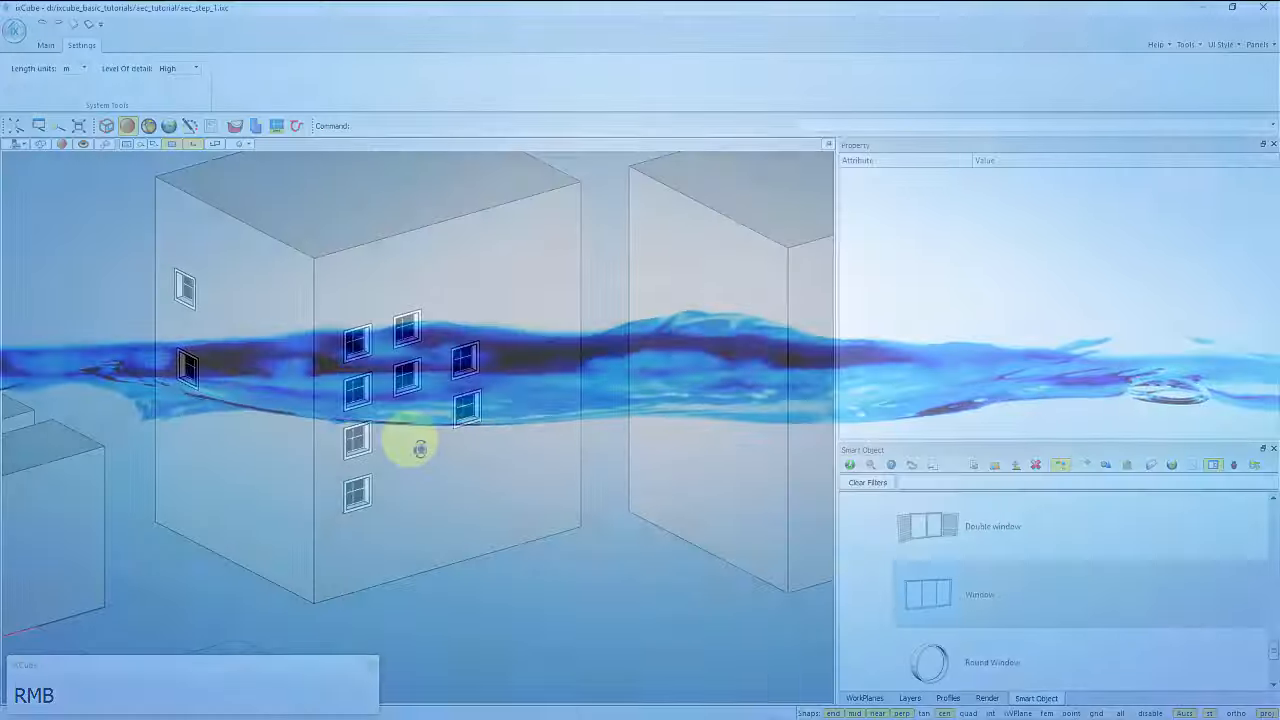